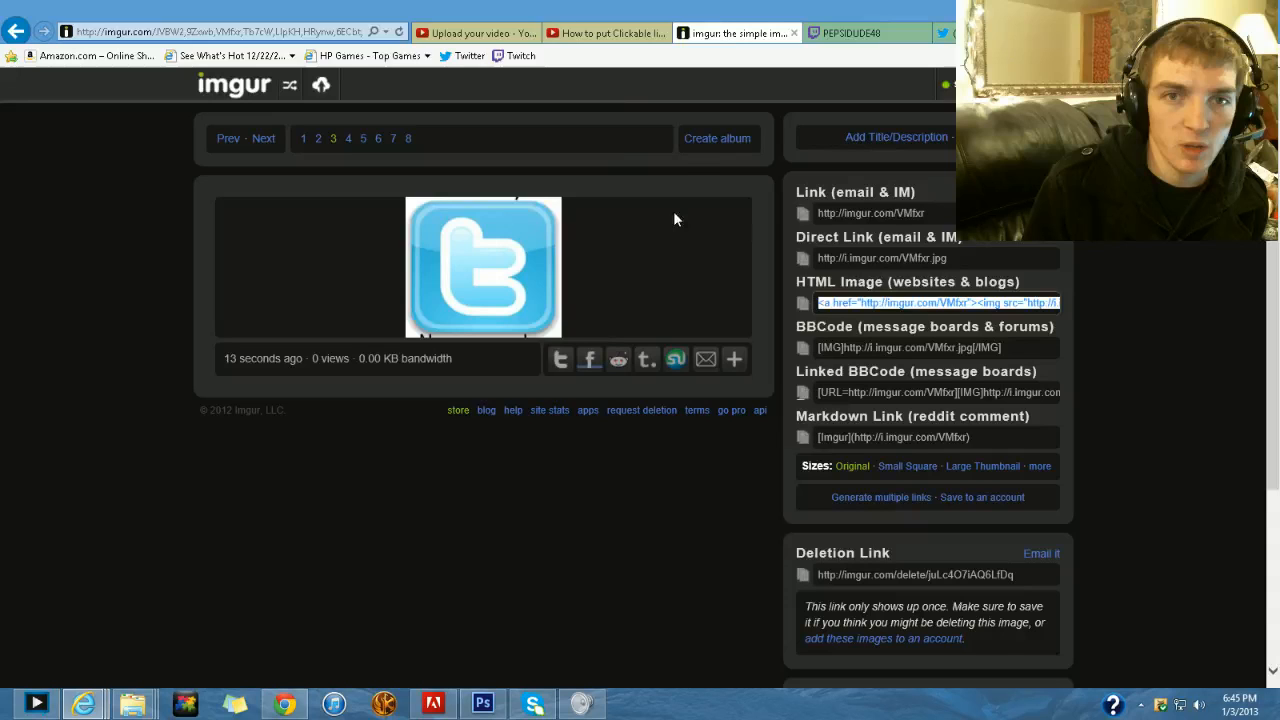
- Switch to the YouTube upload page and examine the title of the uploaded clickable links video
left_click(543, 40)
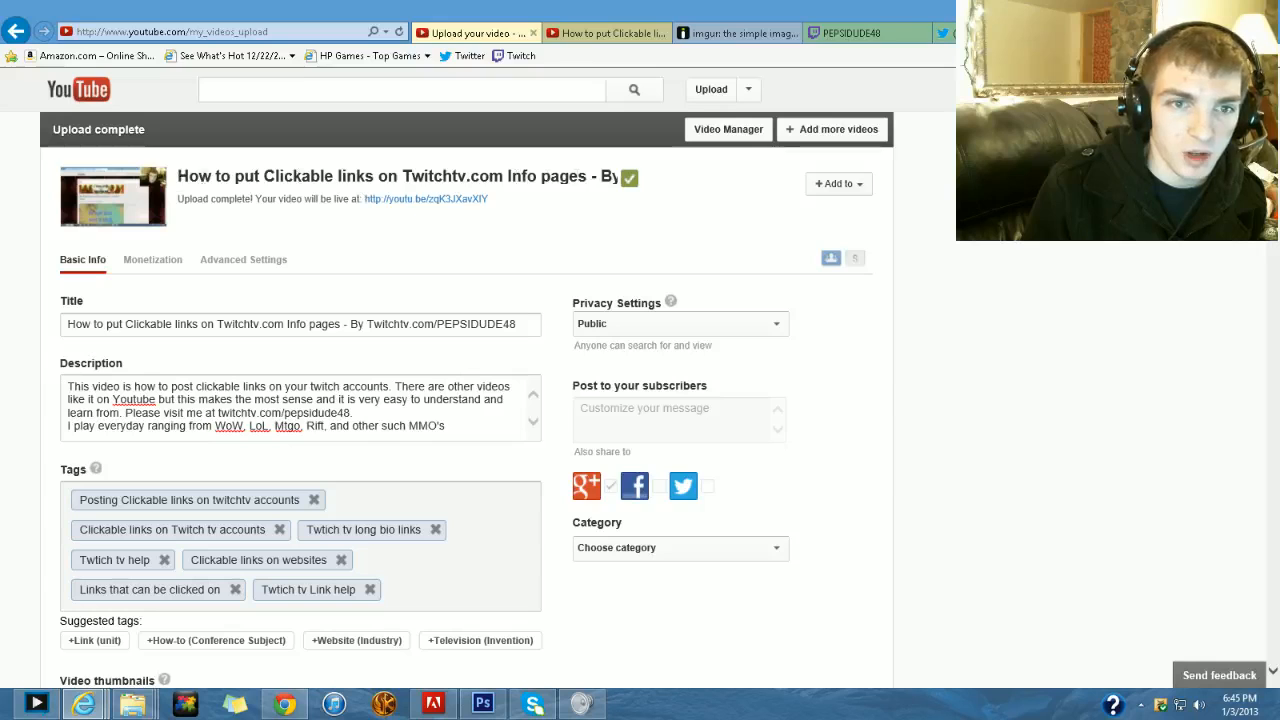
left_click_drag(179, 177, 590, 177)
left_click(582, 230)
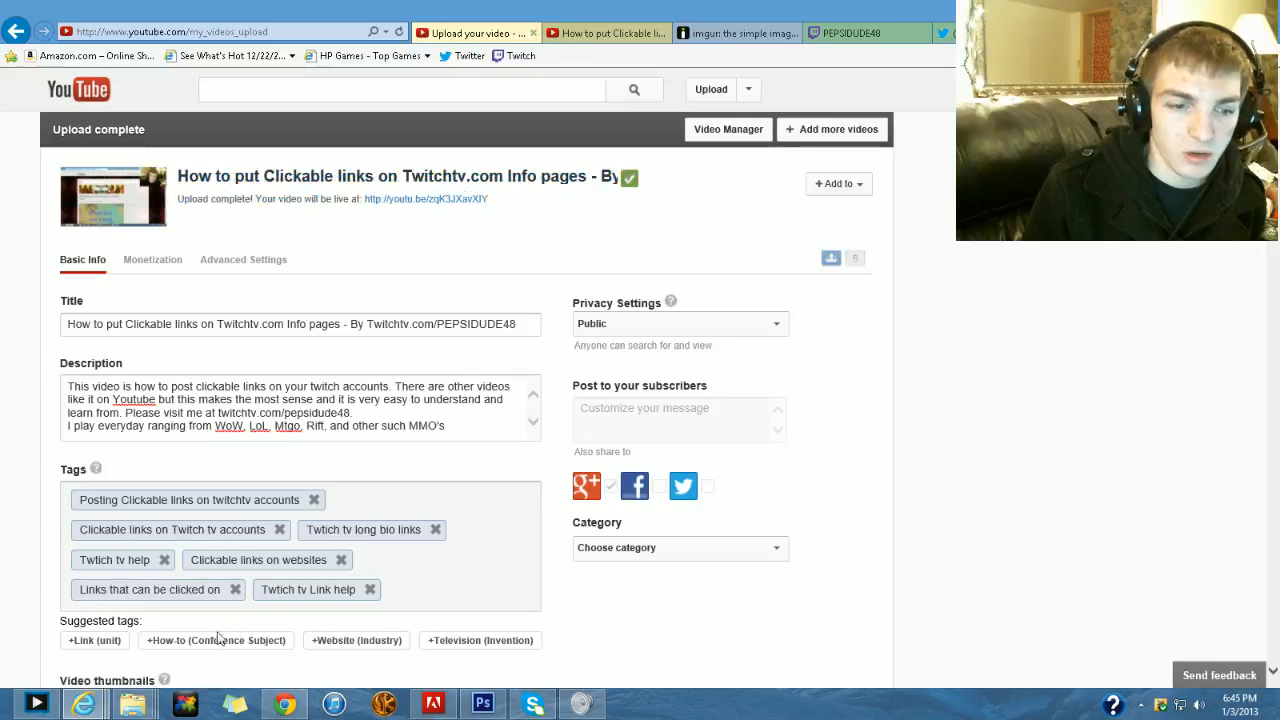
- Bring up the streaming program and look at its Broadcast options
left_click(36, 703)
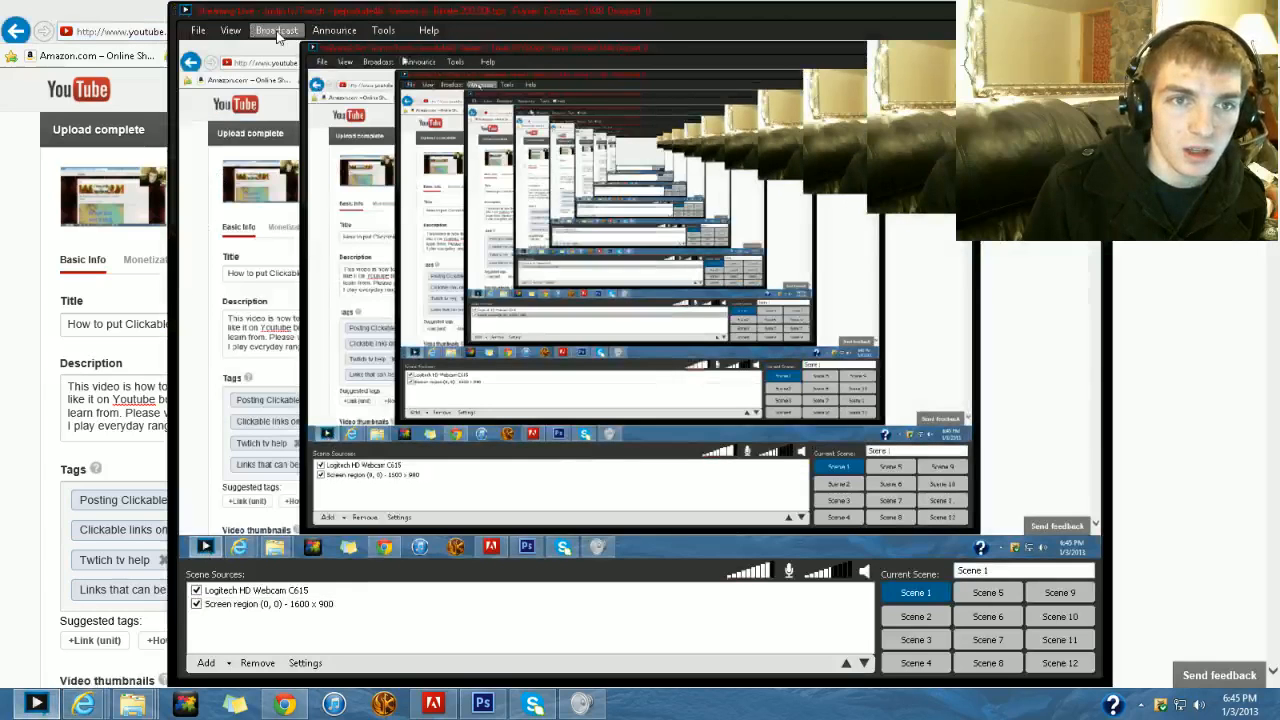
left_click(278, 35)
left_click(129, 9)
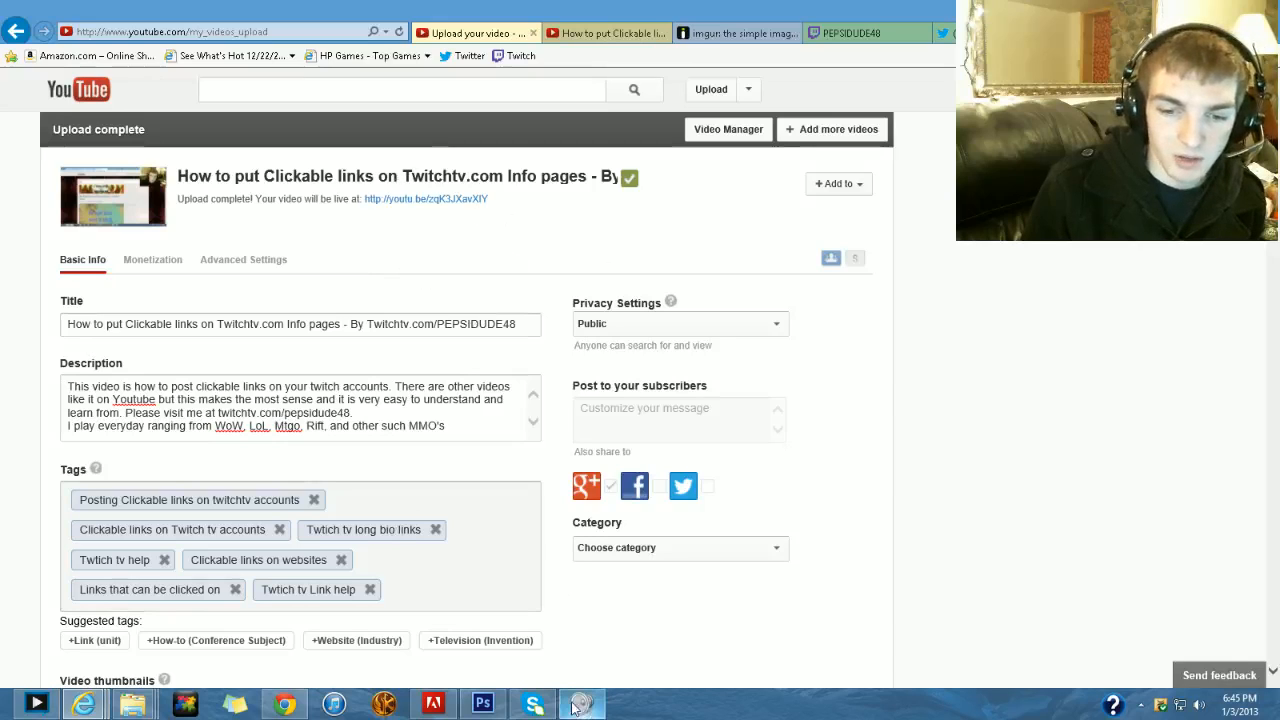
- Examine the info section of the Twitch channel page, and switch to Photoshop to view the matching layout document
left_click(852, 33)
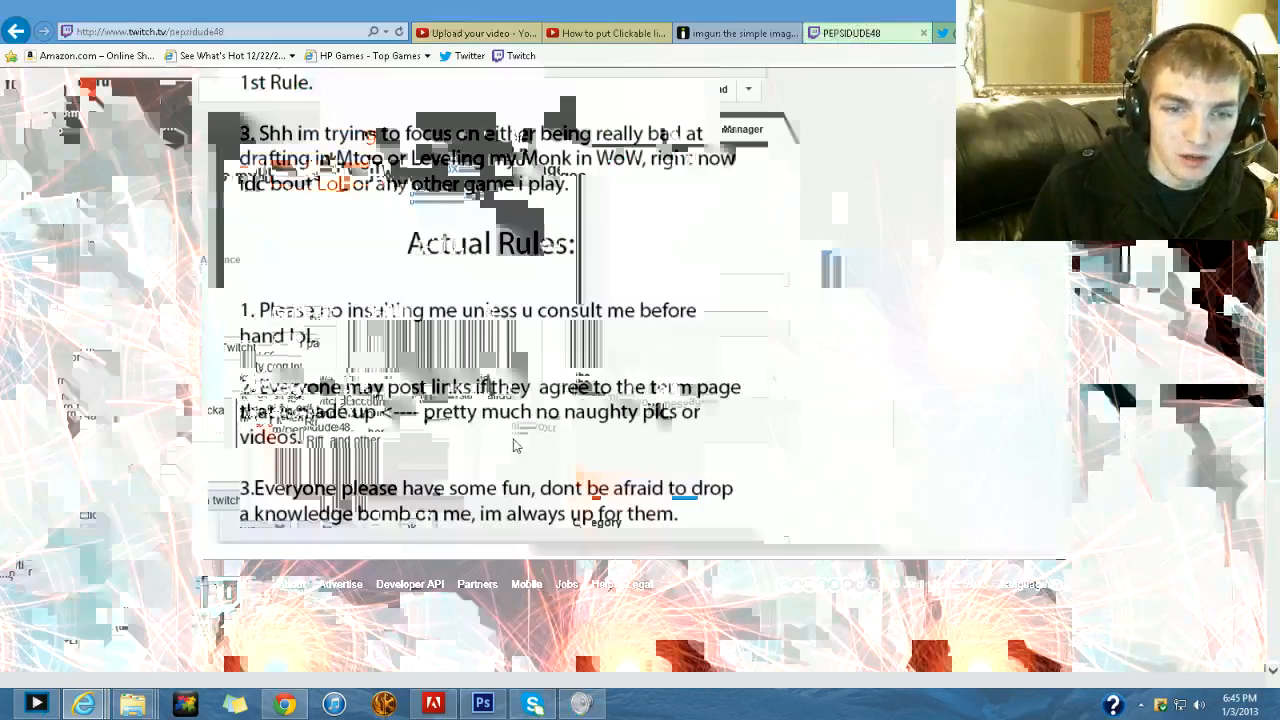
scroll(515, 443, "up", 10)
scroll(497, 475, "down", 2)
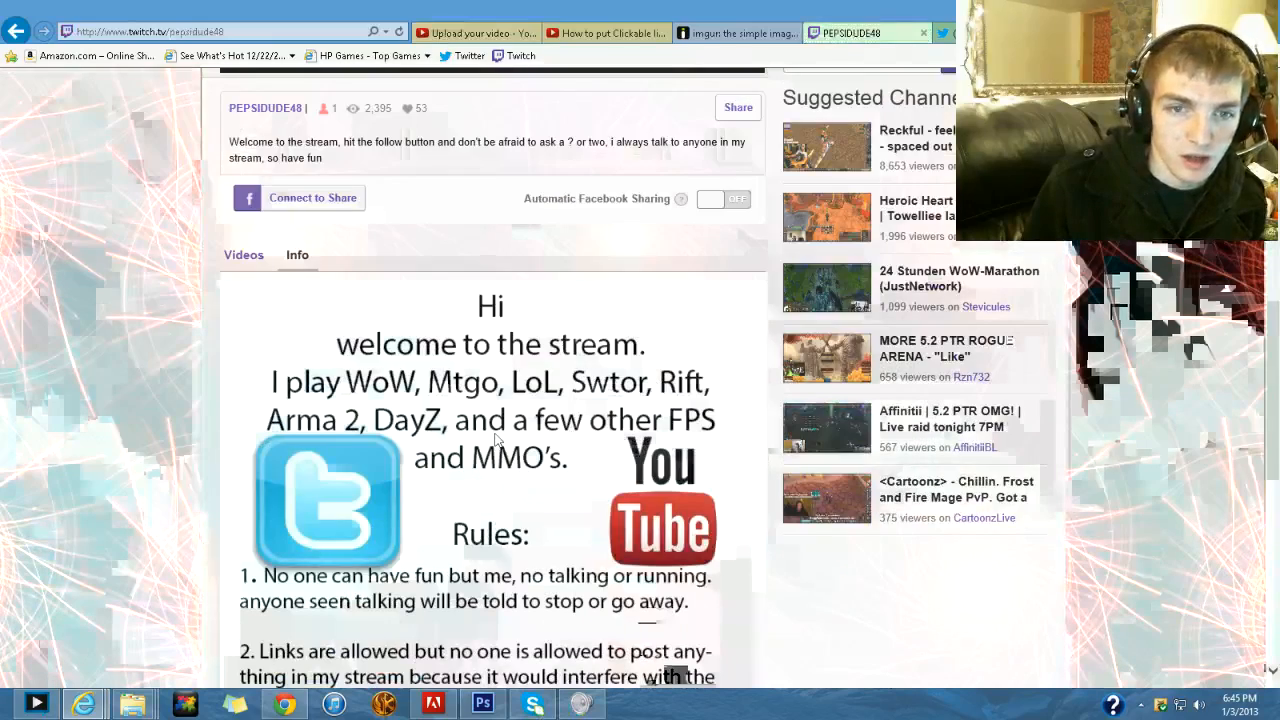
left_click(467, 712)
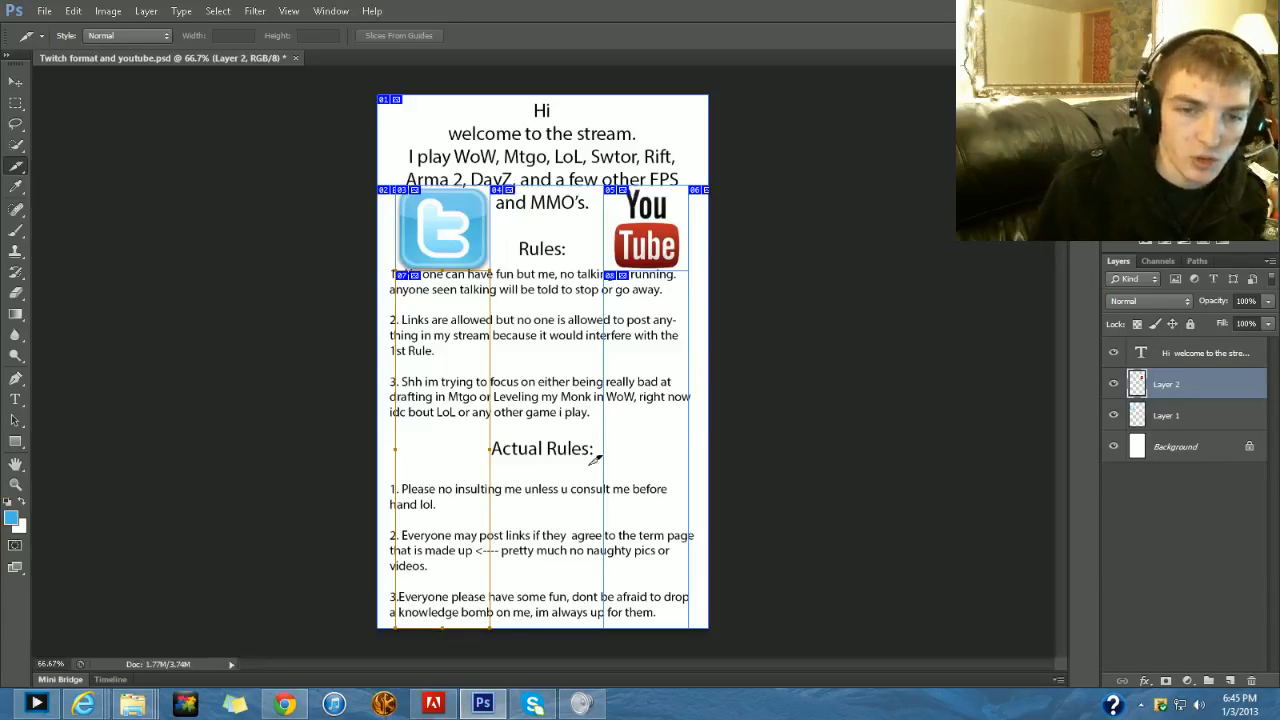
- Switch to the Twitter profile page in the browser, load its new tweet, and return to Photoshop
mouse_move(83, 704)
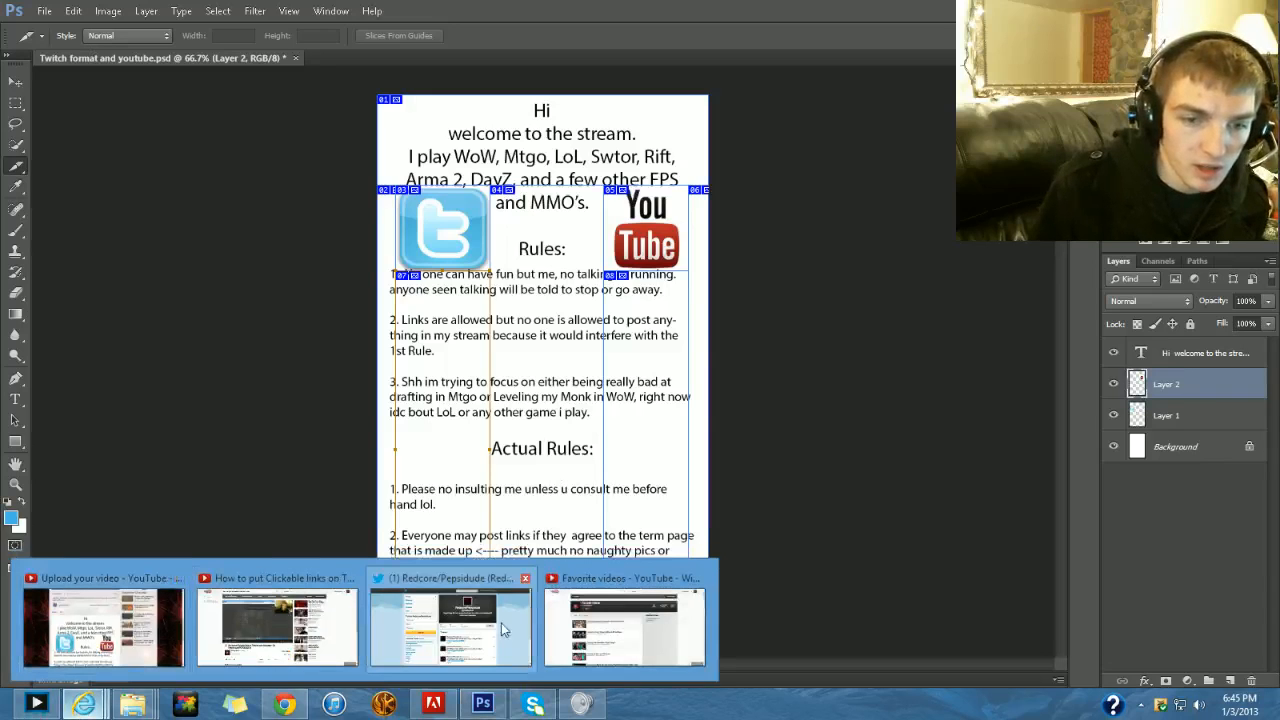
left_click(445, 628)
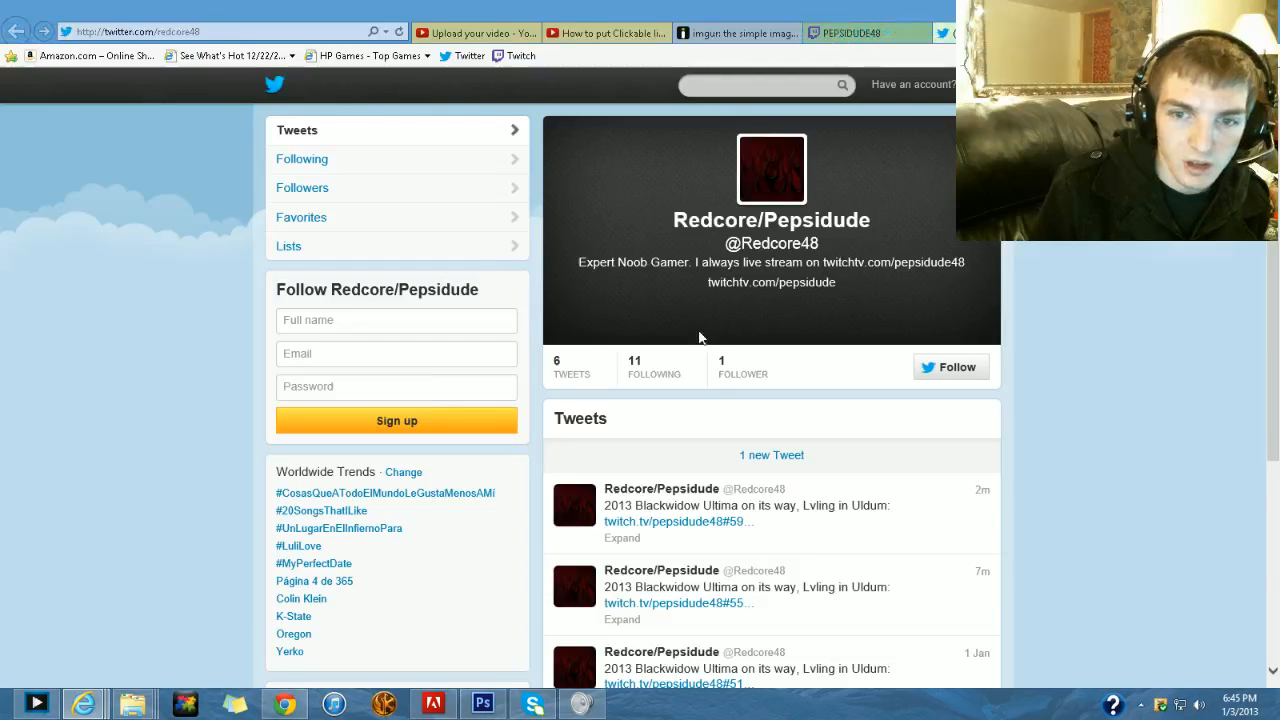
left_click(754, 453)
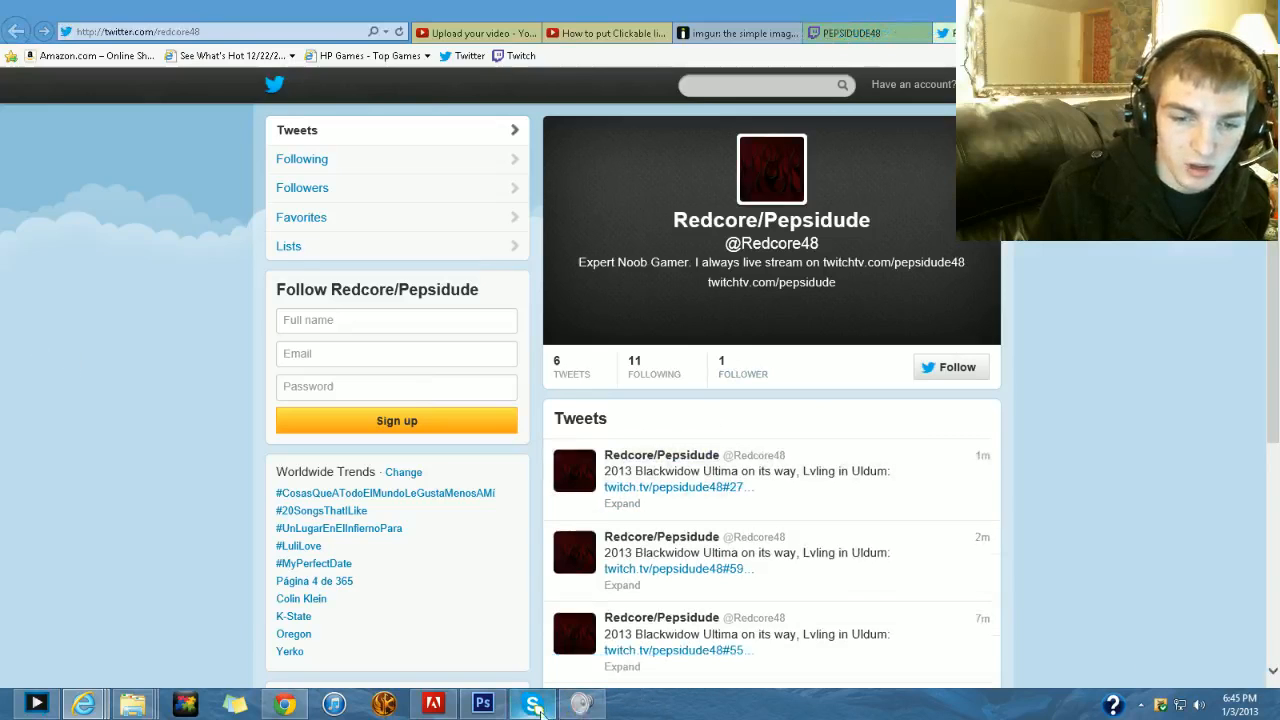
left_click(1206, 8)
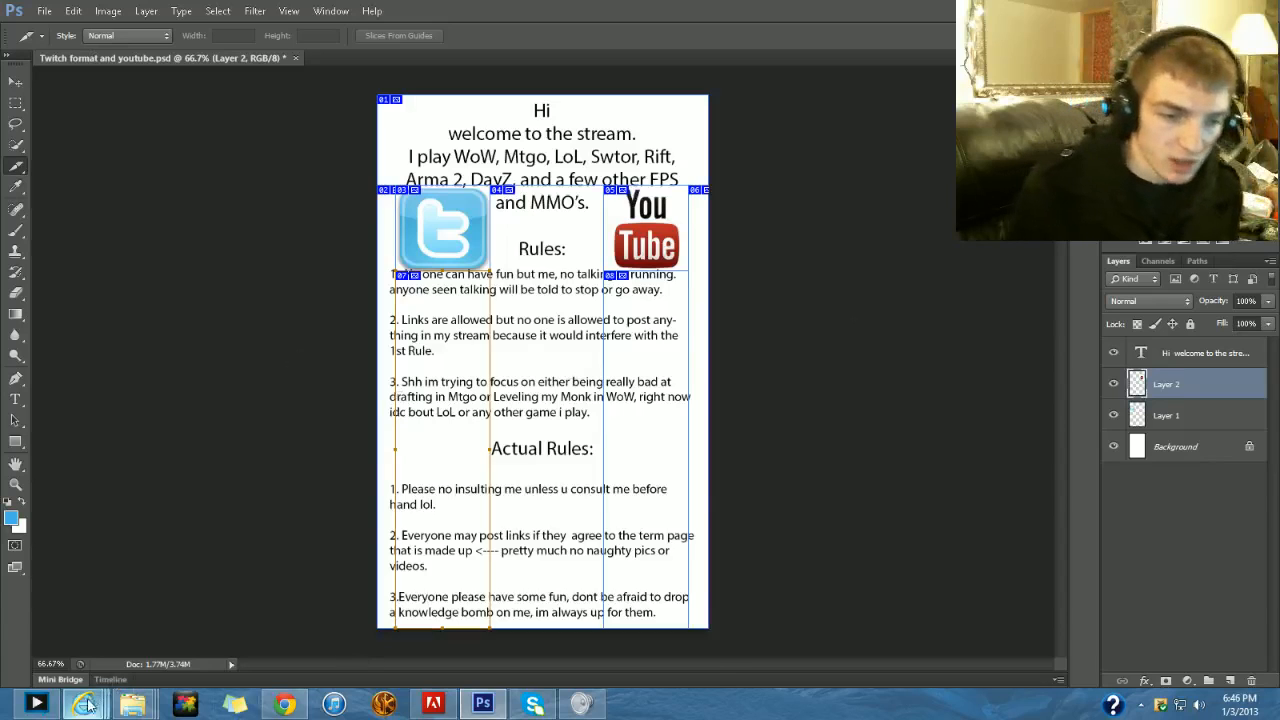
mouse_move(83, 703)
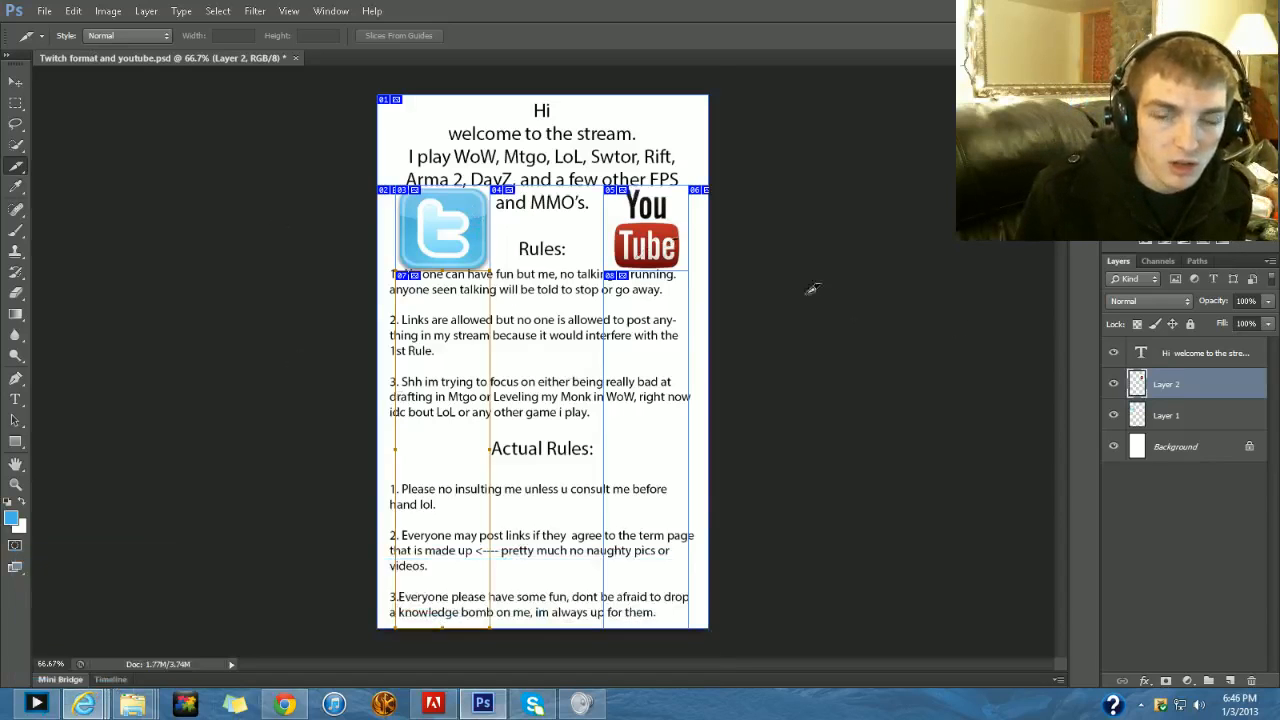
- Activate the Move tool and check which layers lie beneath the rules text
left_click(15, 81)
right_click(546, 338)
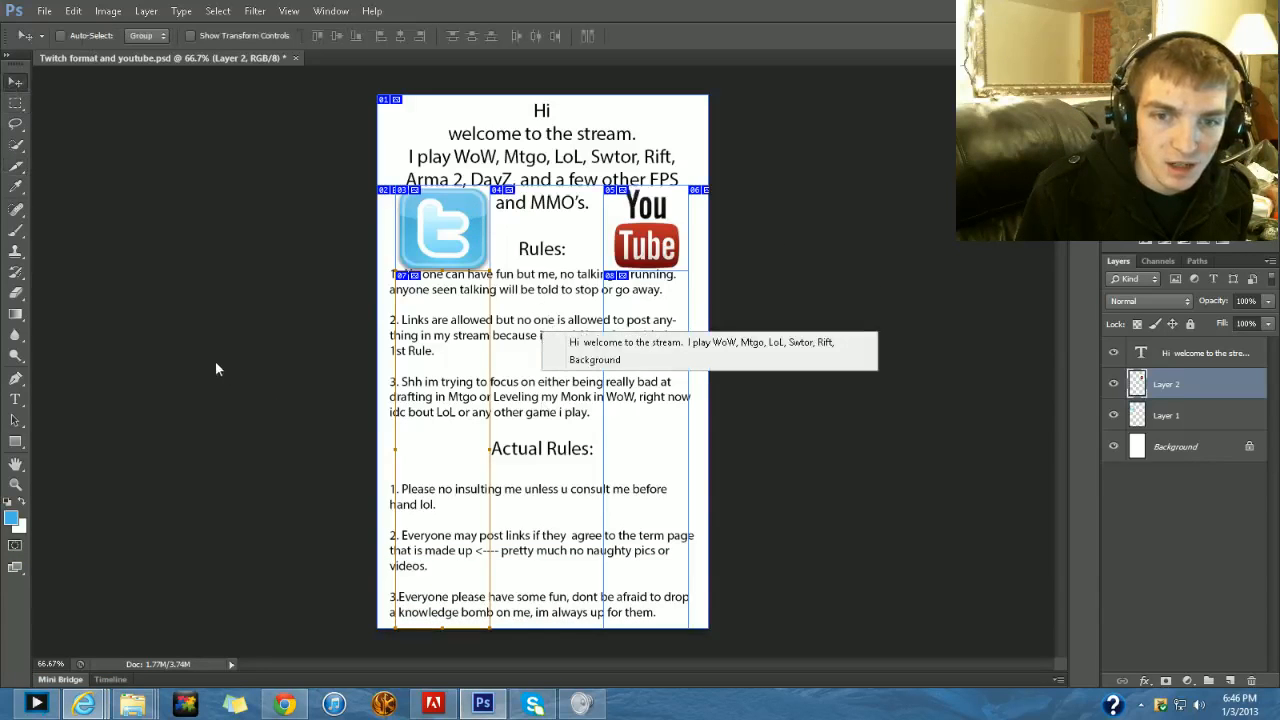
left_click(234, 321)
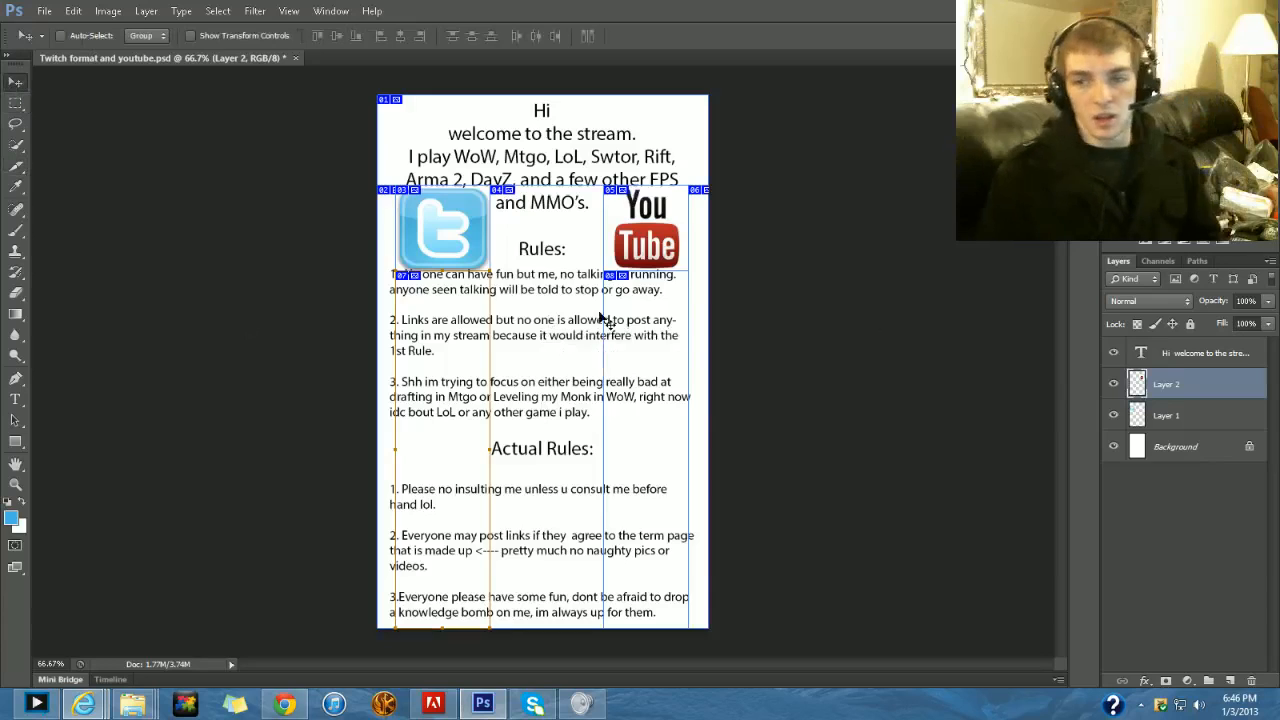
- Toggle the visibility of Layer 1 and Layer 2, leaving both logo layers shown
left_click(1120, 408)
left_click(1113, 384)
left_click(1113, 414)
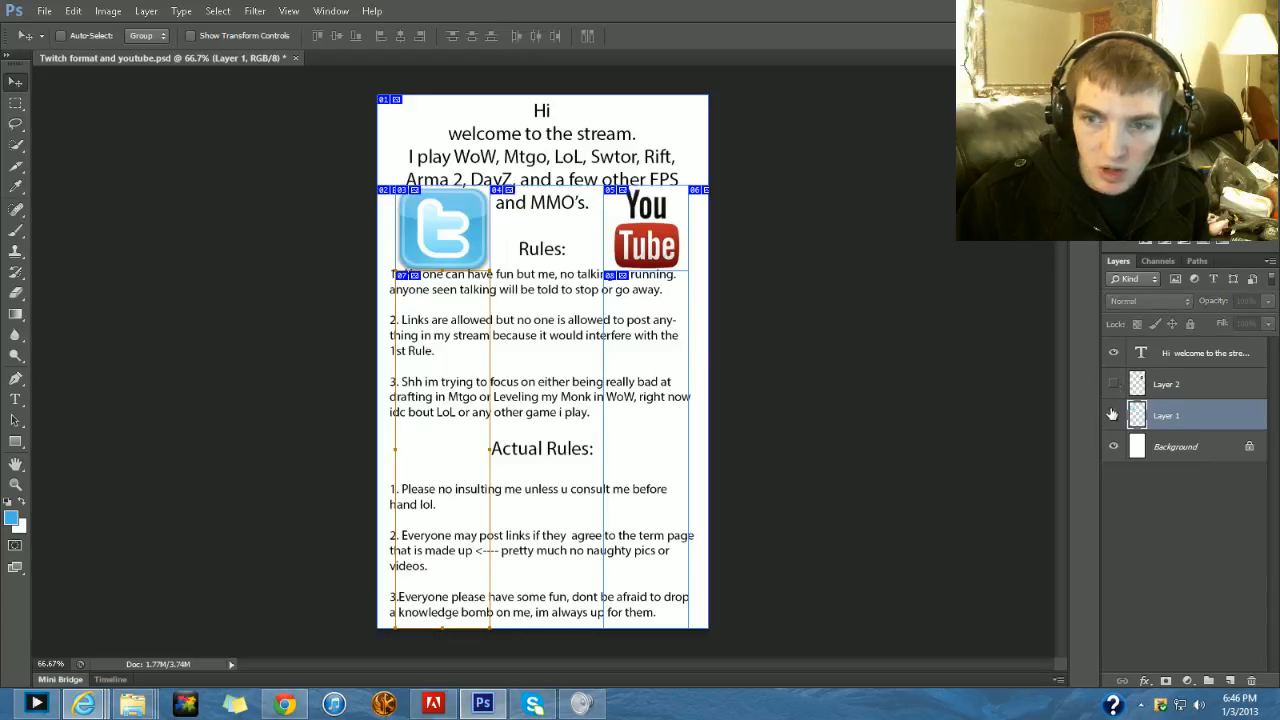
left_click(1113, 414)
left_click(1113, 384)
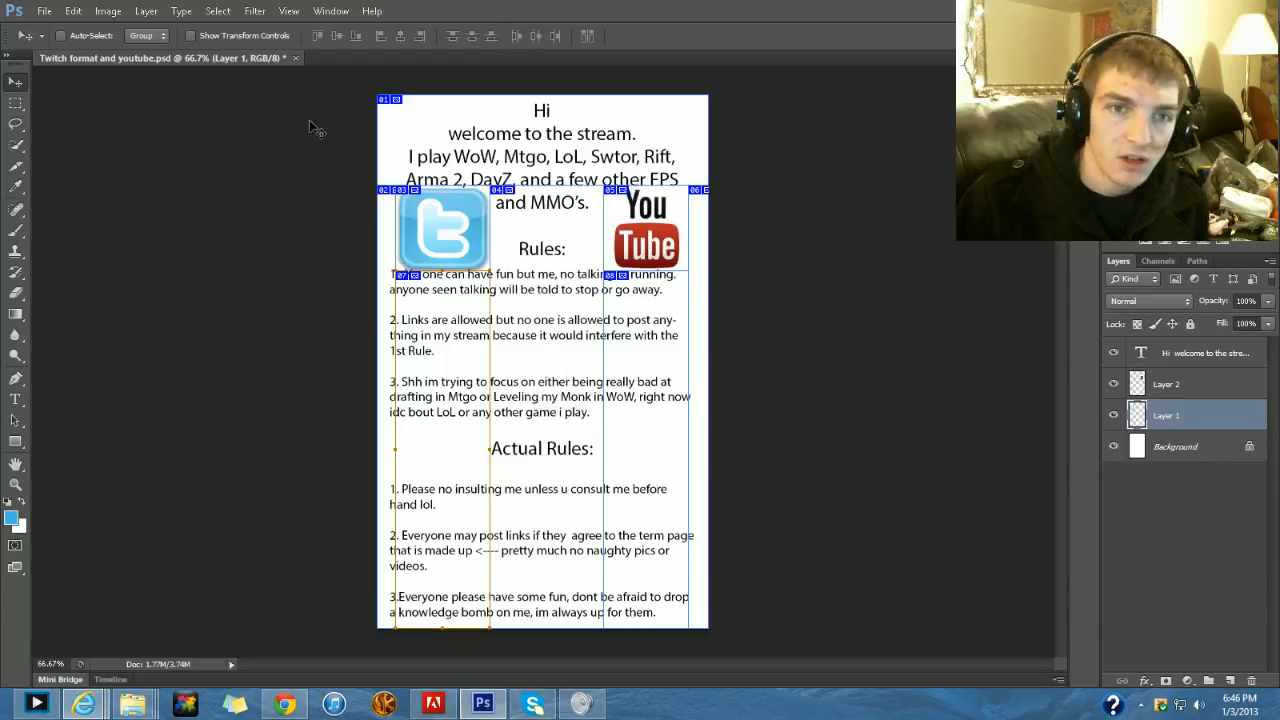
- Cycle through the crop and slice tool group and activate the Slice tool
left_click(18, 168)
left_click(19, 174)
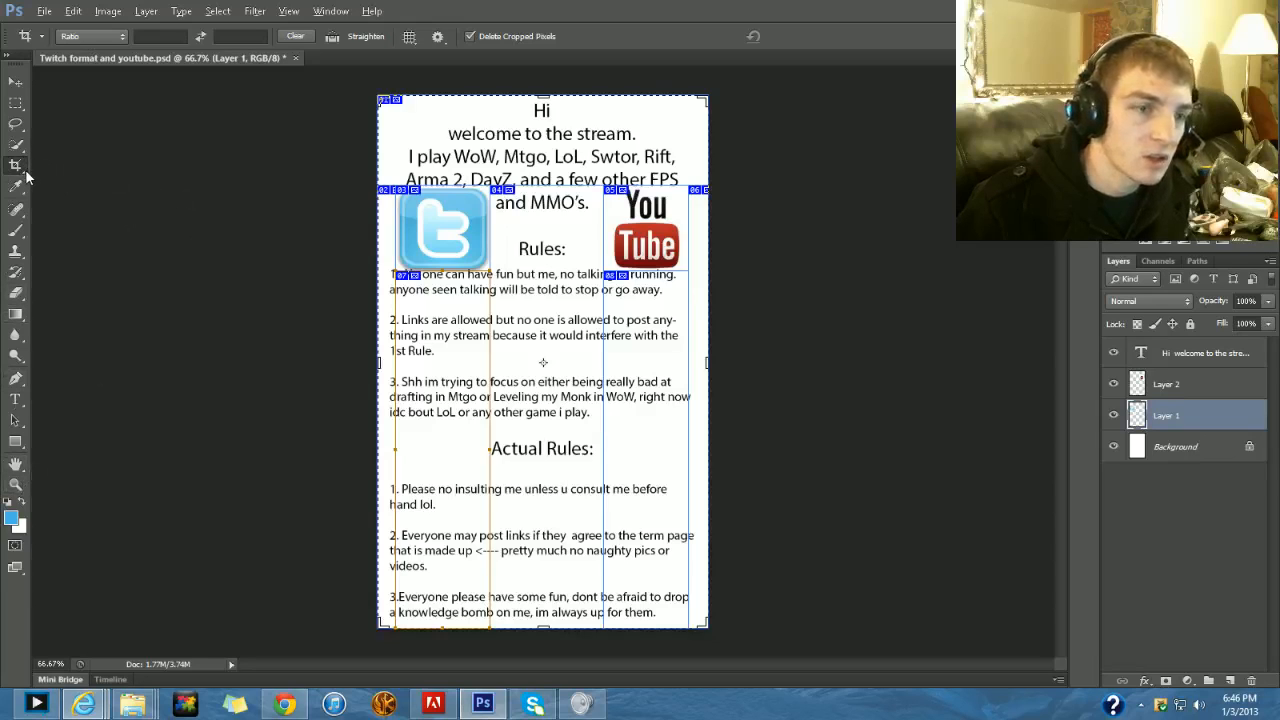
key("shift+c")
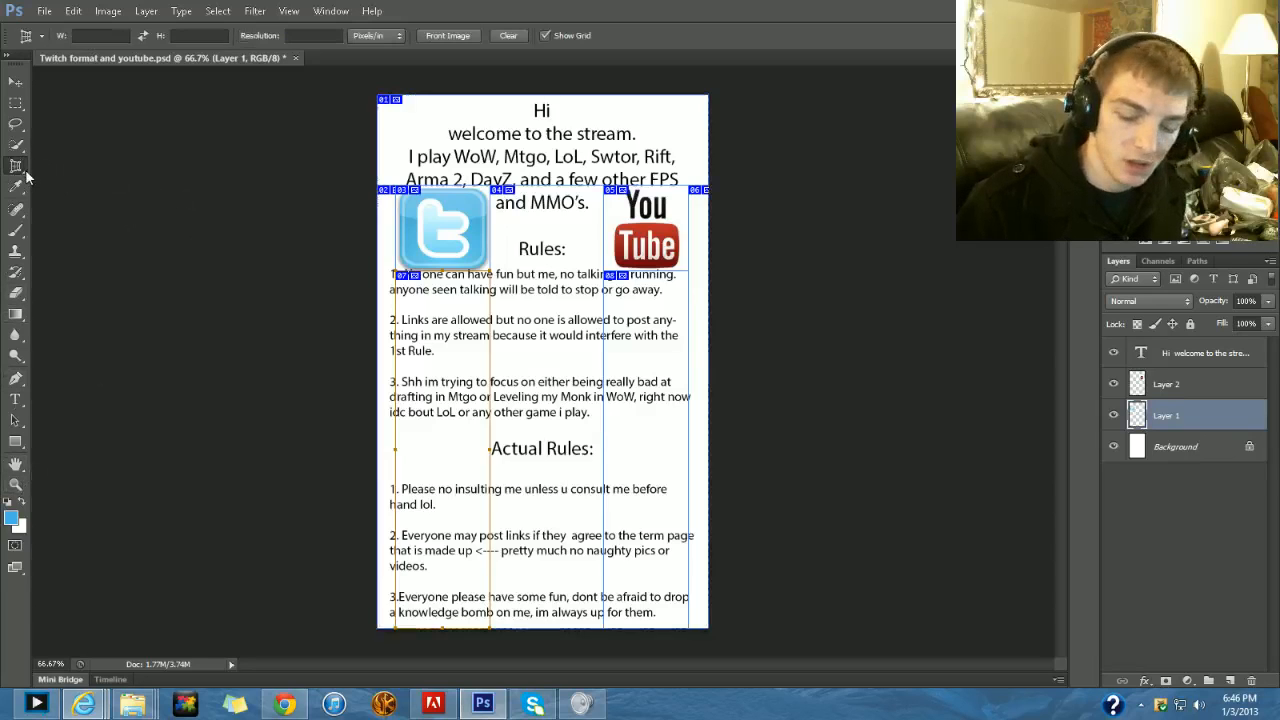
key("shift+c")
key("shift+c")
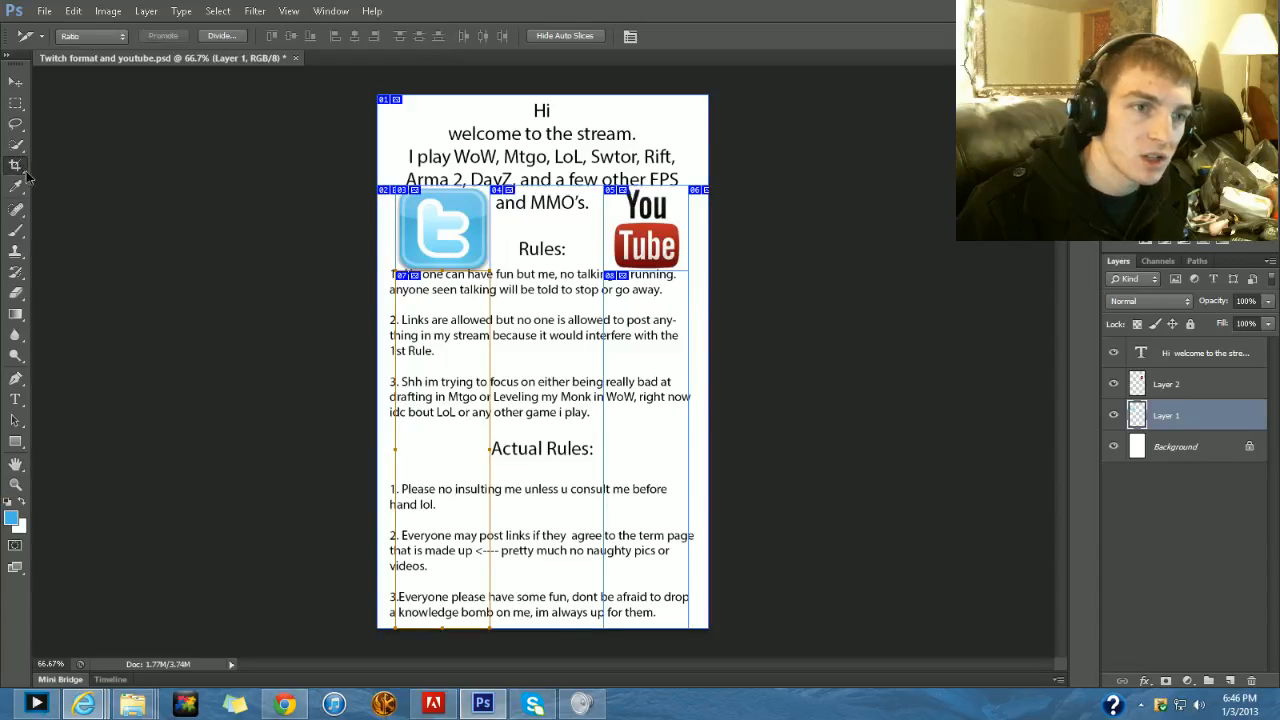
key("shift+c")
key("shift+c")
key("shift+c")
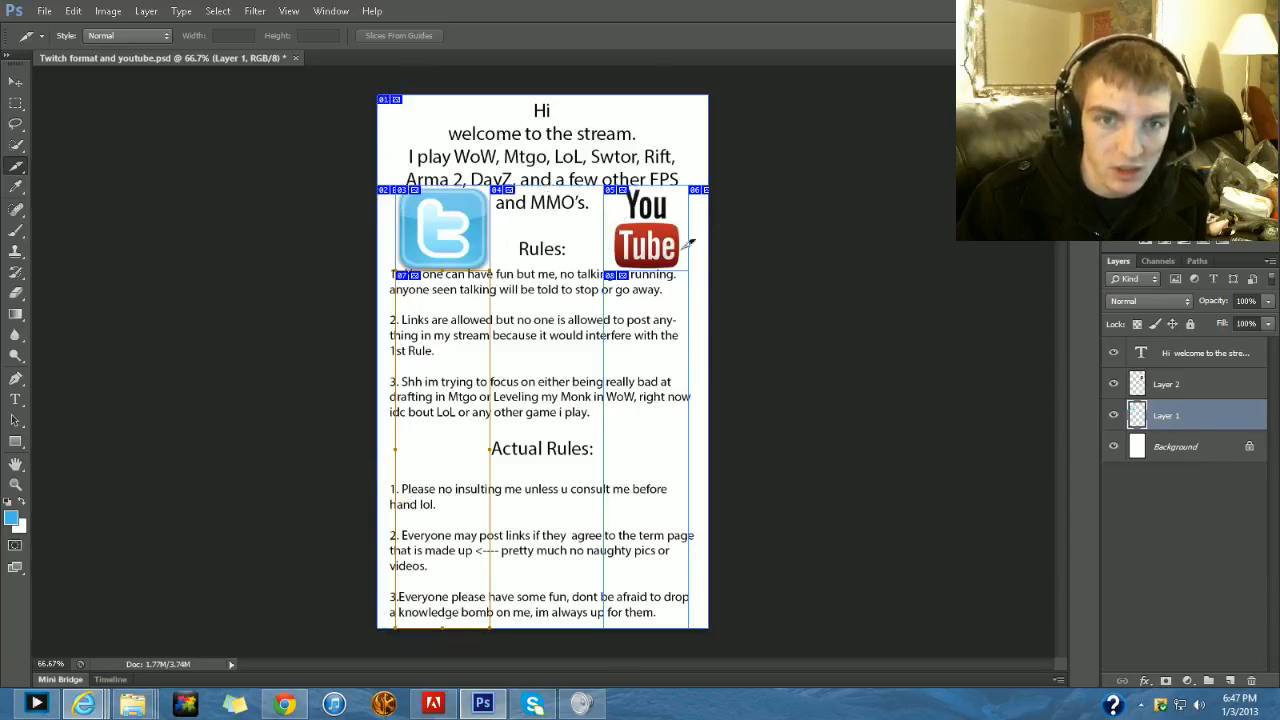
- Open Save for Web for the sliced layout and review the preset and file format choices, keeping JPEG
left_click(46, 12)
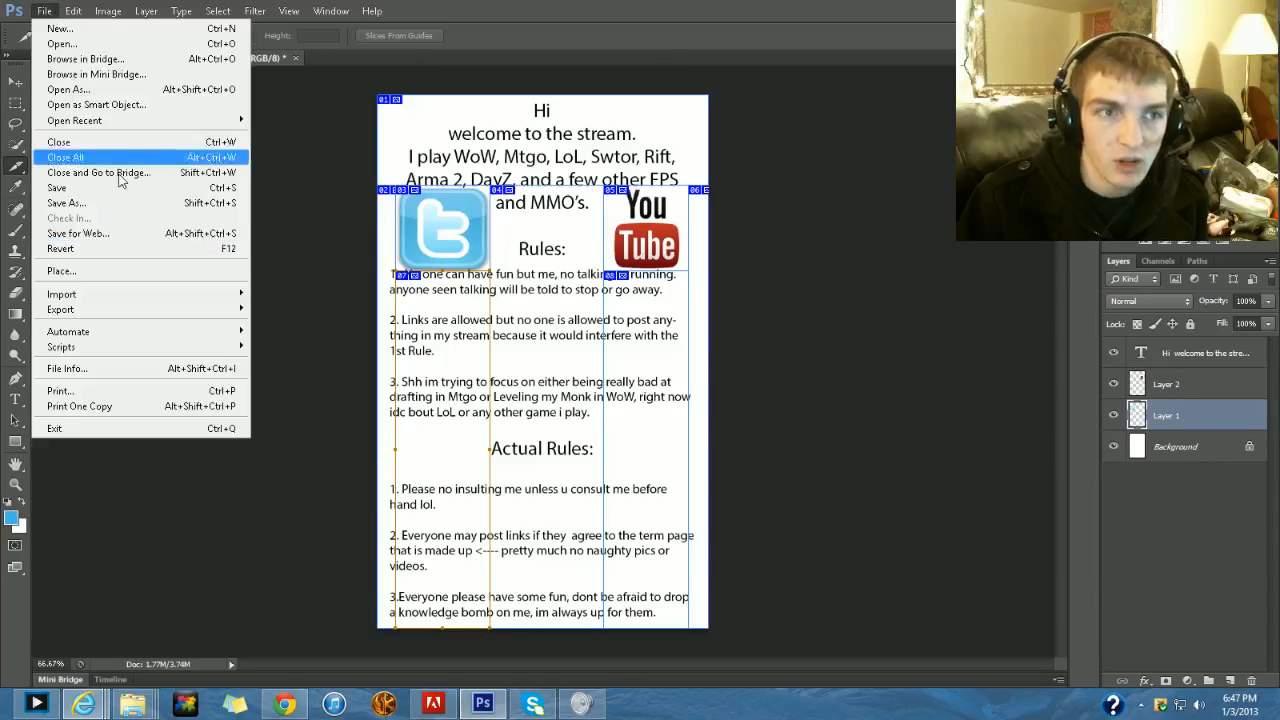
left_click(97, 236)
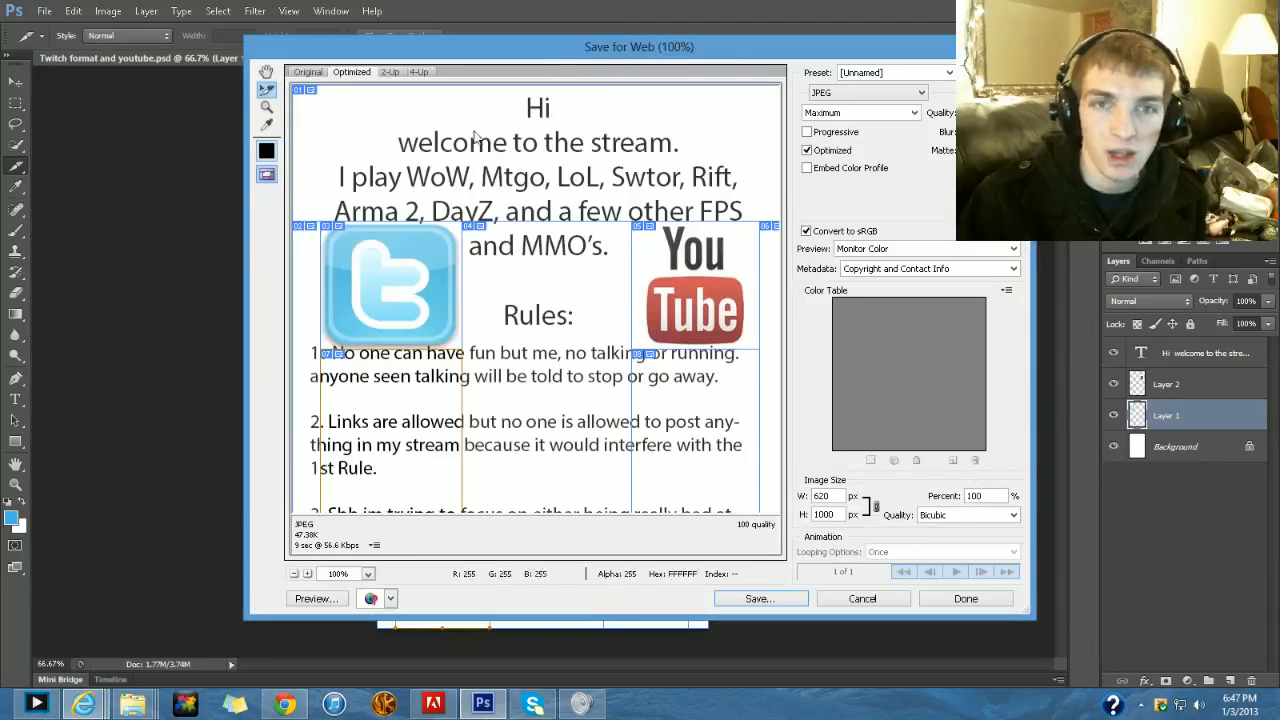
left_click(950, 75)
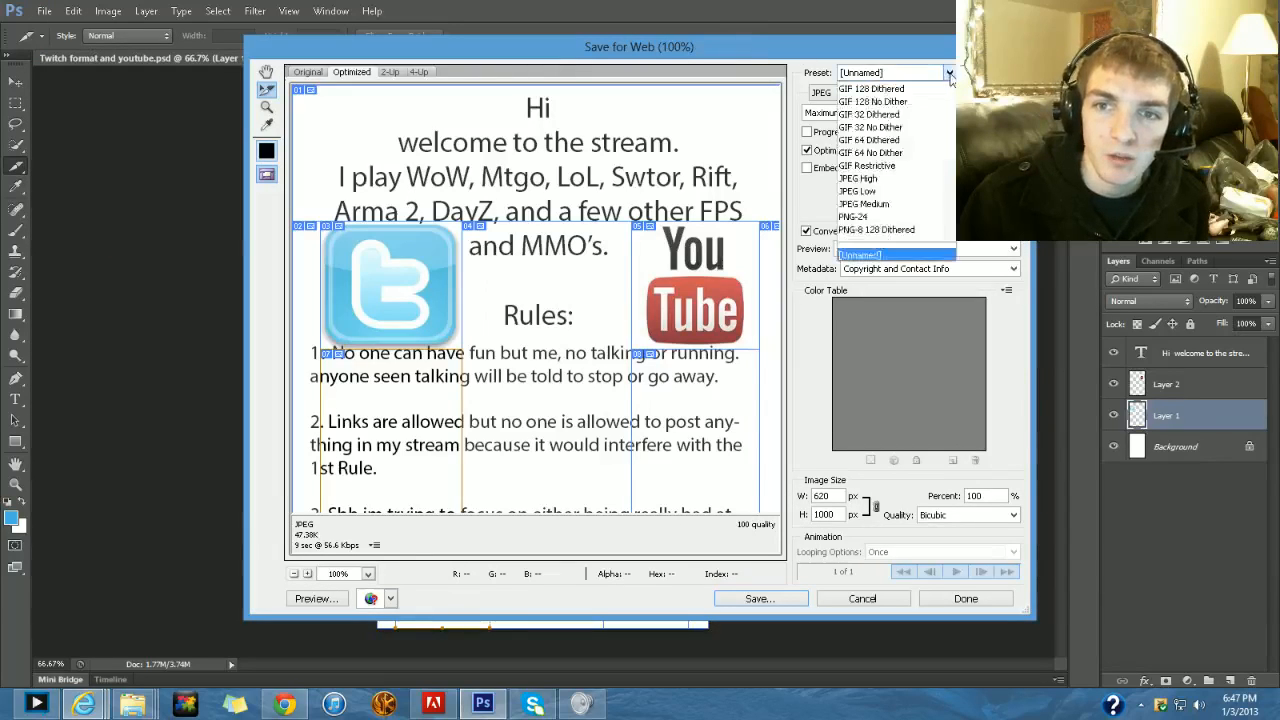
left_click(950, 75)
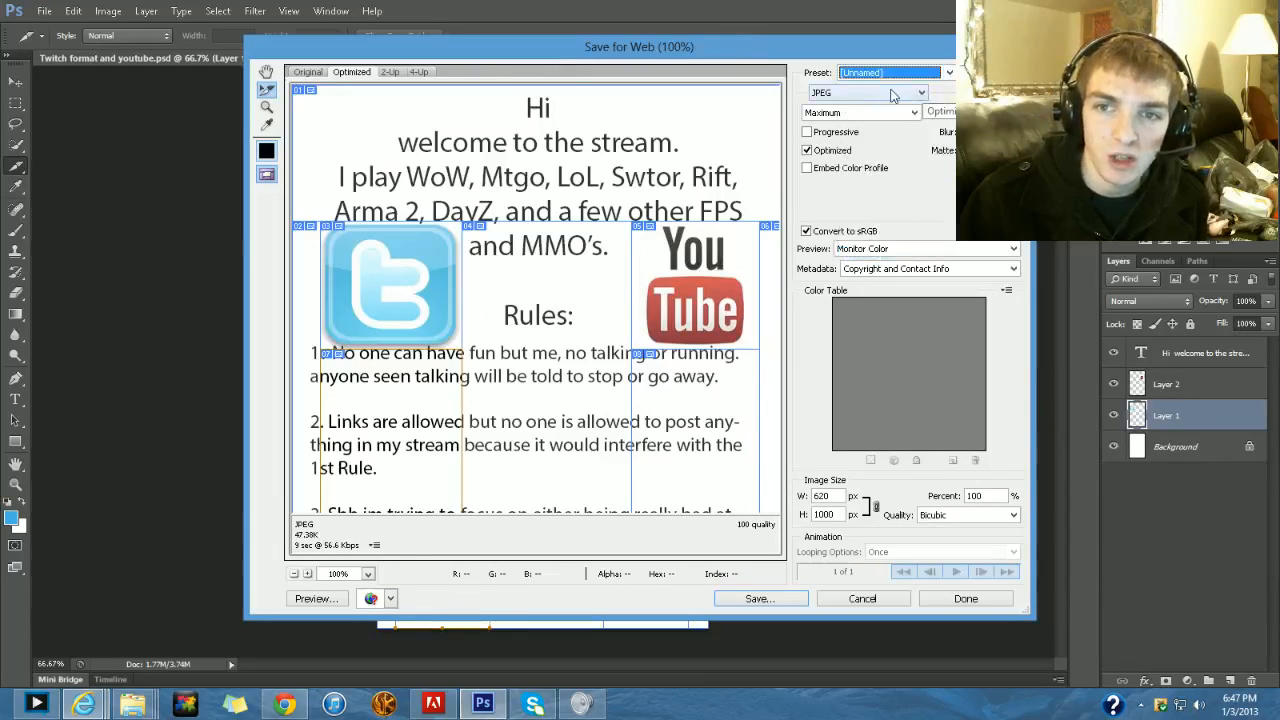
left_click(895, 93)
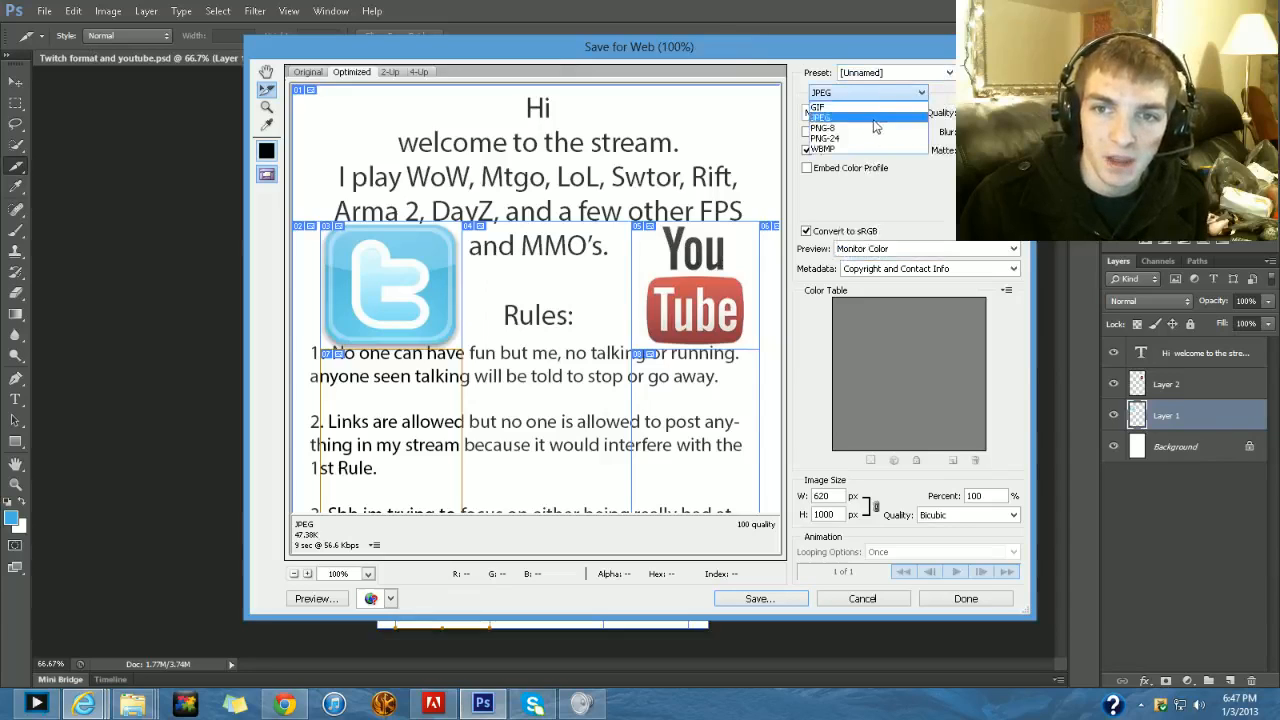
left_click(878, 93)
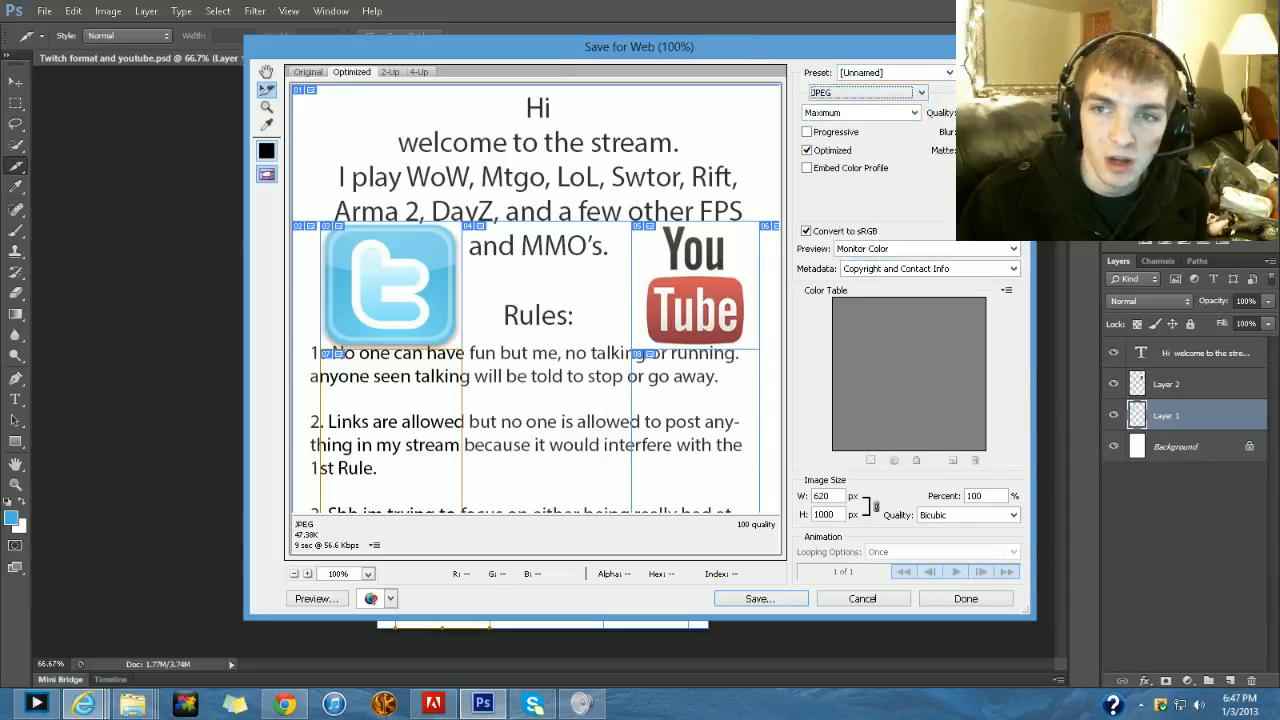
- Start saving the optimized slices with the format set to HTML and Images, and cancel the web export
left_click(760, 600)
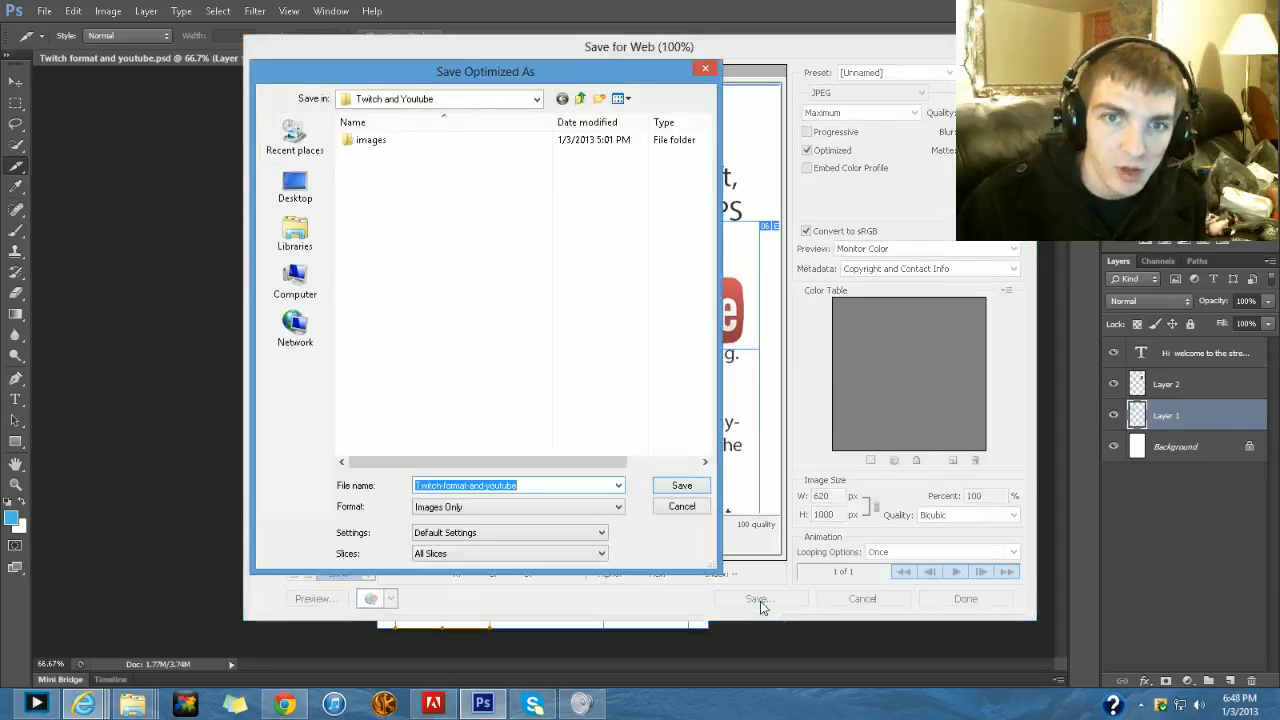
left_click(547, 507)
left_click(514, 531)
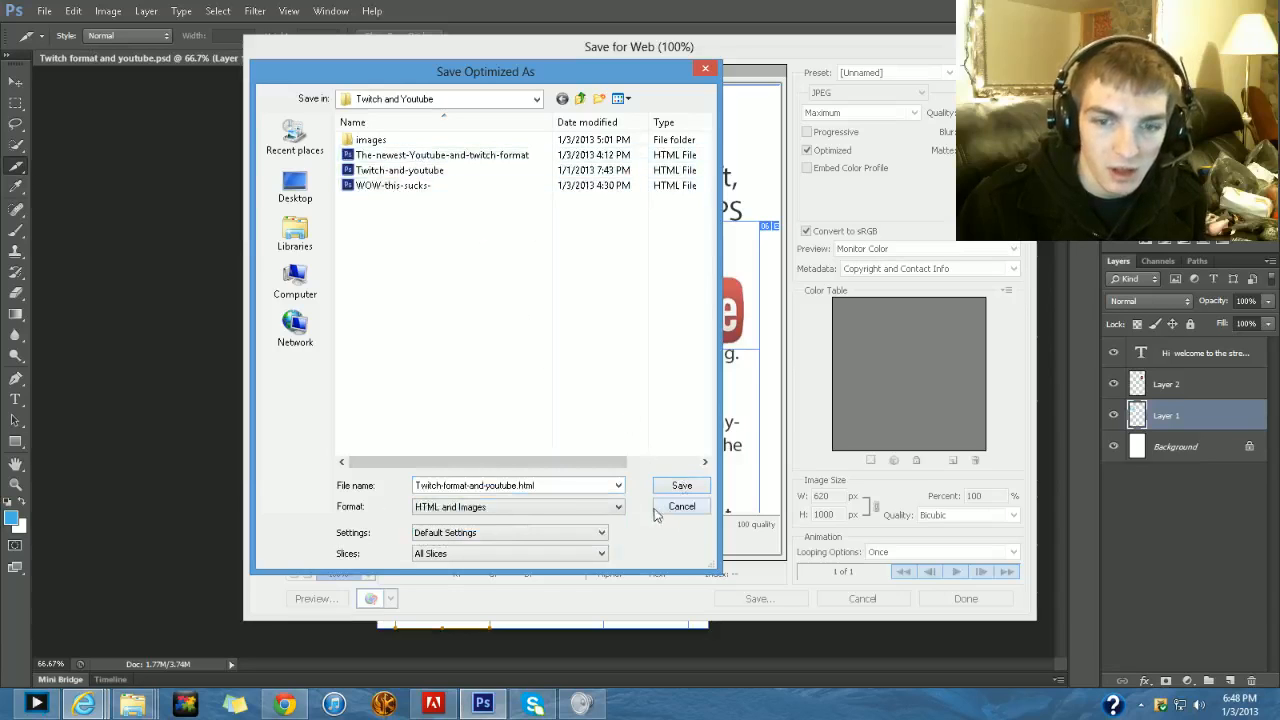
left_click(616, 503)
left_click(478, 527)
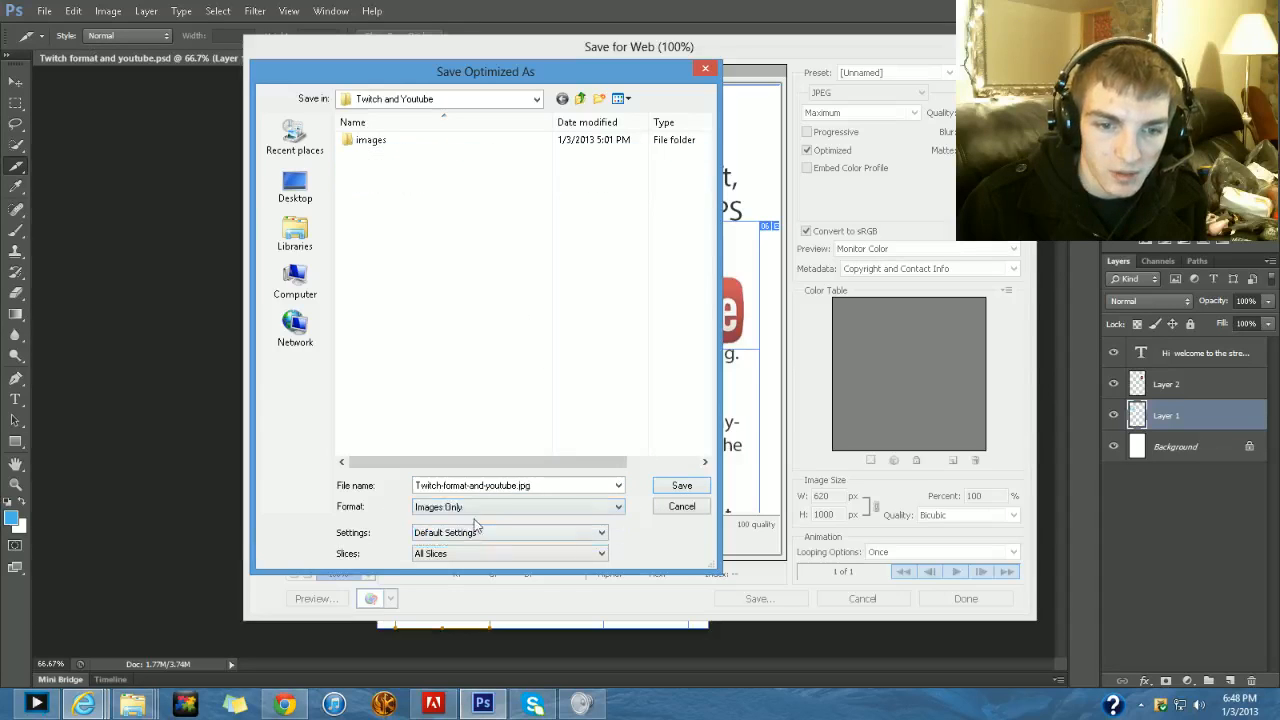
left_click(494, 507)
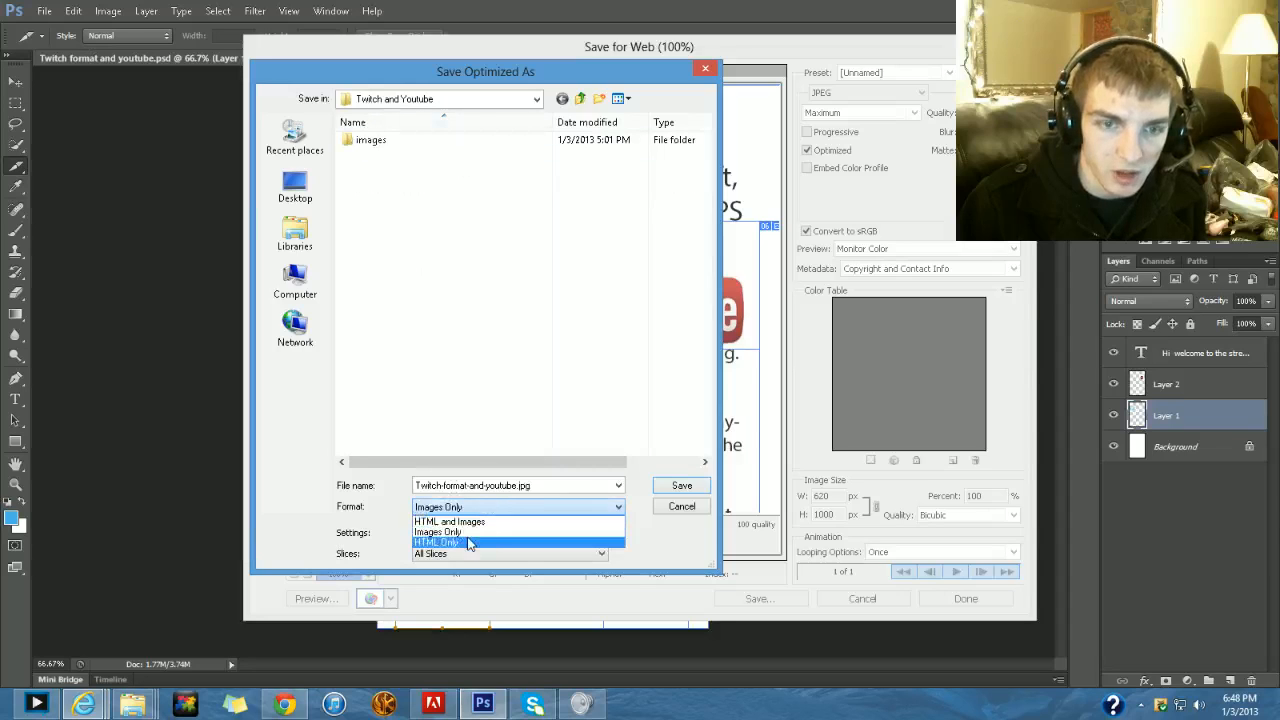
left_click(474, 546)
left_click(494, 507)
left_click(465, 525)
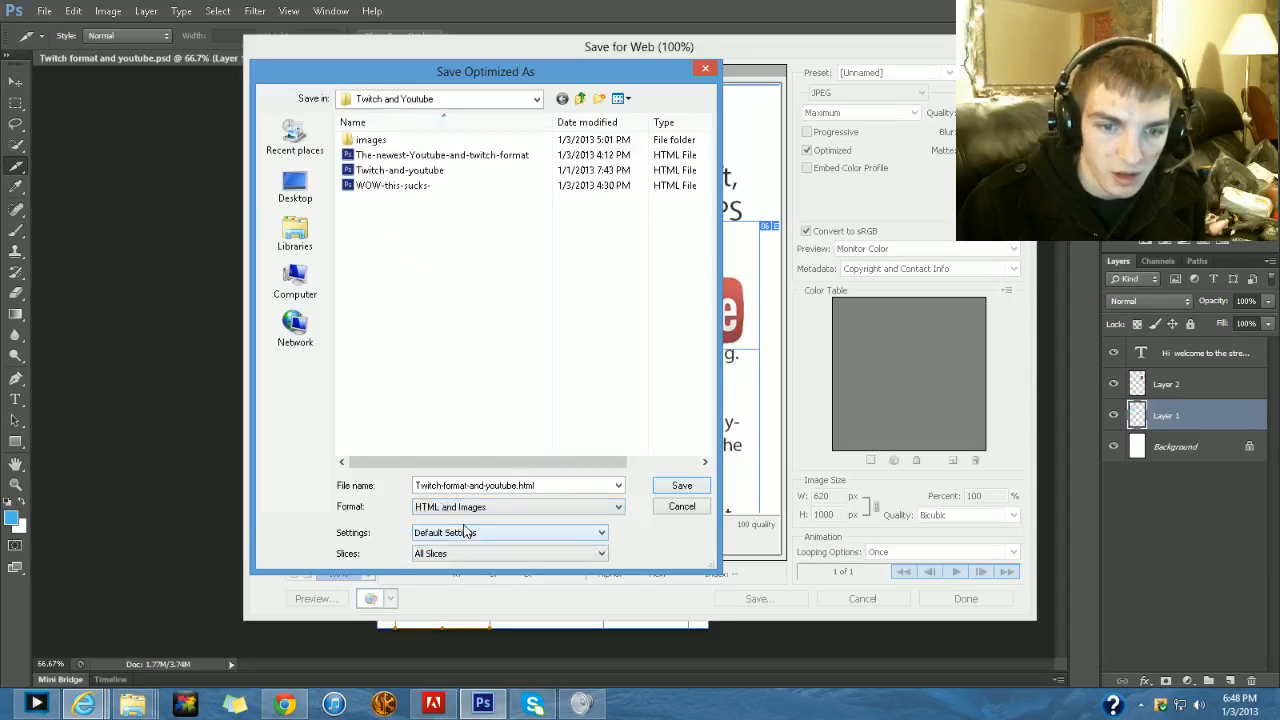
left_click(680, 506)
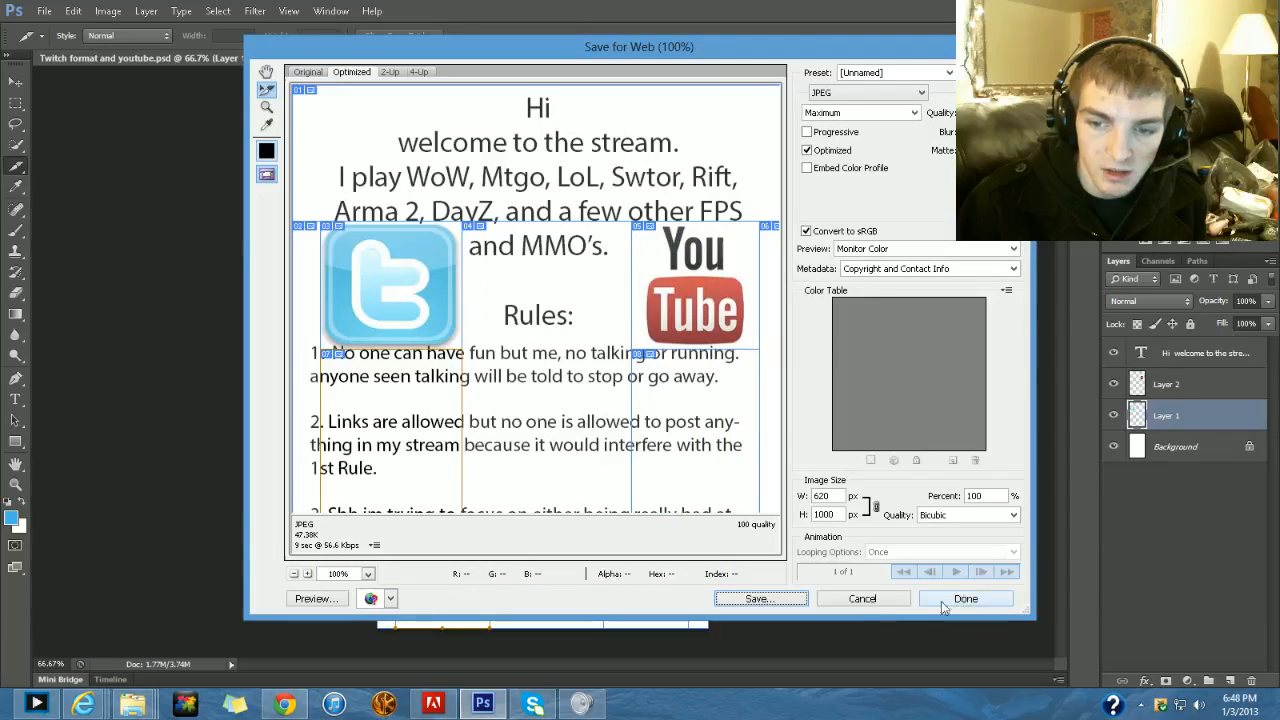
left_click(862, 598)
- Close the open local recording folder windows in File Explorer
mouse_move(135, 707)
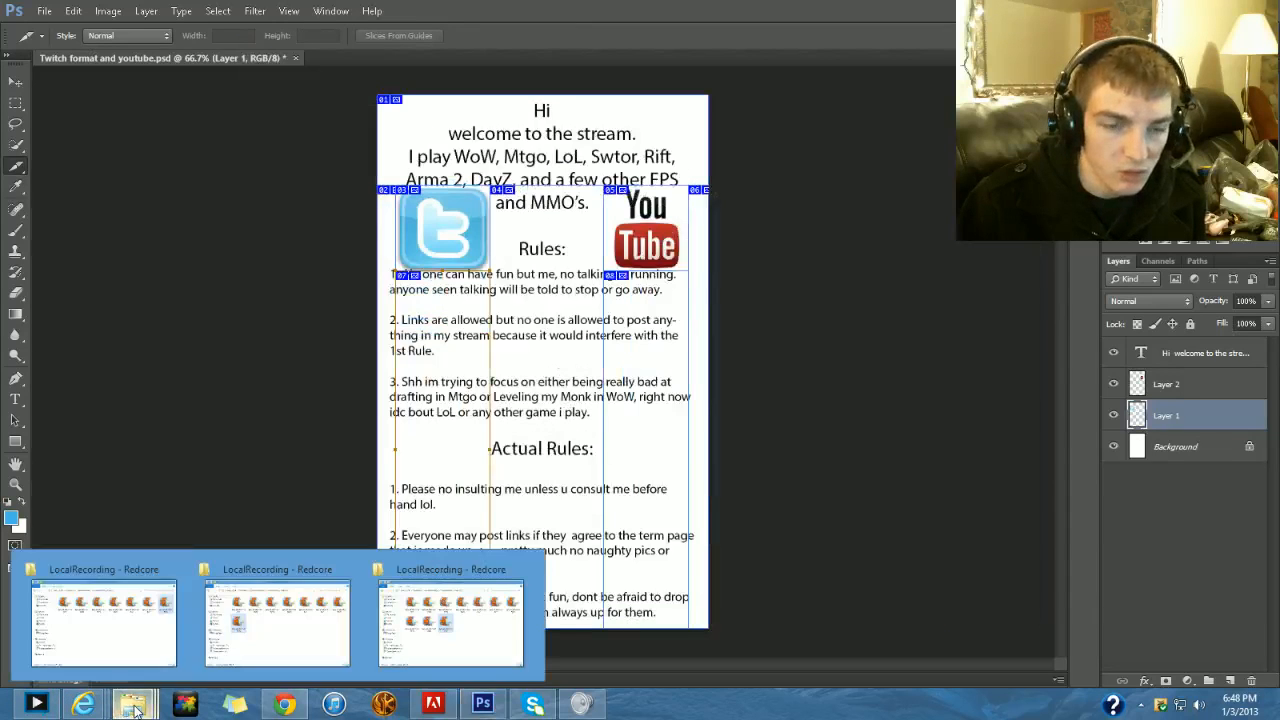
left_click(178, 570)
left_click(178, 570)
left_click(123, 635)
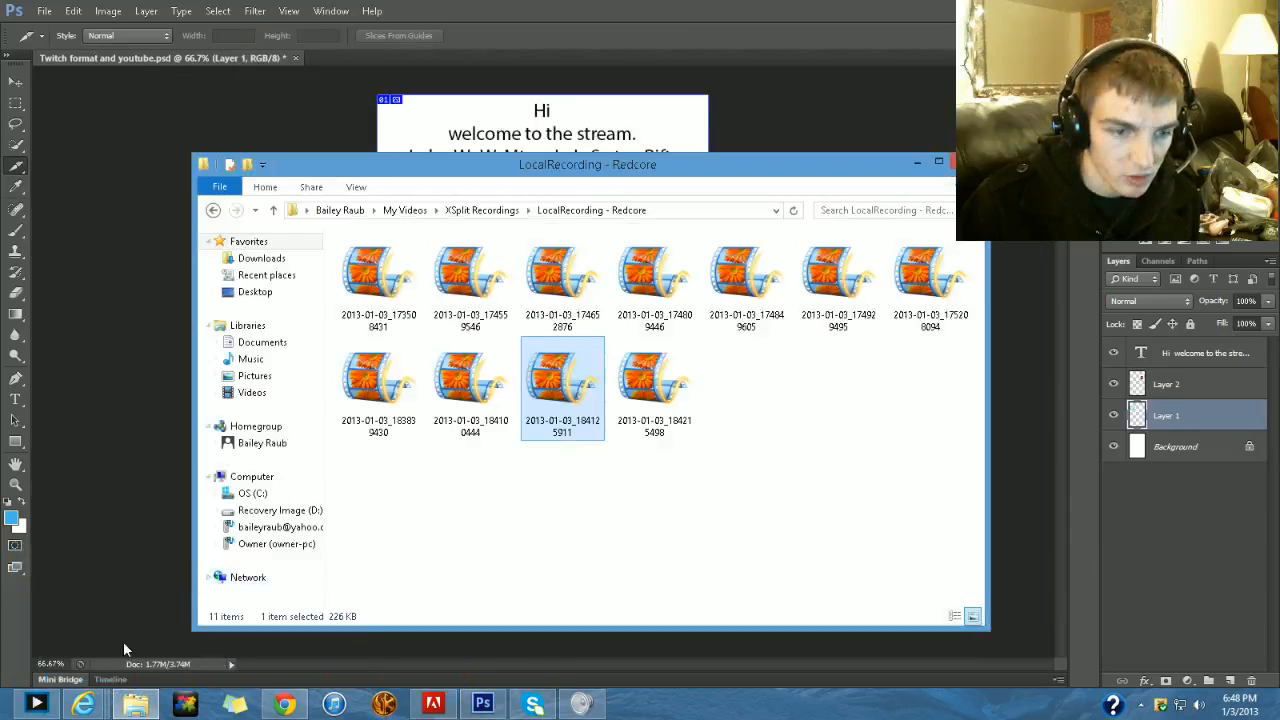
left_click(967, 162)
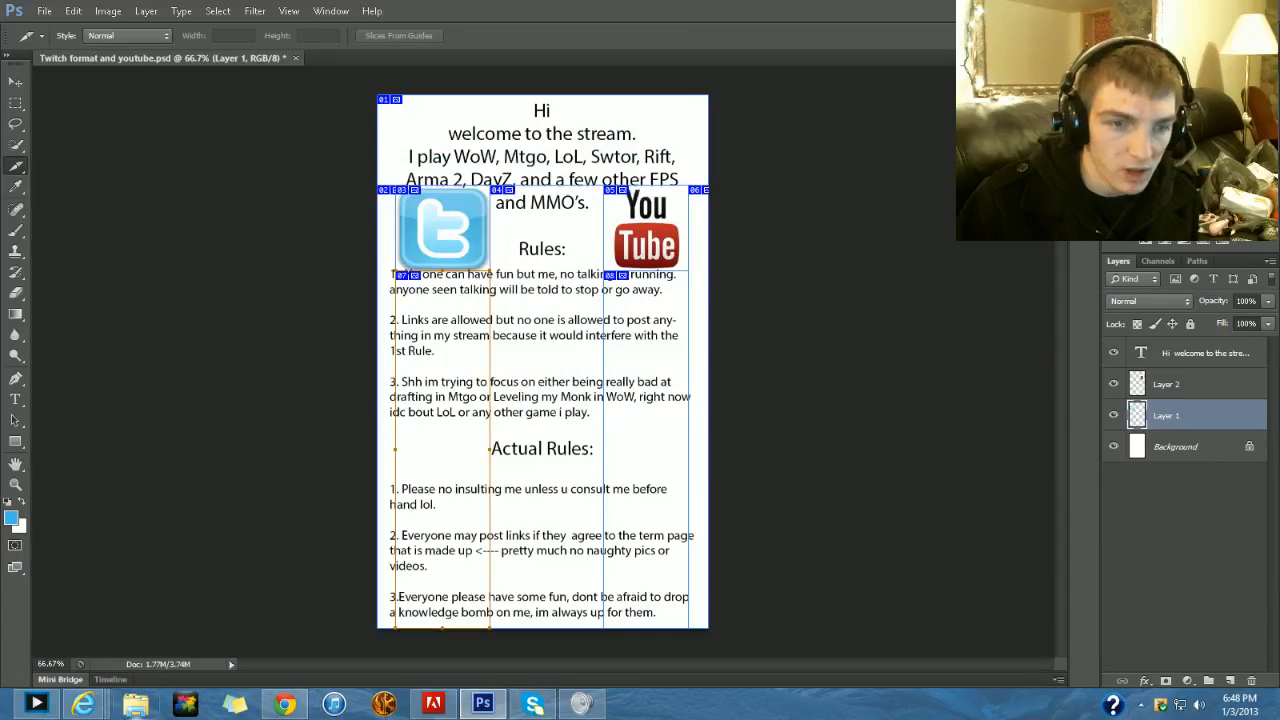
- Switch to File Explorer and open the Twitch and Youtube folder inside the user's home folder
left_click(135, 704)
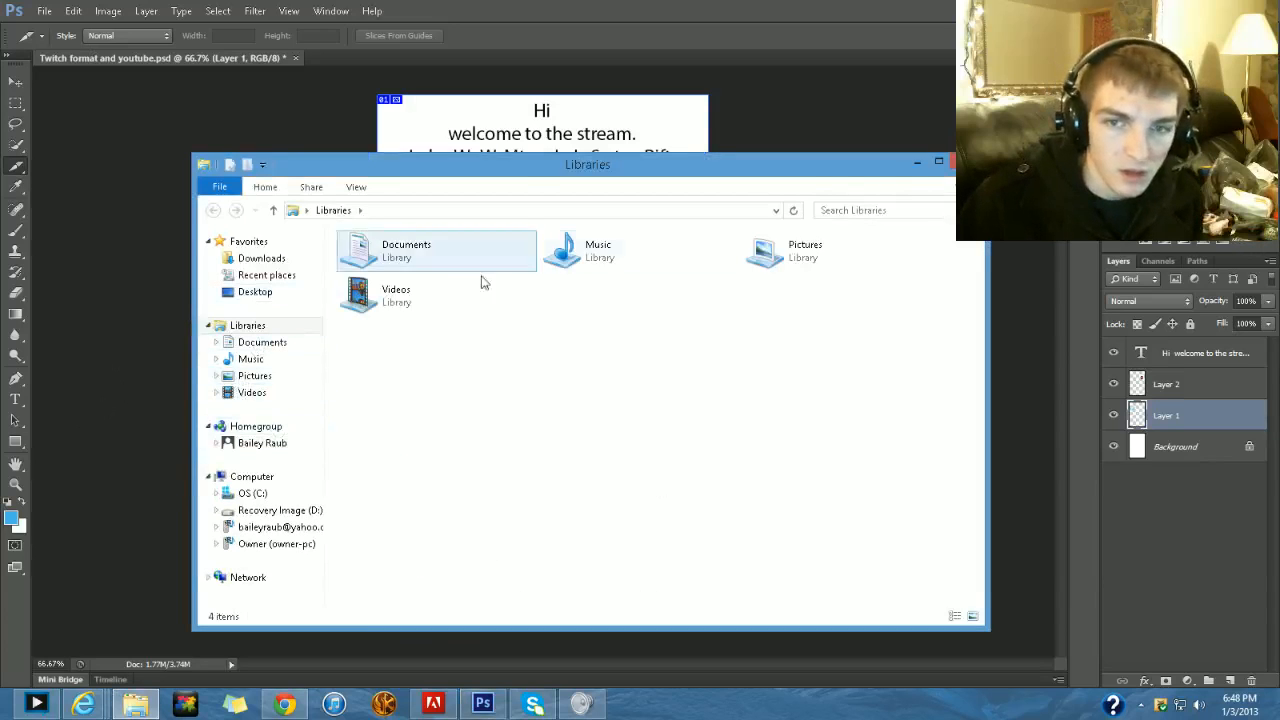
left_click(274, 210)
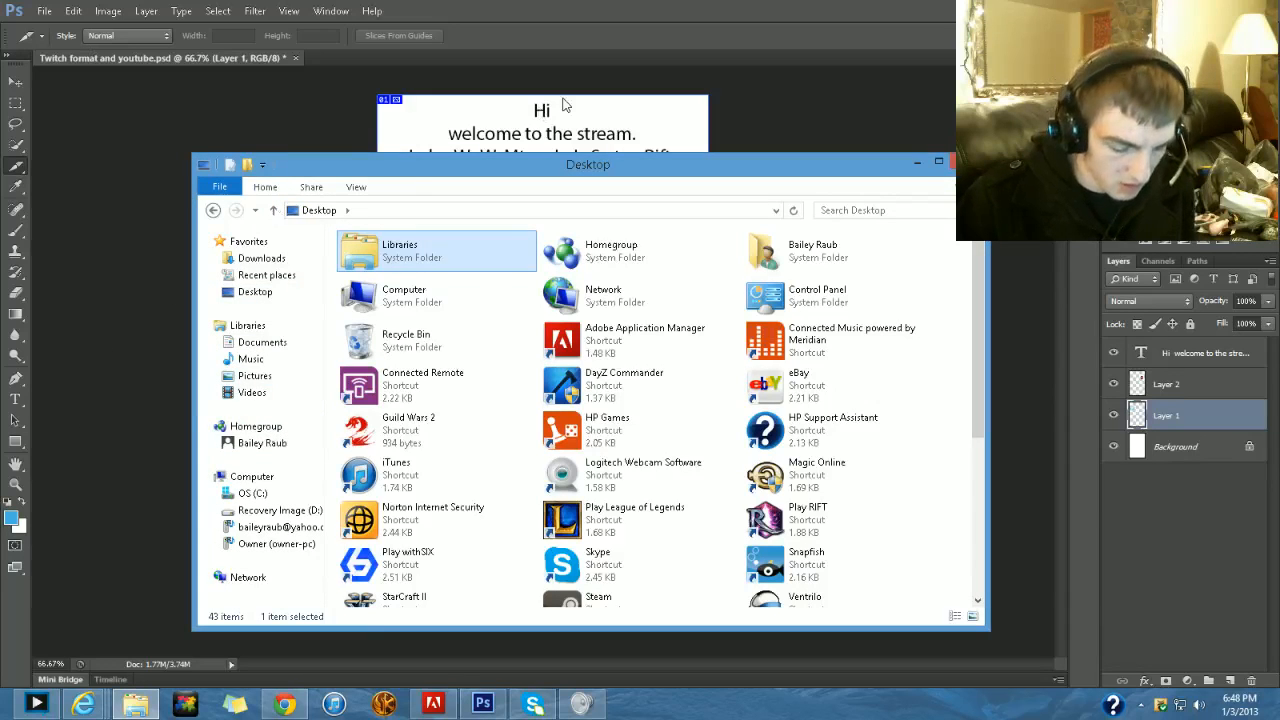
double_click(825, 251)
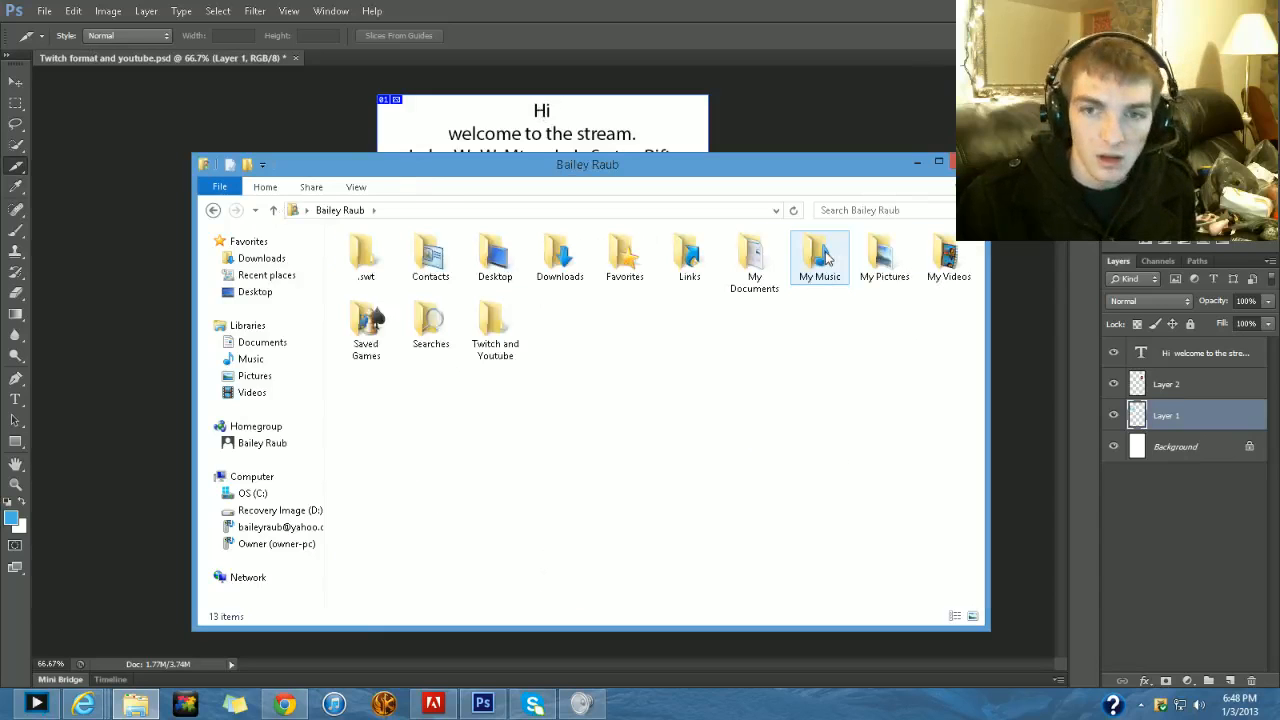
double_click(495, 335)
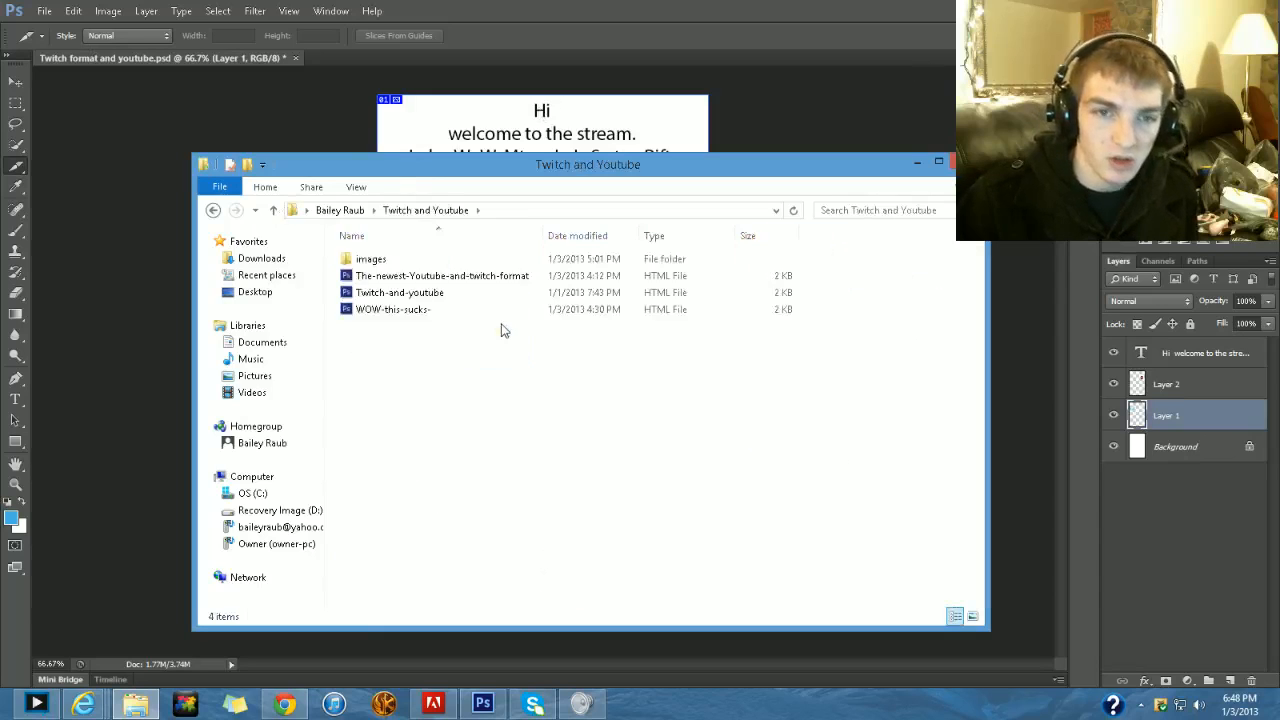
- Look over all the exported slice images in the images subfolder and return to the Twitch and Youtube folder
left_click(405, 316)
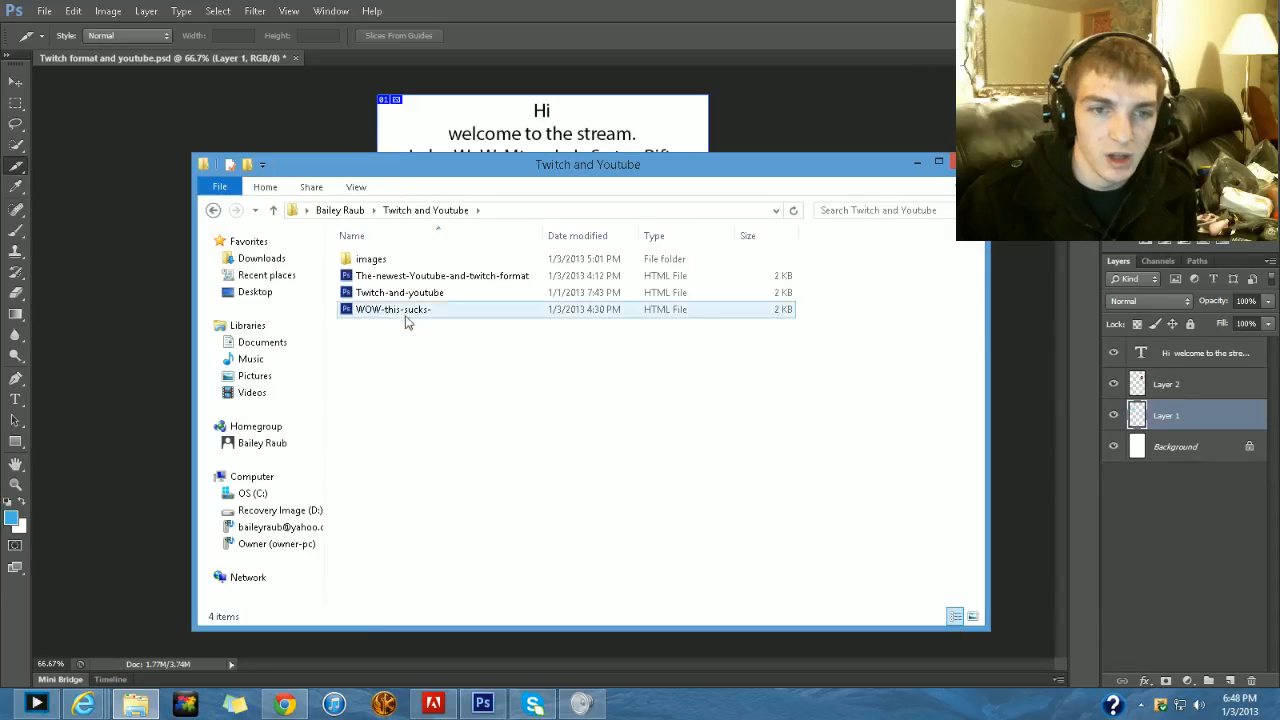
left_click(395, 263)
double_click(393, 264)
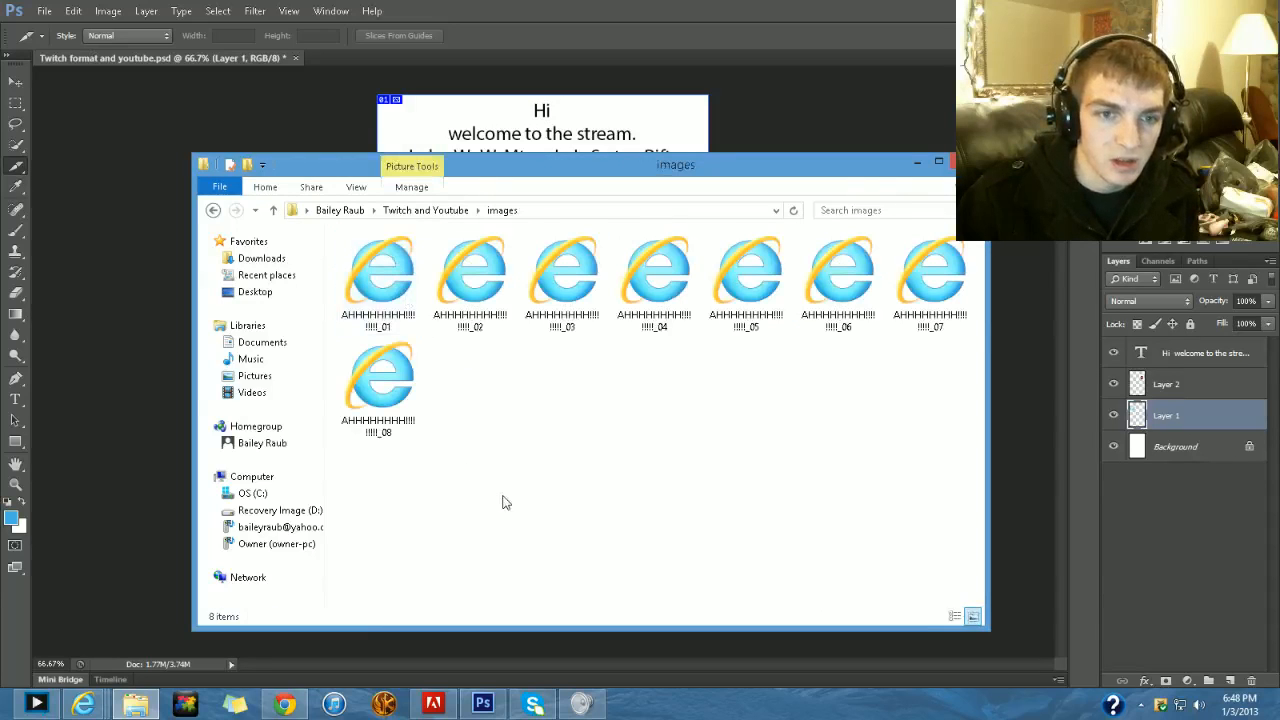
left_click_drag(417, 486, 972, 236)
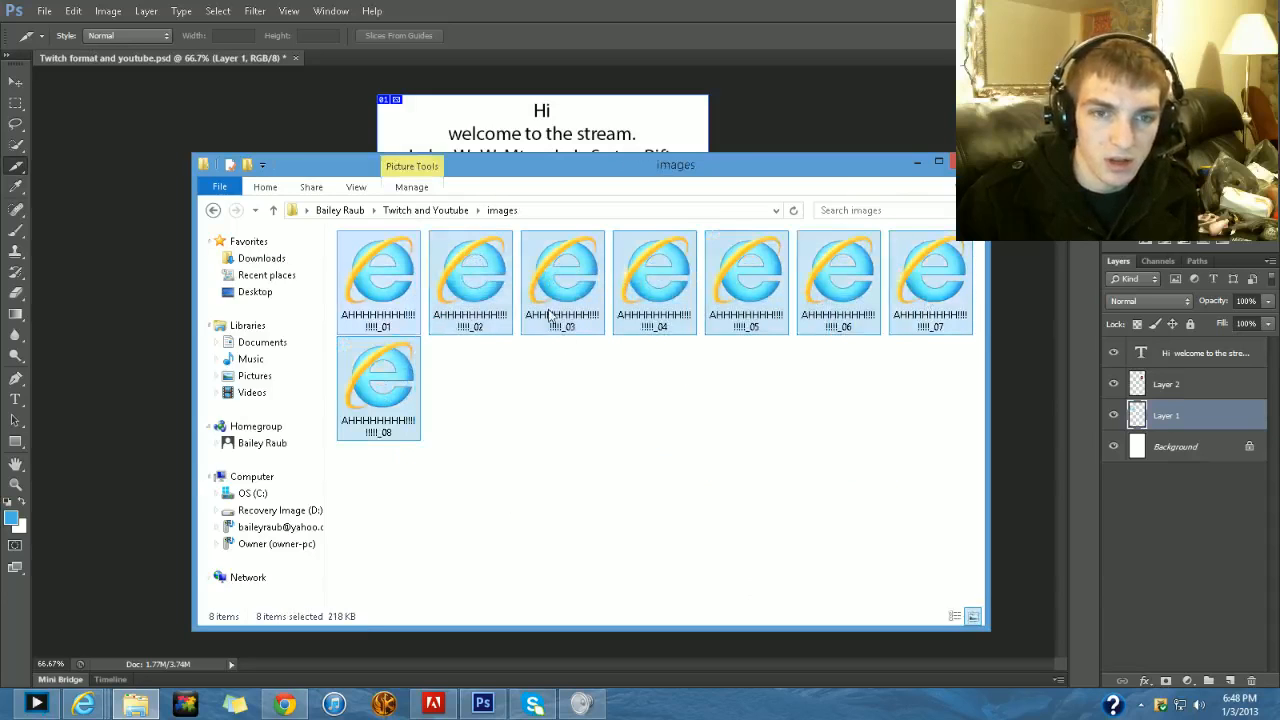
left_click(597, 365)
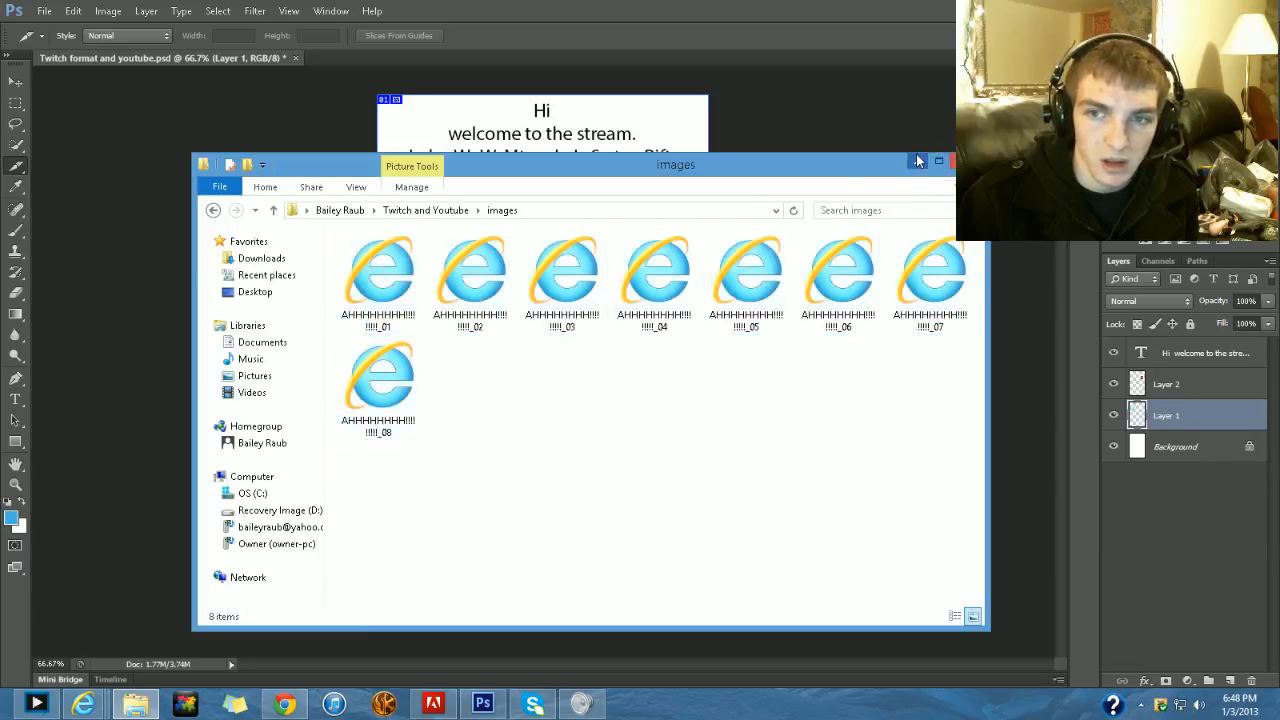
left_click(273, 210)
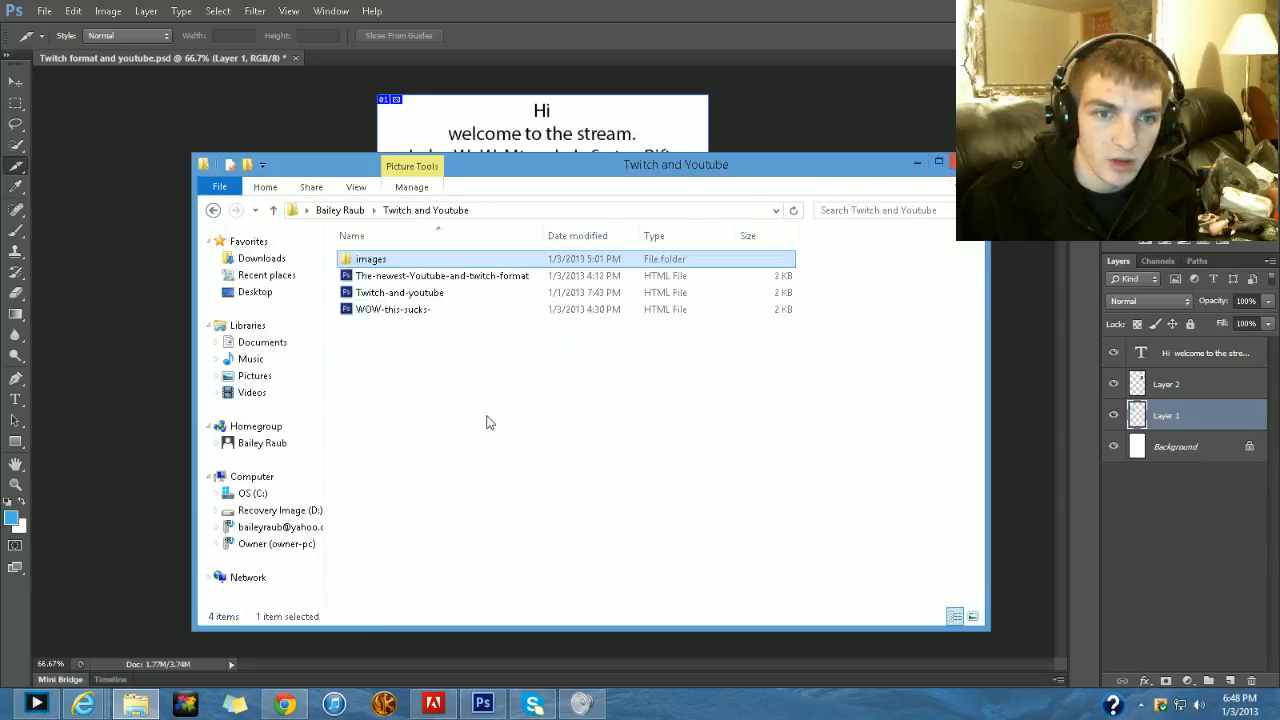
- Open the WOW-this-sucks- HTML file in Notepad and review its table code for the sliced images
left_click(420, 309)
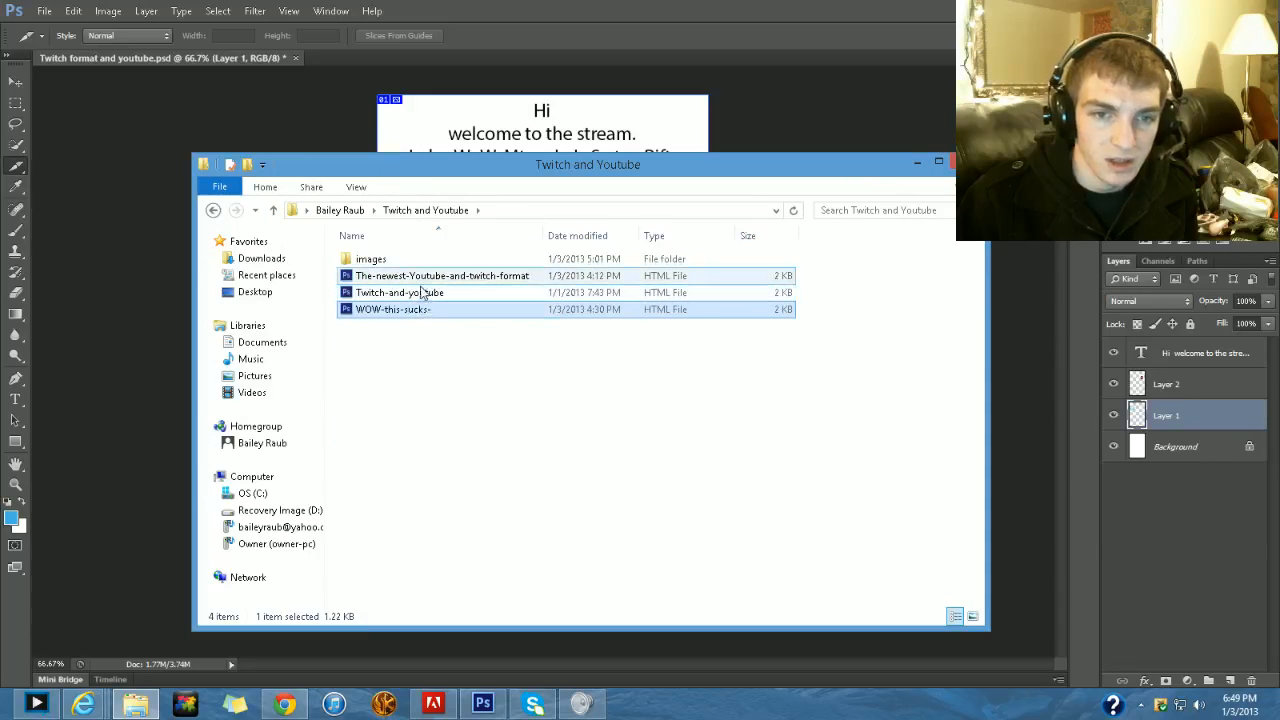
double_click(400, 310)
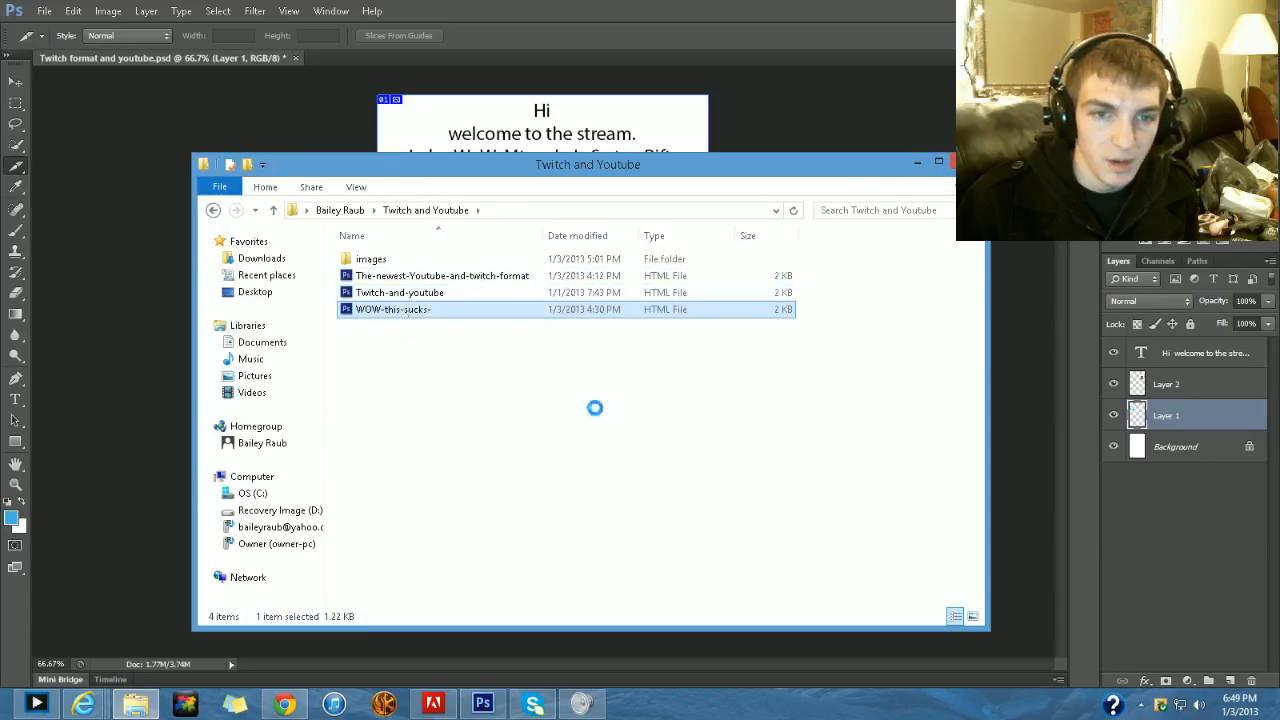
left_click(369, 350)
right_click(456, 309)
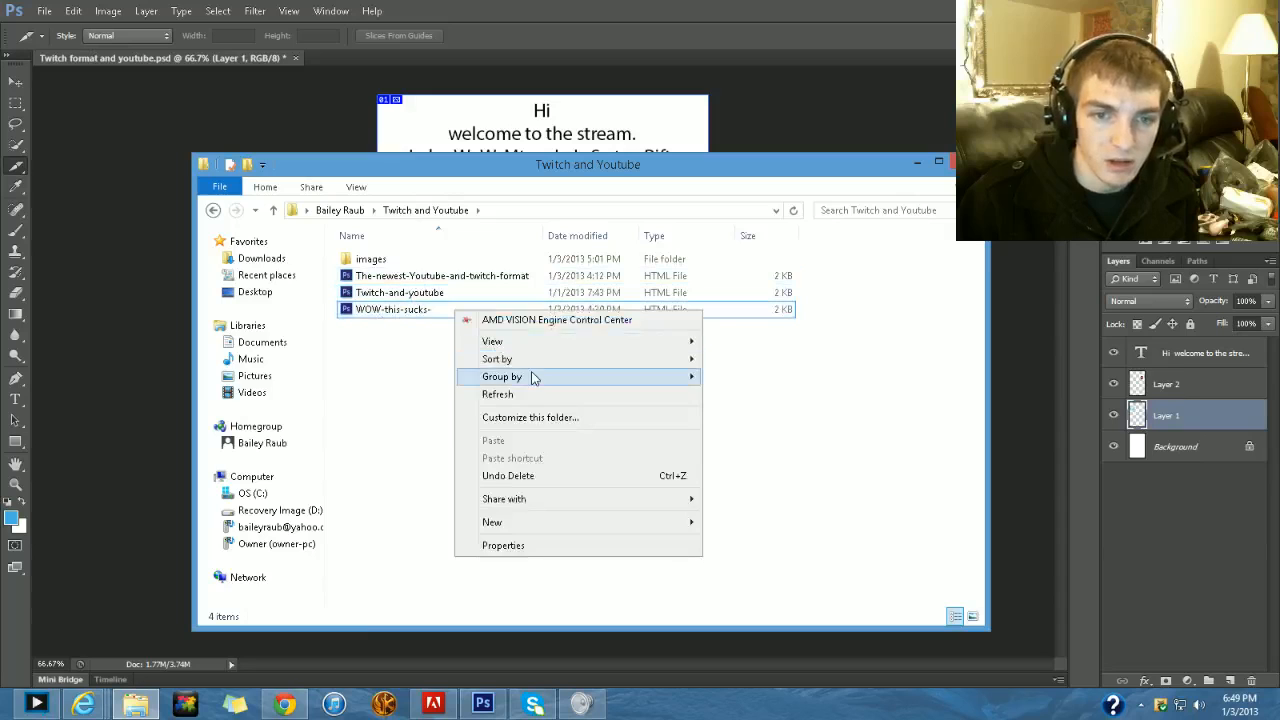
left_click(396, 331)
left_click(397, 312)
right_click(395, 313)
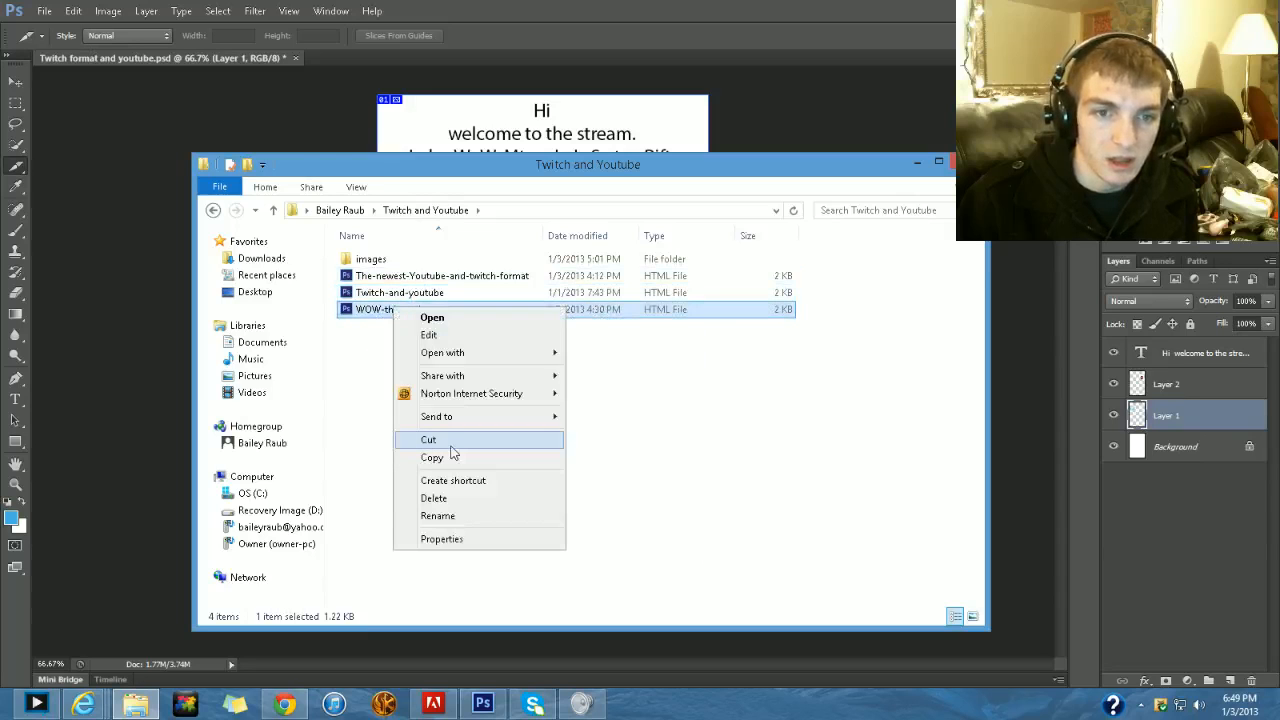
mouse_move(531, 365)
left_click(607, 405)
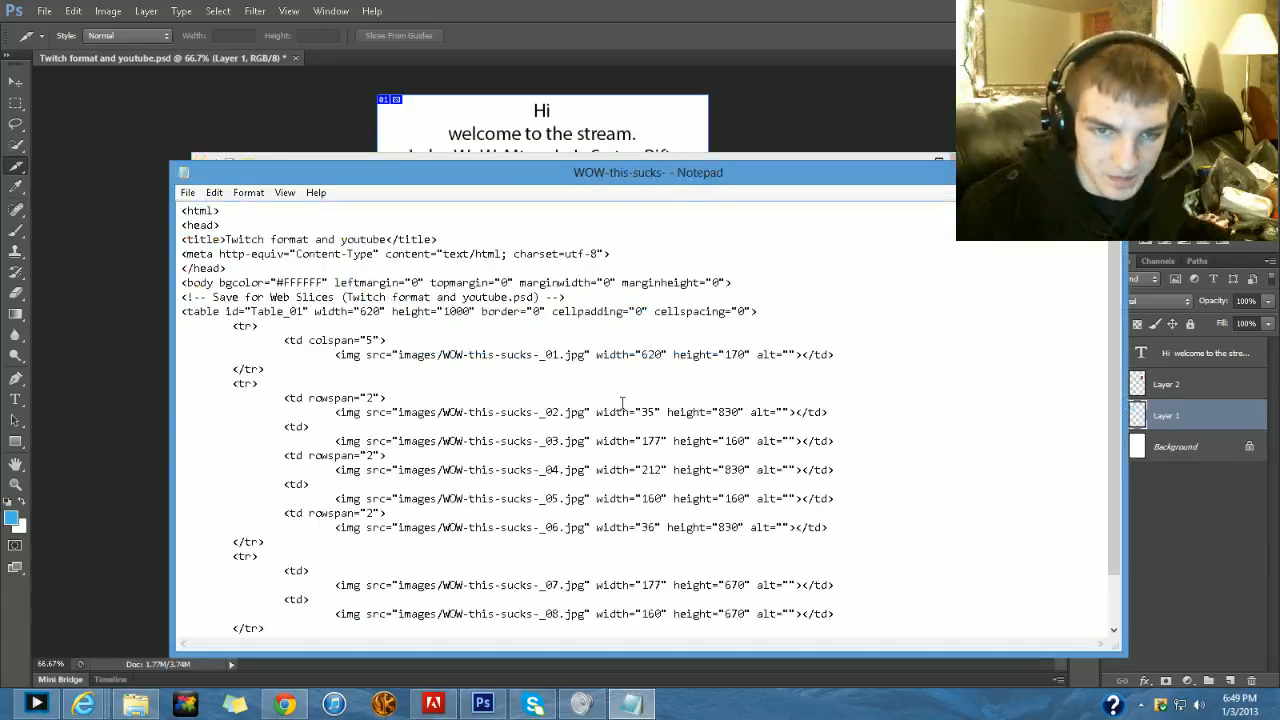
scroll(668, 372, "down", 2)
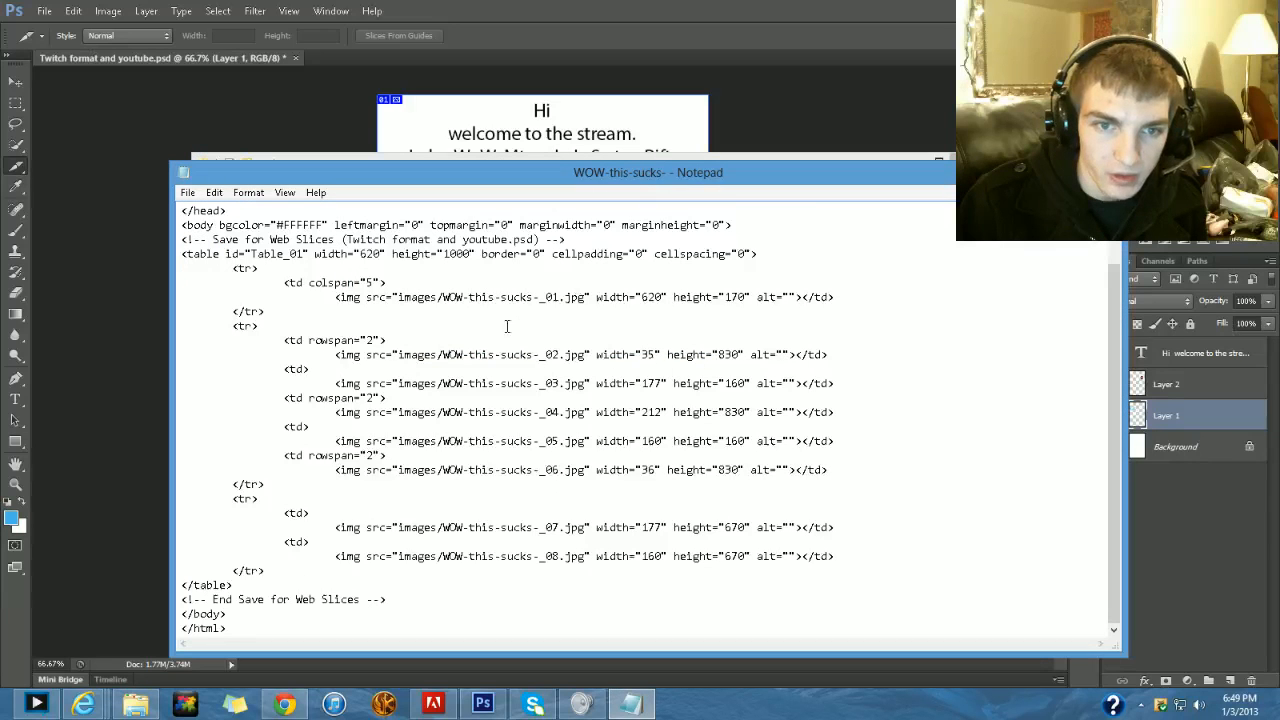
scroll(281, 307, "up", 2)
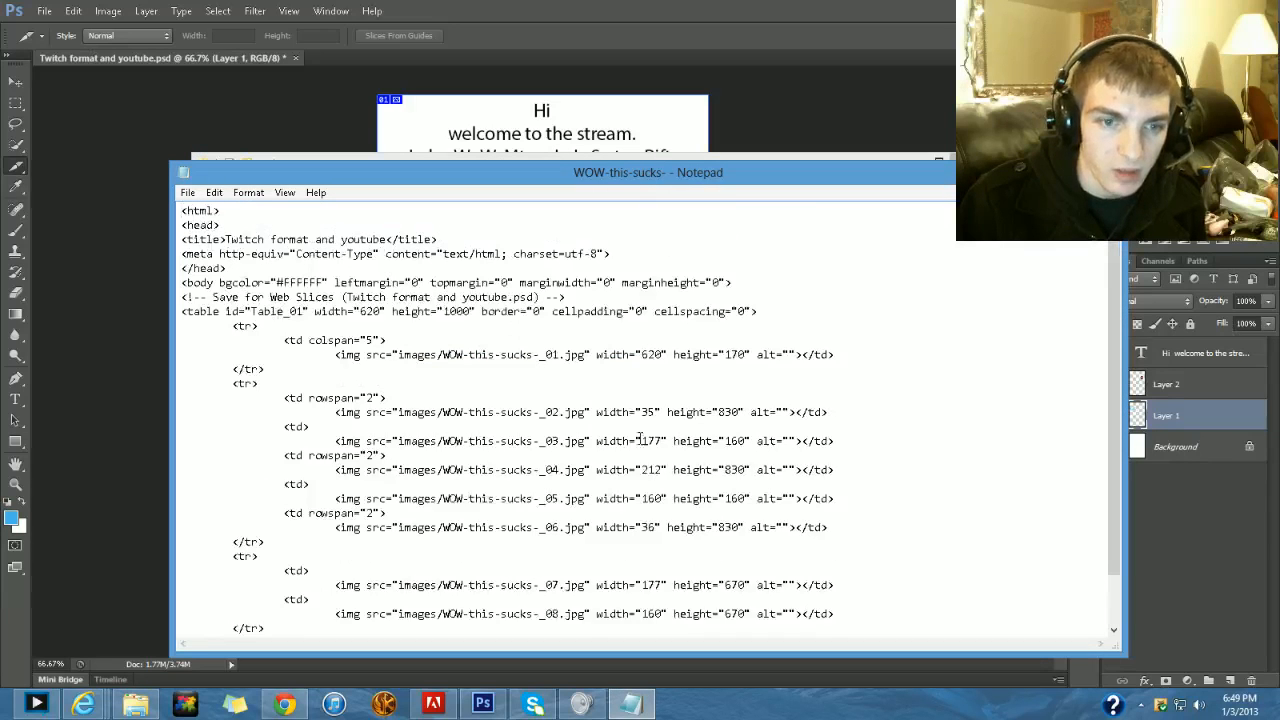
scroll(640, 440, "down", 2)
- Switch to Internet Explorer, view the Twitter profile and the YouTube favorites playlist, and load the Twitch channel page in the playlist's tab
mouse_move(84, 704)
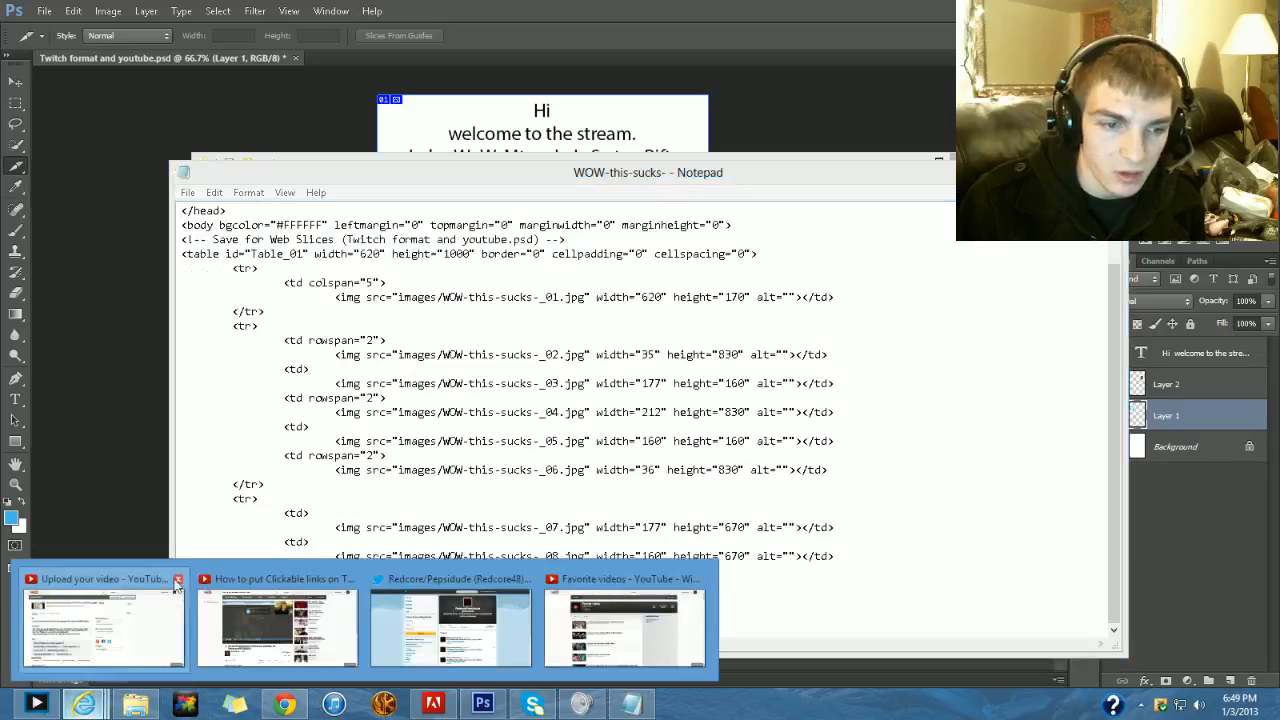
left_click(458, 612)
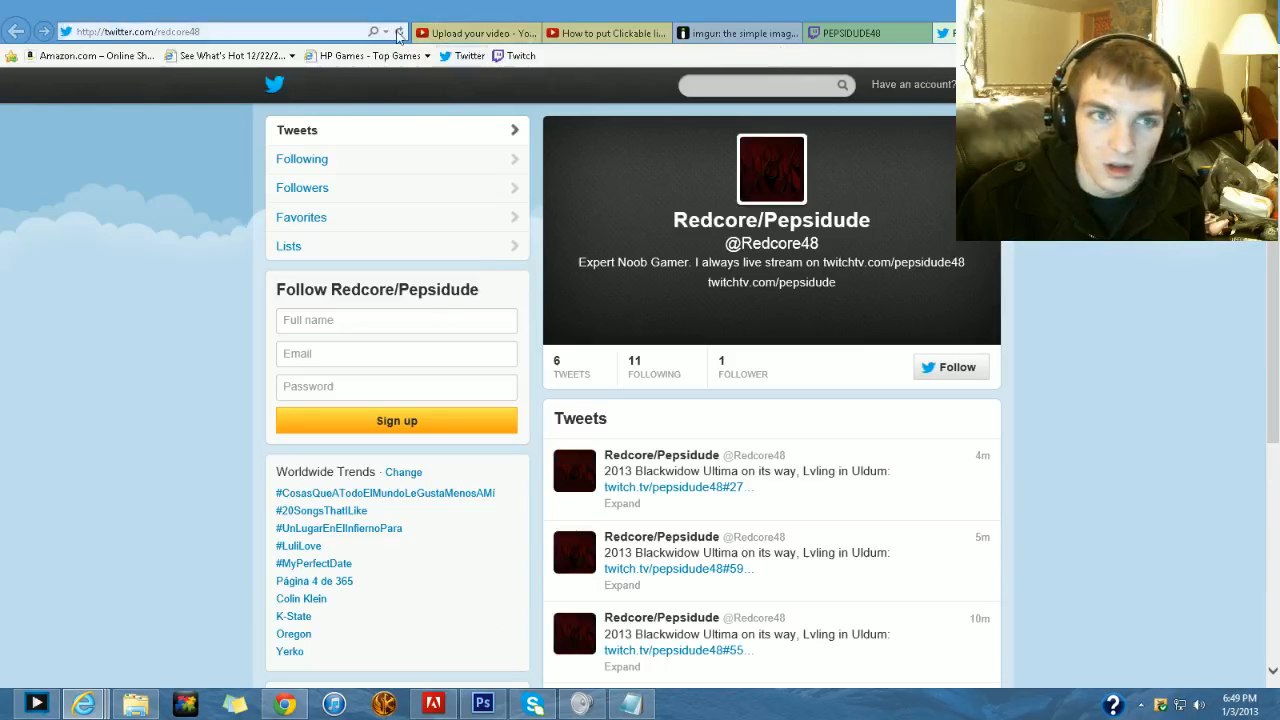
left_click(1055, 33)
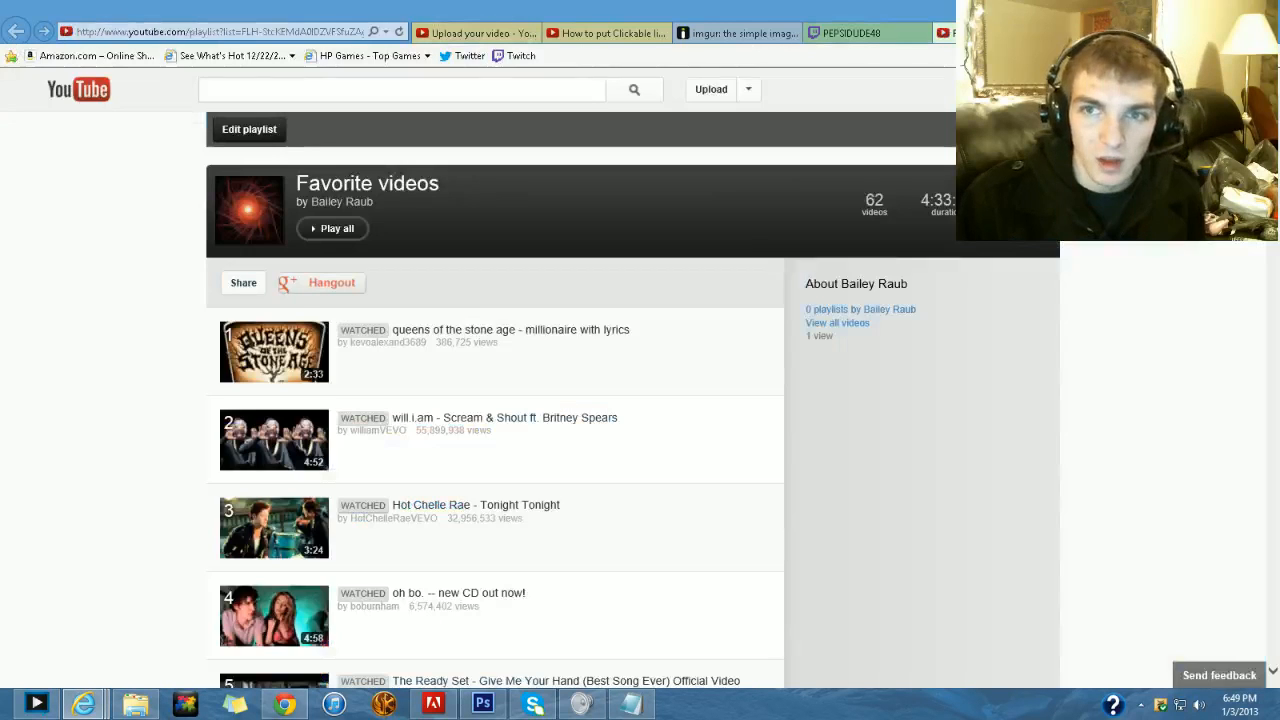
left_click(272, 33)
type("twitch.tv/")
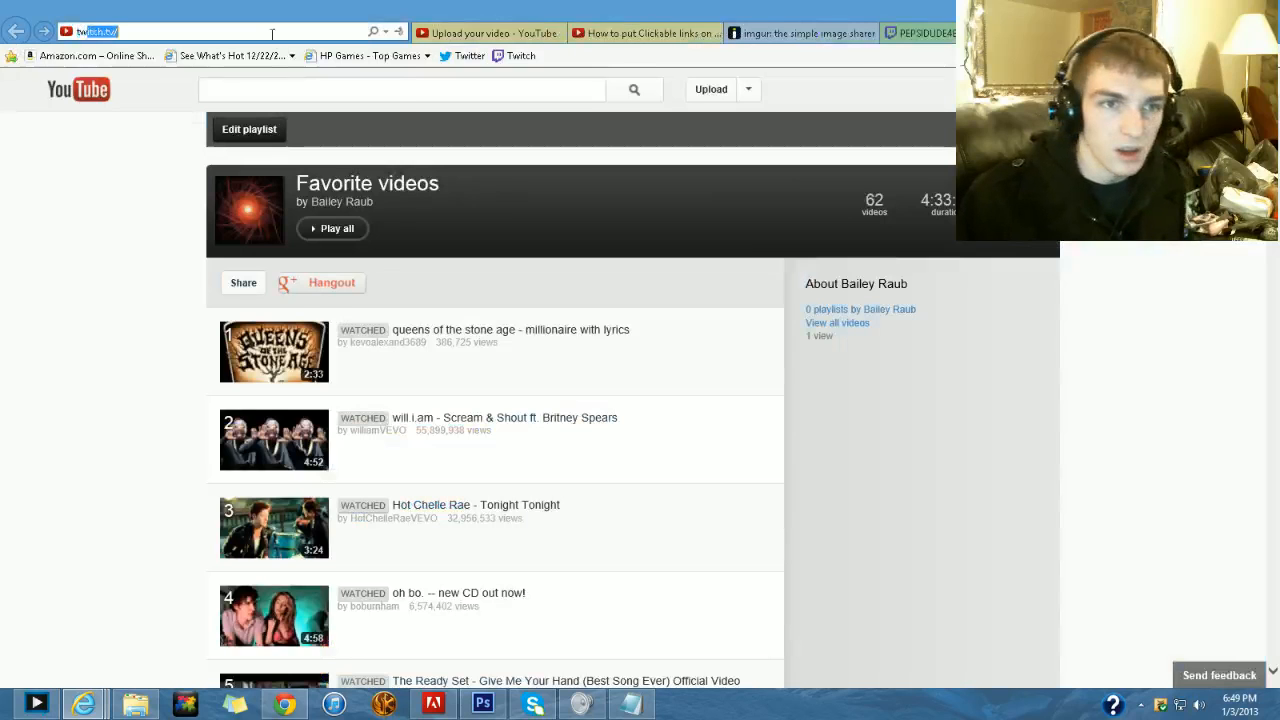
left_click(280, 65)
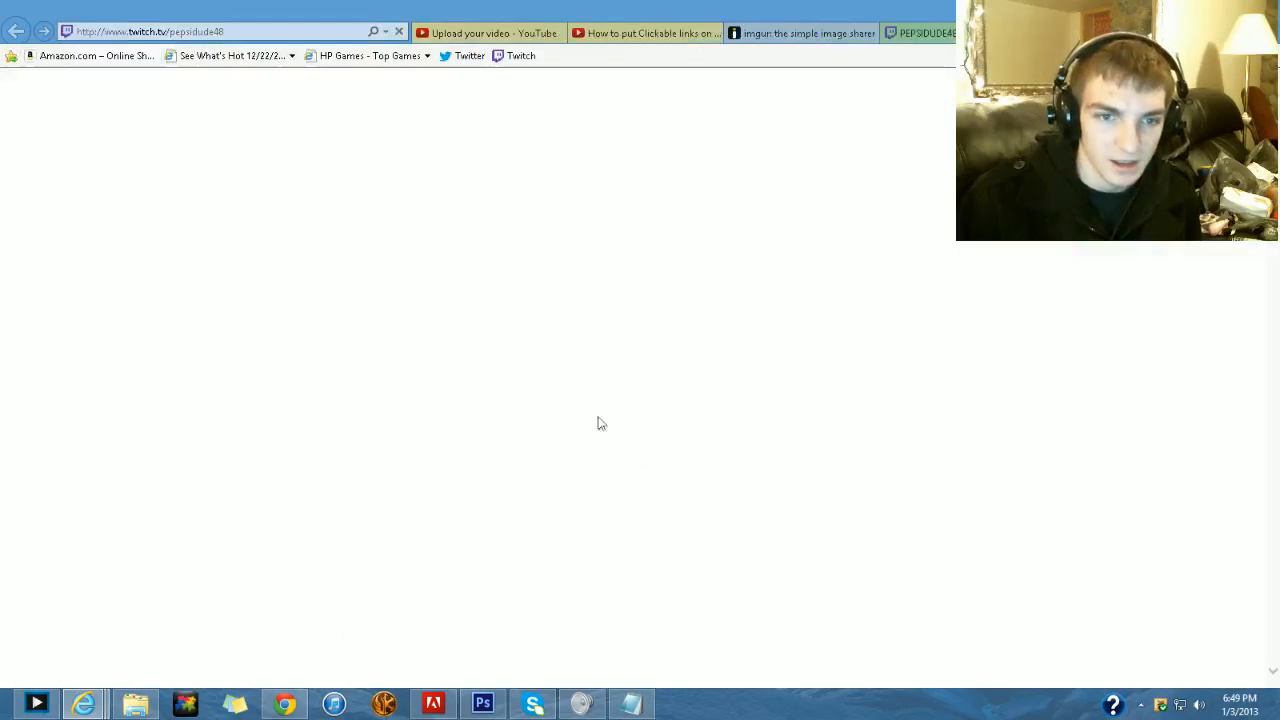
- Examine the info section of the Twitch channel page with its Twitter and YouTube images, comparing it with the sliced Photoshop layout
scroll(20, 309, "down", 3)
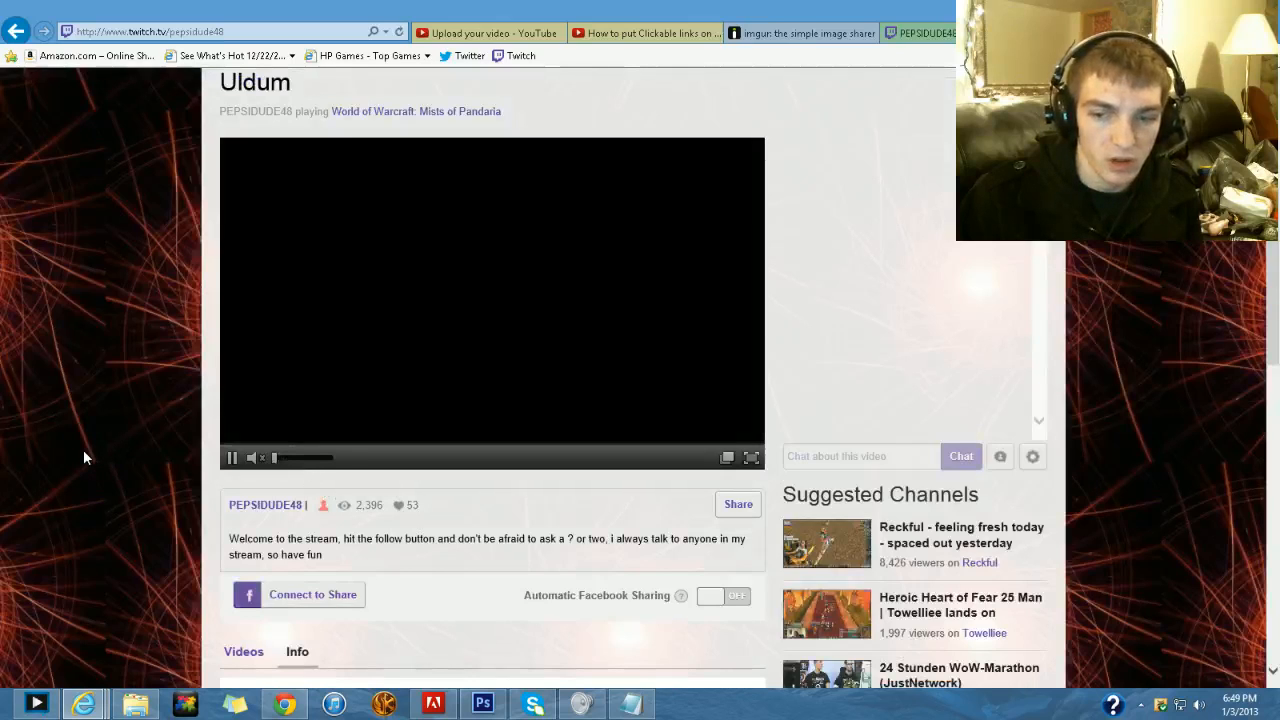
scroll(51, 449, "down", 6)
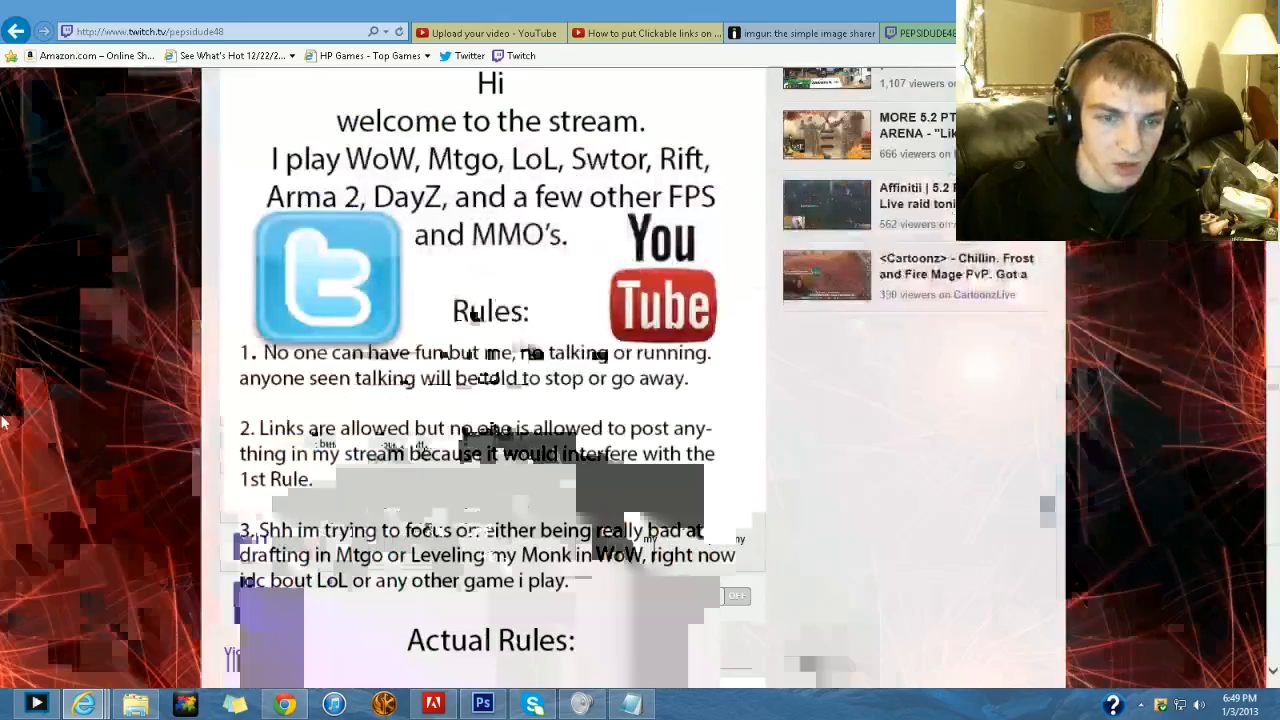
scroll(471, 297, "down", 3)
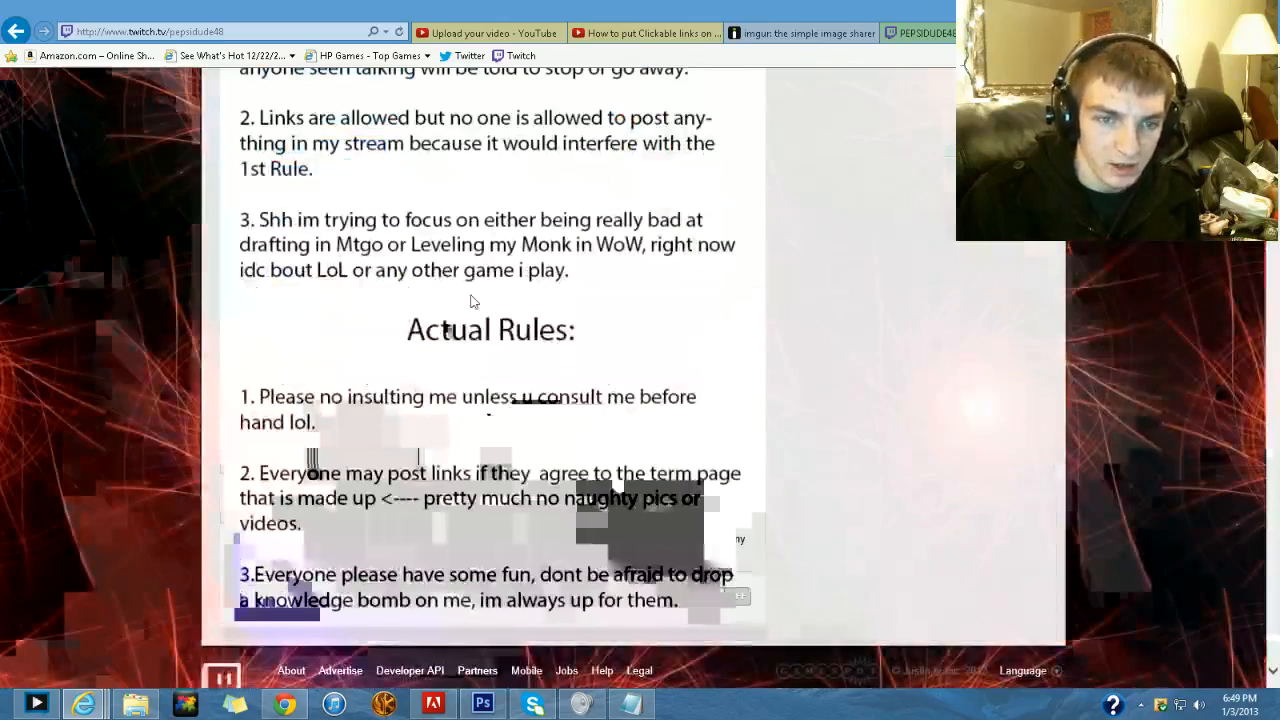
scroll(493, 350, "up", 3)
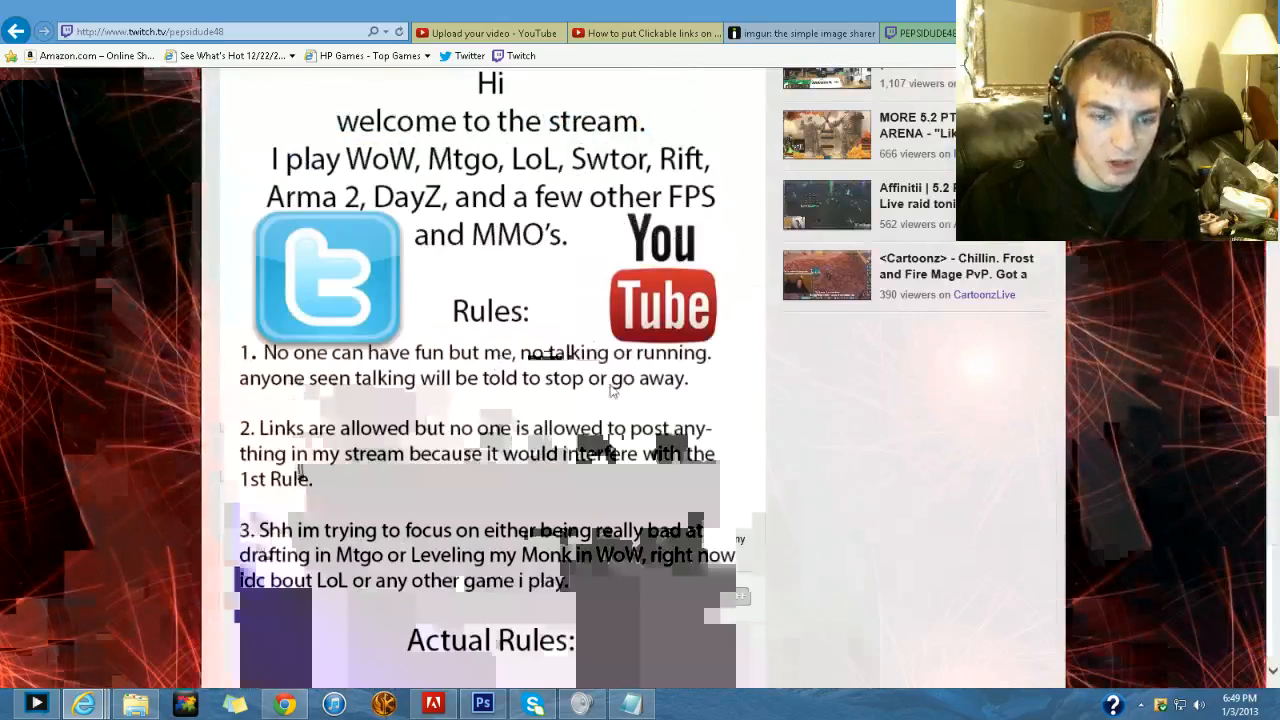
left_click(483, 704)
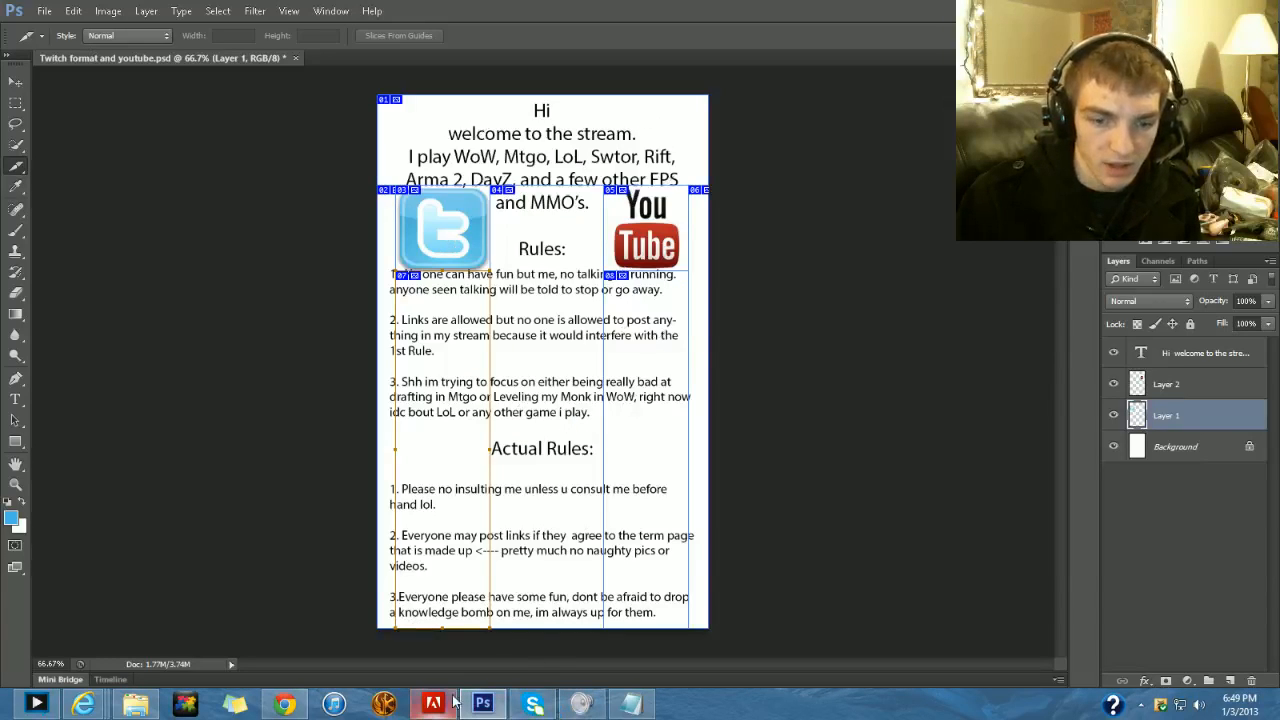
left_click(84, 702)
left_click(472, 630)
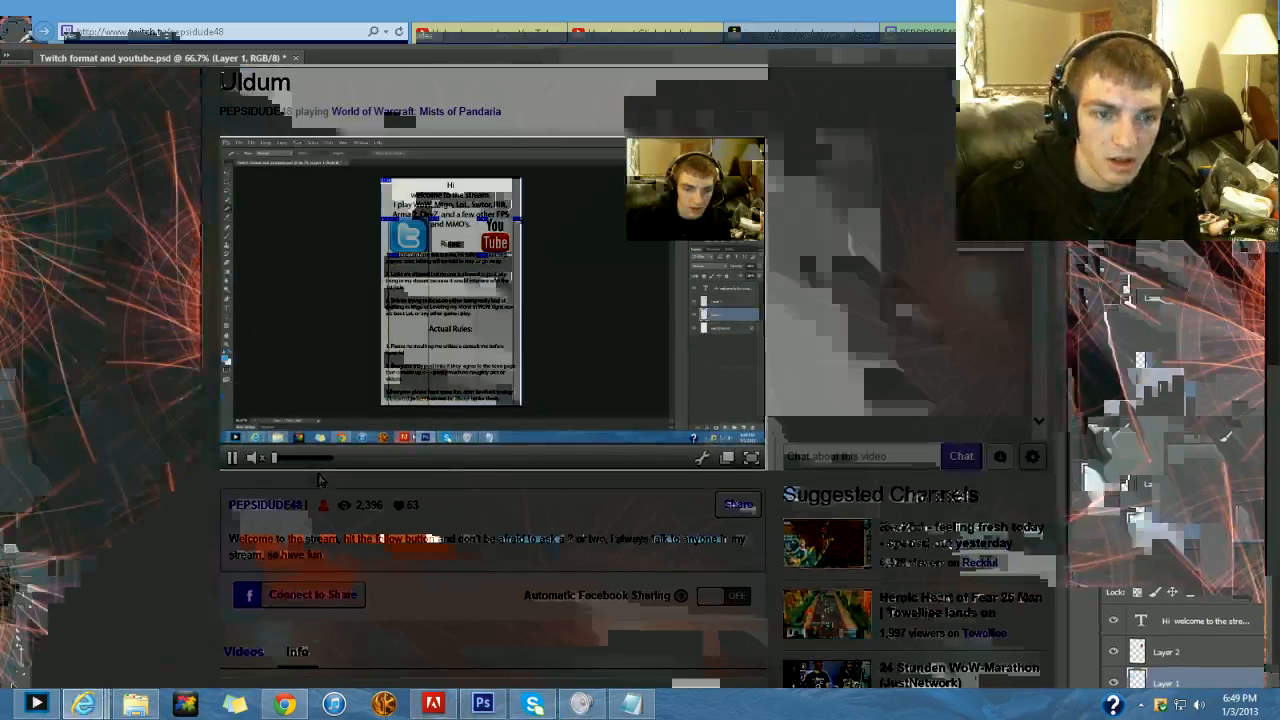
scroll(503, 519, "down", 3)
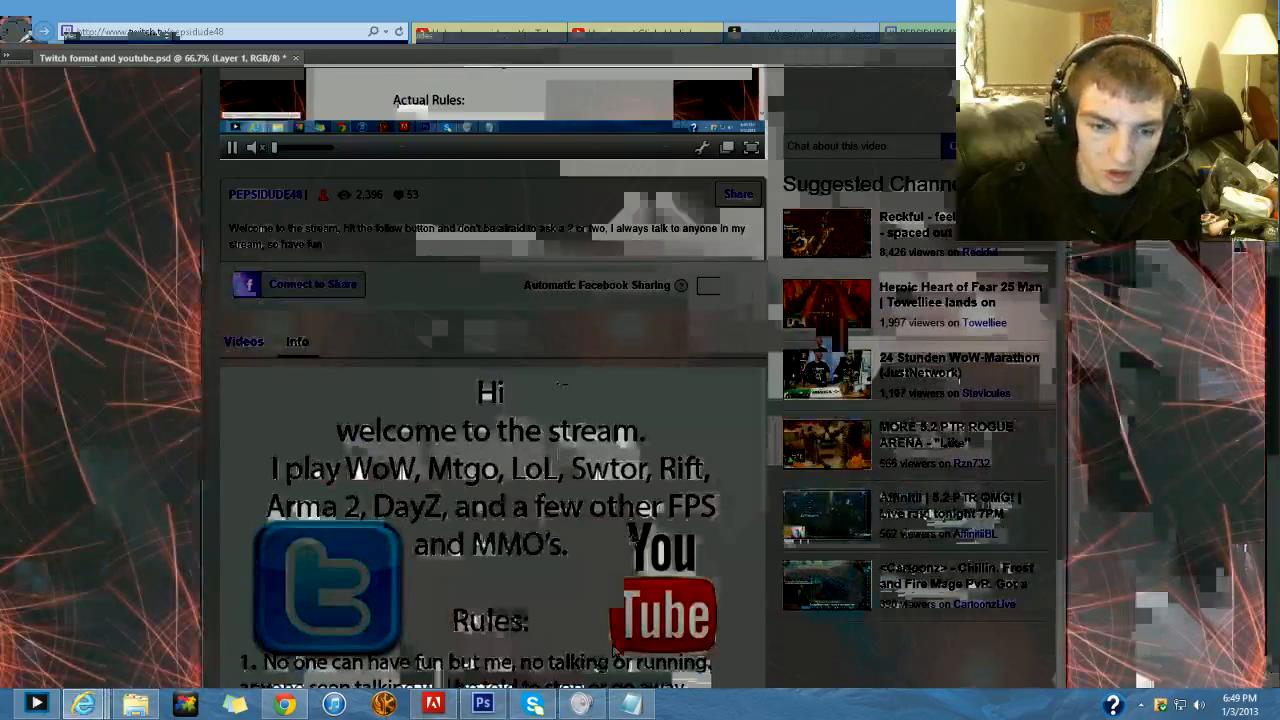
- Go to the imgur home page and start an image upload from the computer
left_click(788, 34)
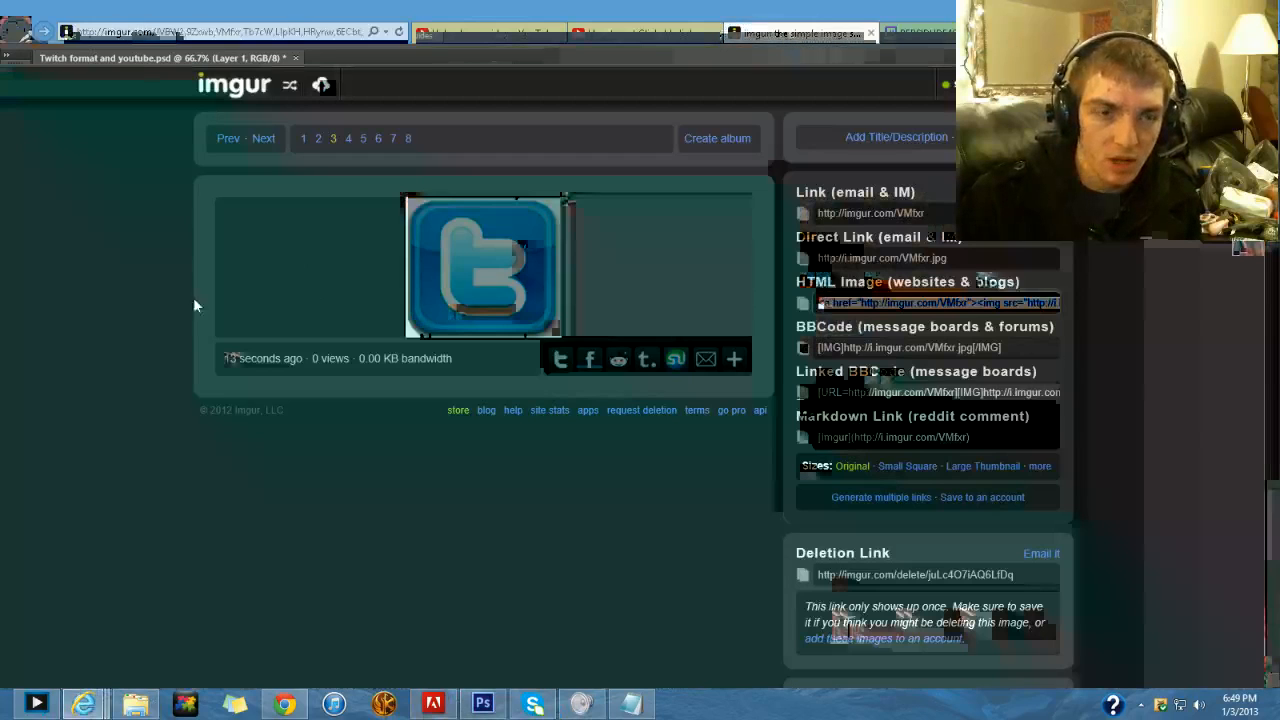
left_click(213, 84)
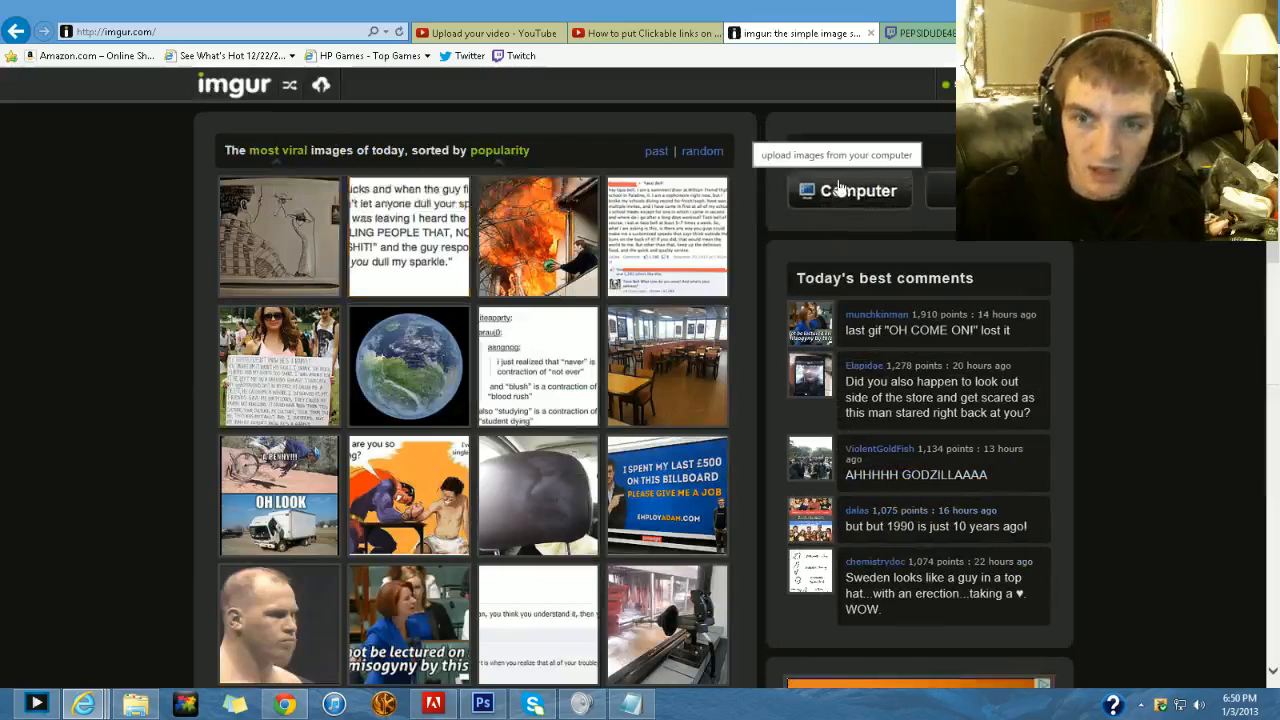
left_click(840, 190)
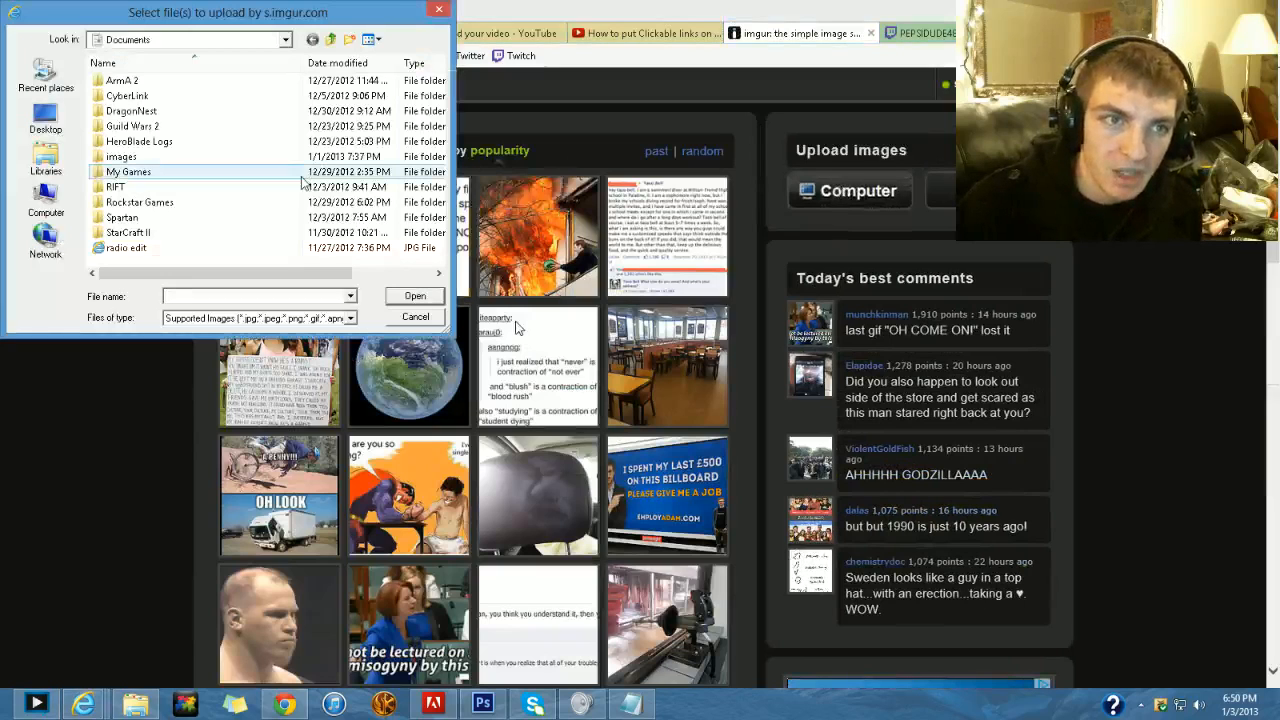
- Choose all eight slice images from the Twitch and Youtube folder's images subfolder and add them to the imgur upload queue
left_click(332, 39)
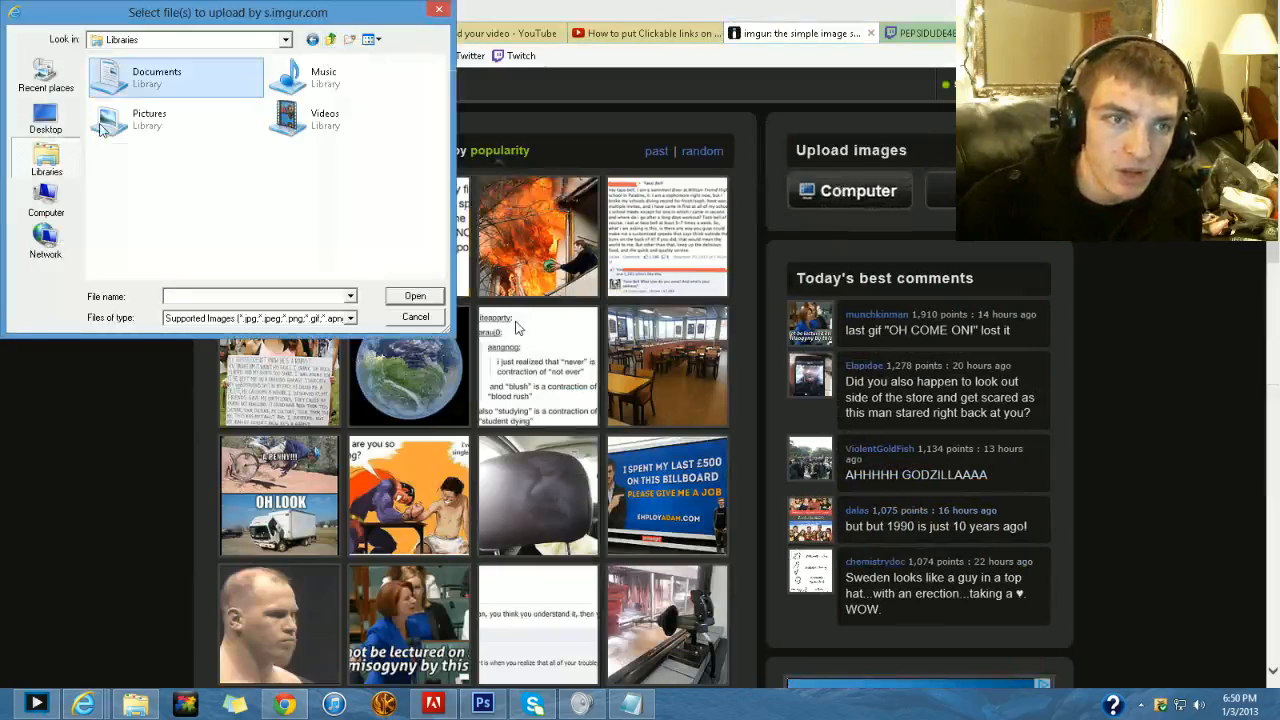
left_click(332, 39)
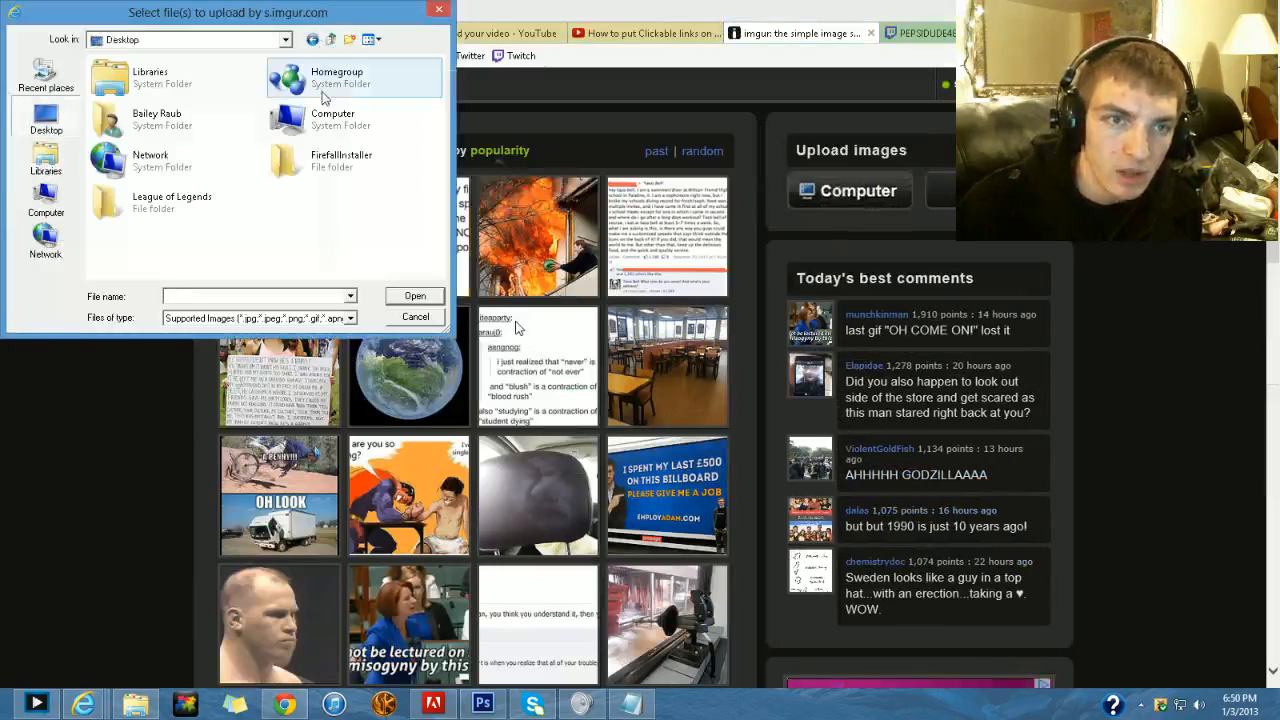
double_click(165, 120)
double_click(292, 238)
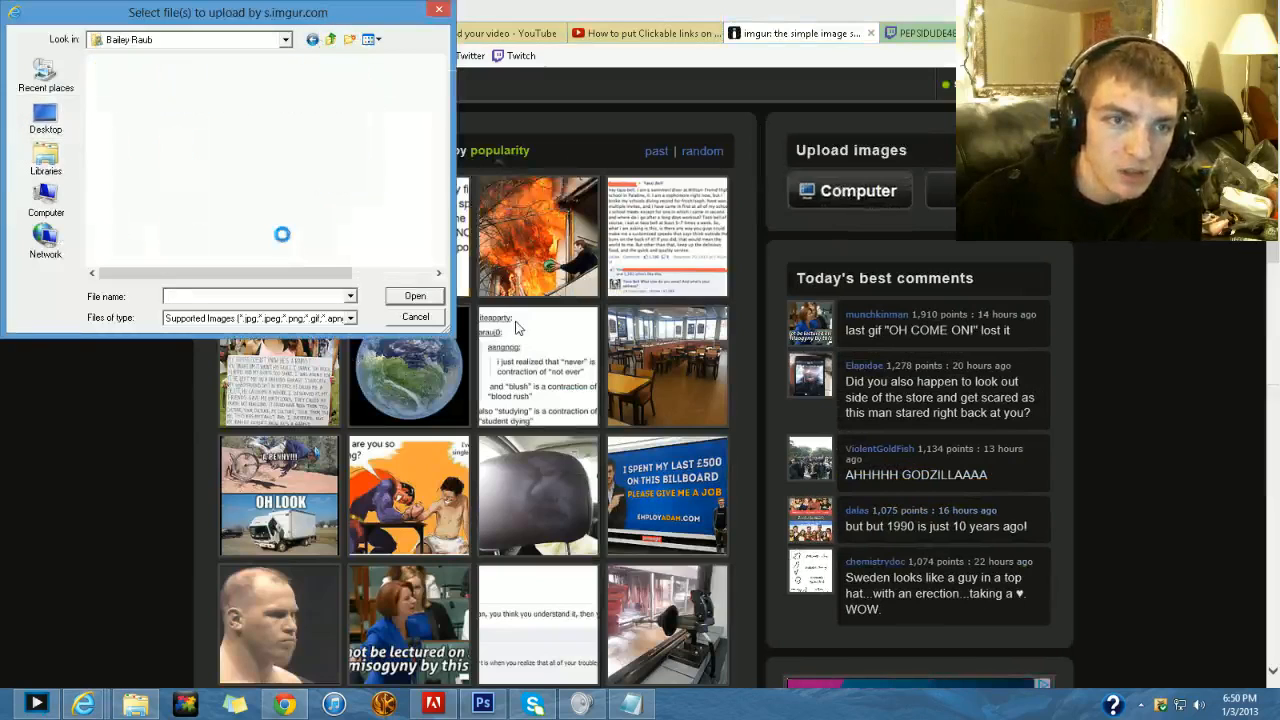
double_click(132, 82)
left_click_drag(181, 266, 160, 80)
left_click(414, 297)
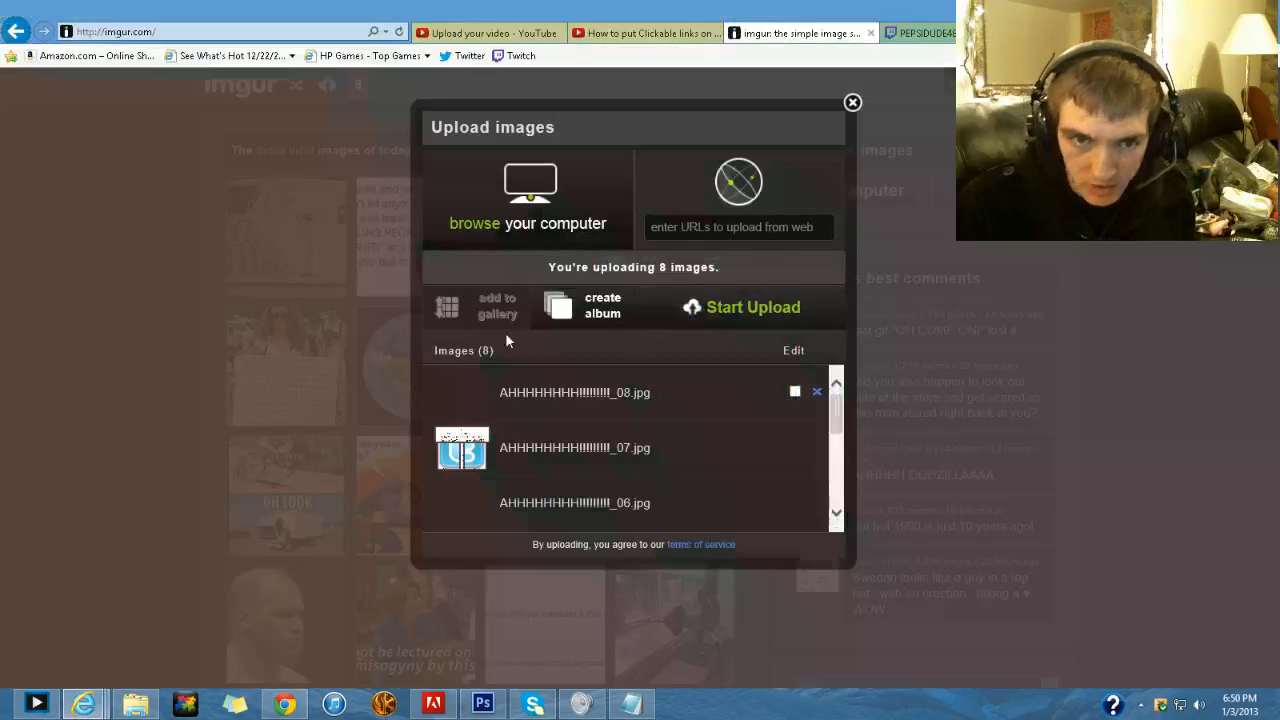
- Upload the eight queued images to imgur as an album and look over the finished album page
left_click(574, 307)
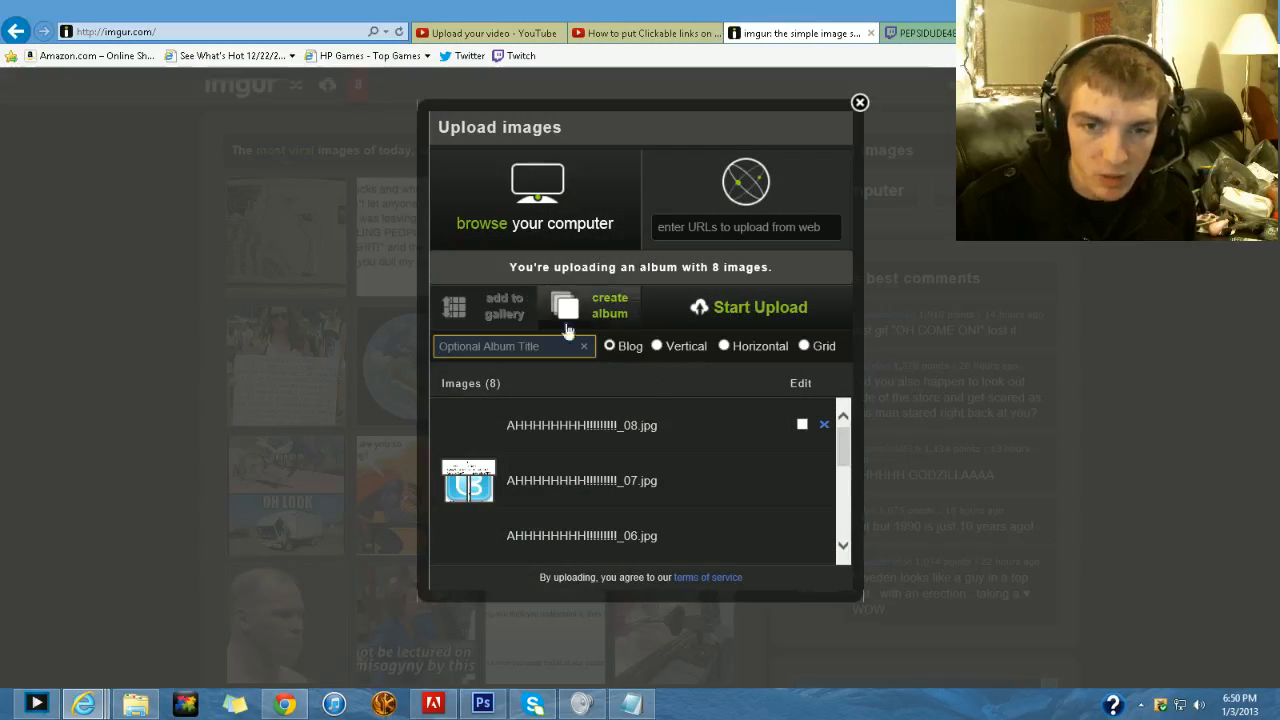
left_click(735, 305)
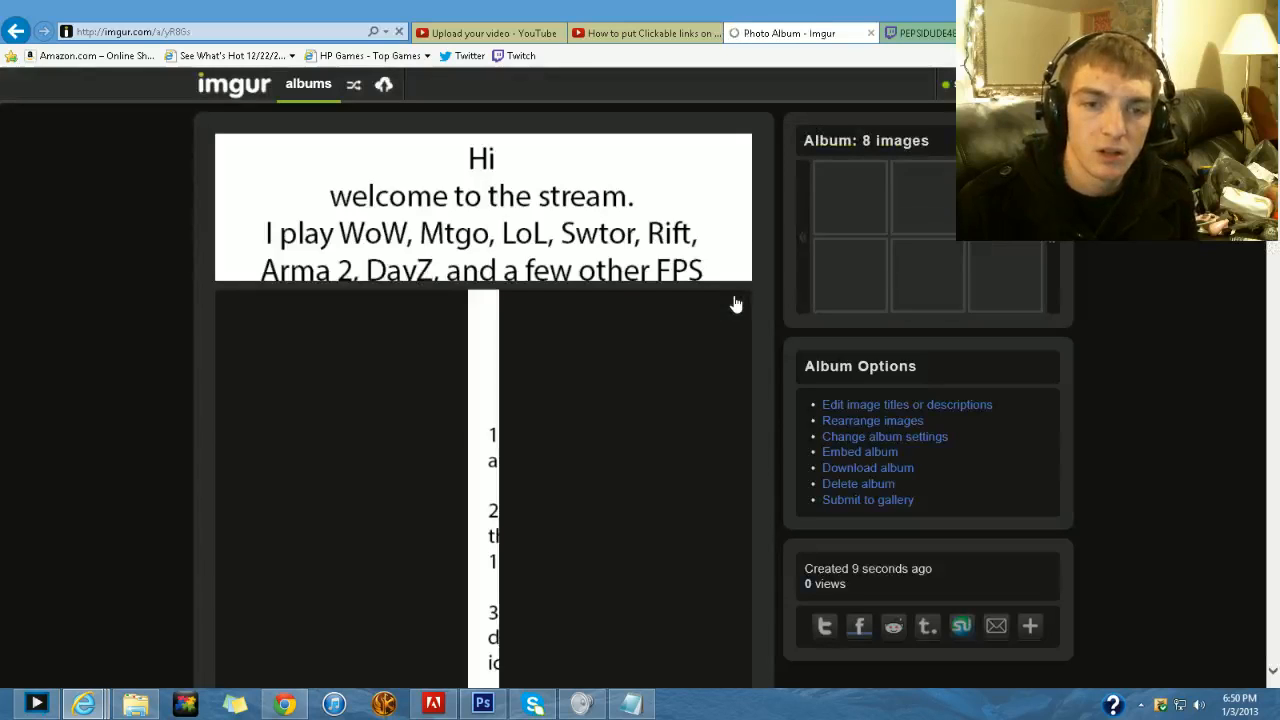
scroll(587, 276, "down", 4)
scroll(562, 257, "down", 20)
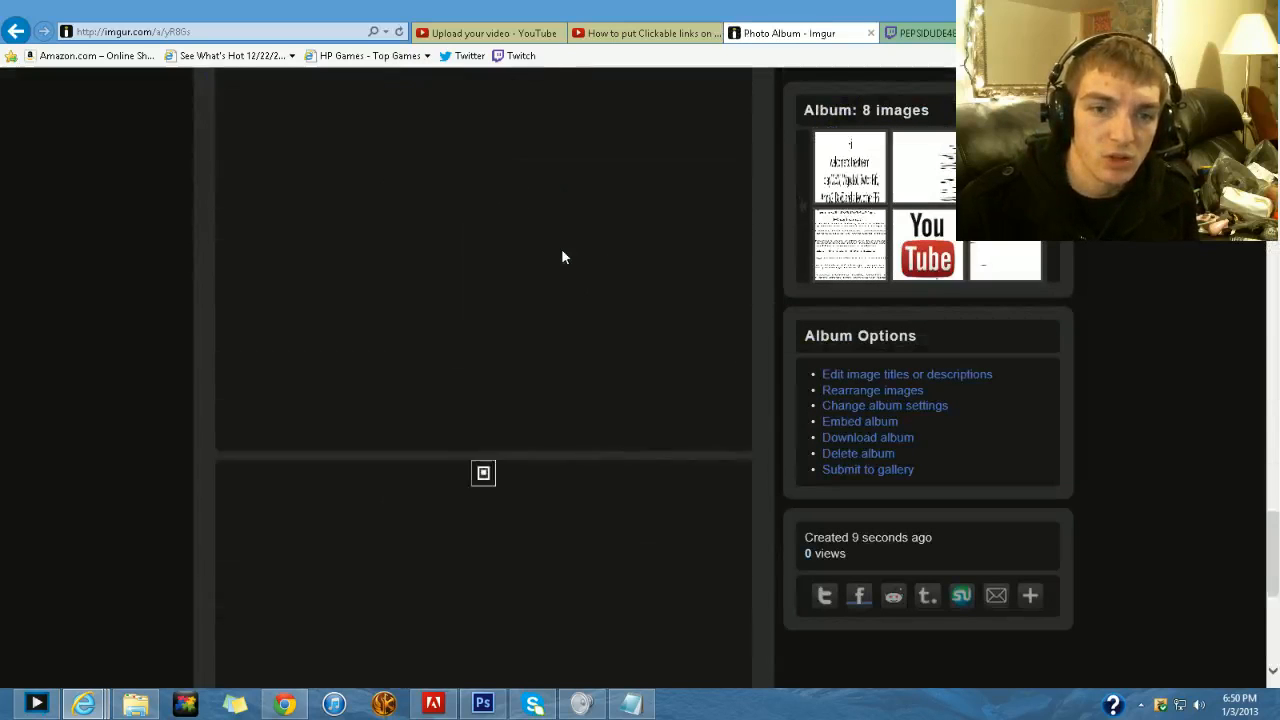
scroll(562, 257, "up", 8)
scroll(562, 257, "up", 10)
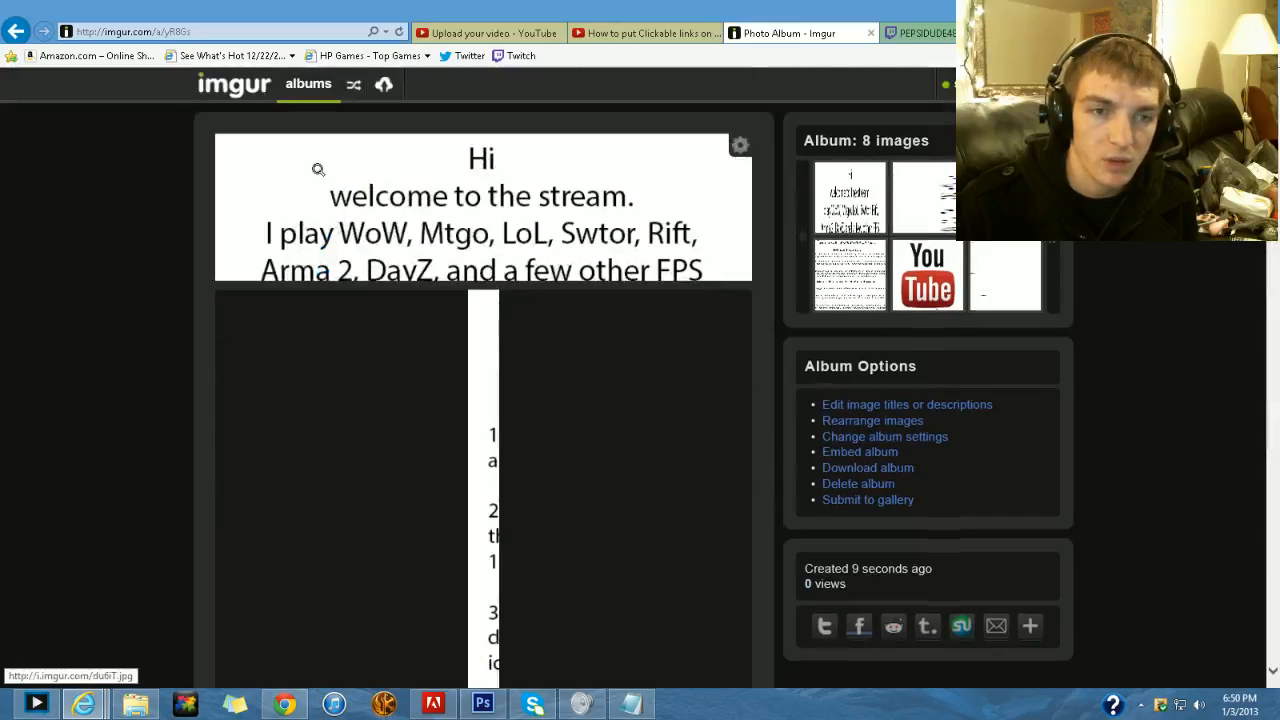
- Copy the direct image address of the album's welcome-text slice from its properties
right_click(309, 159)
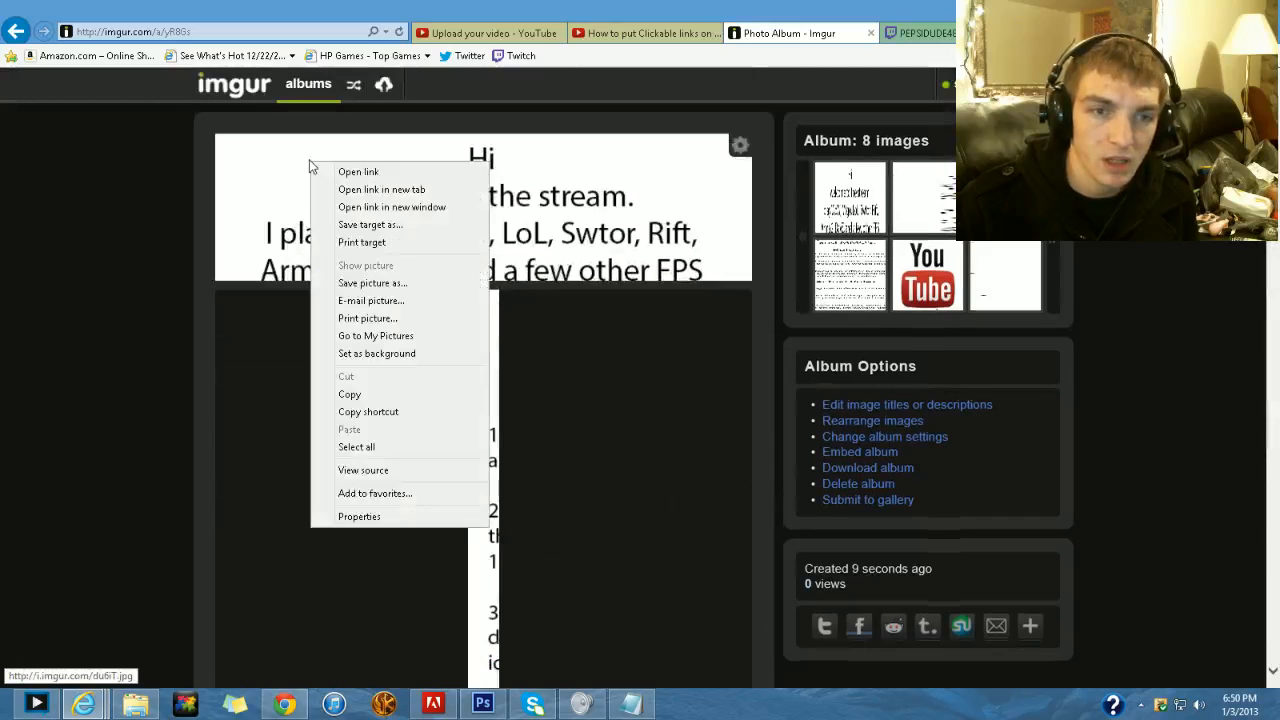
left_click(404, 518)
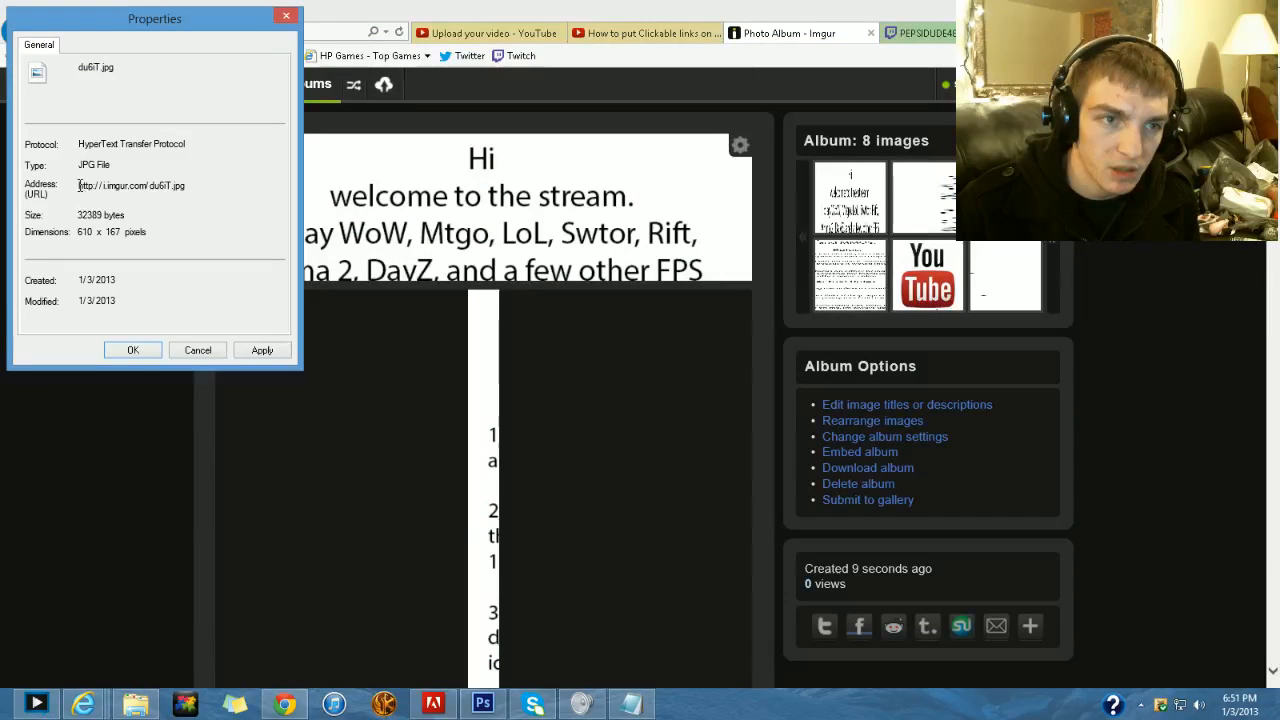
left_click_drag(79, 186, 172, 186)
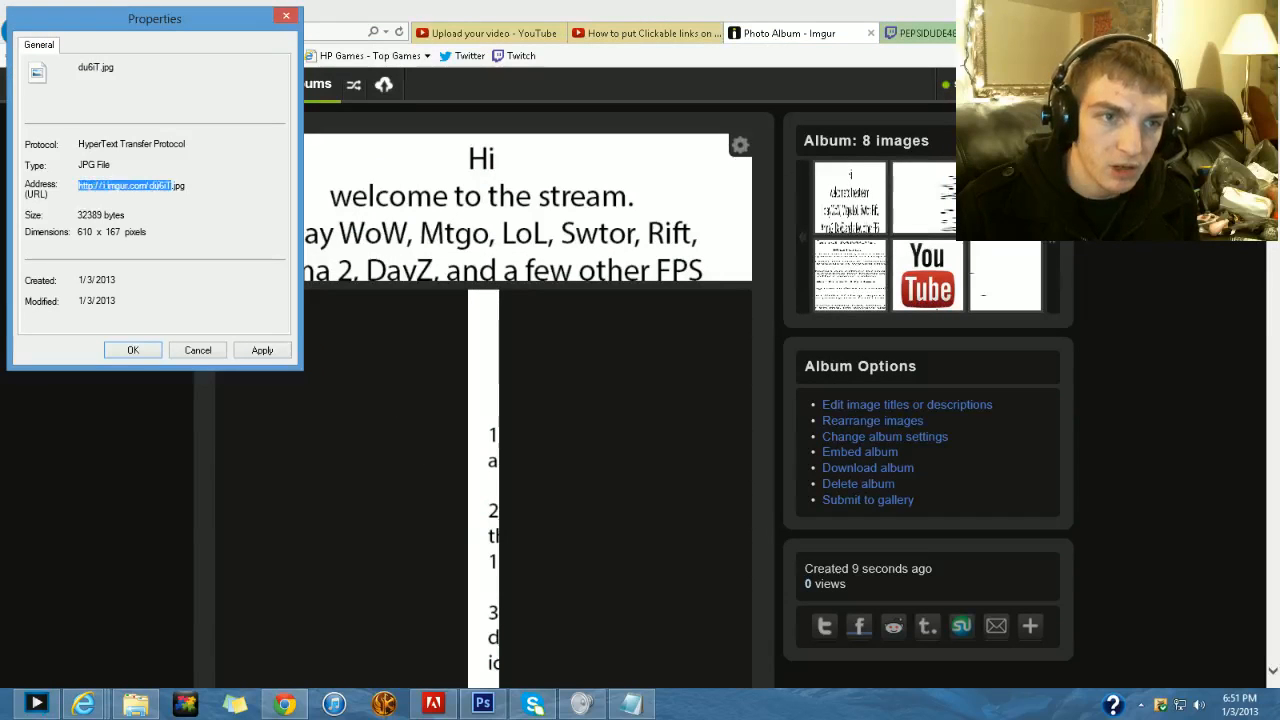
right_click(185, 199)
left_click(214, 234)
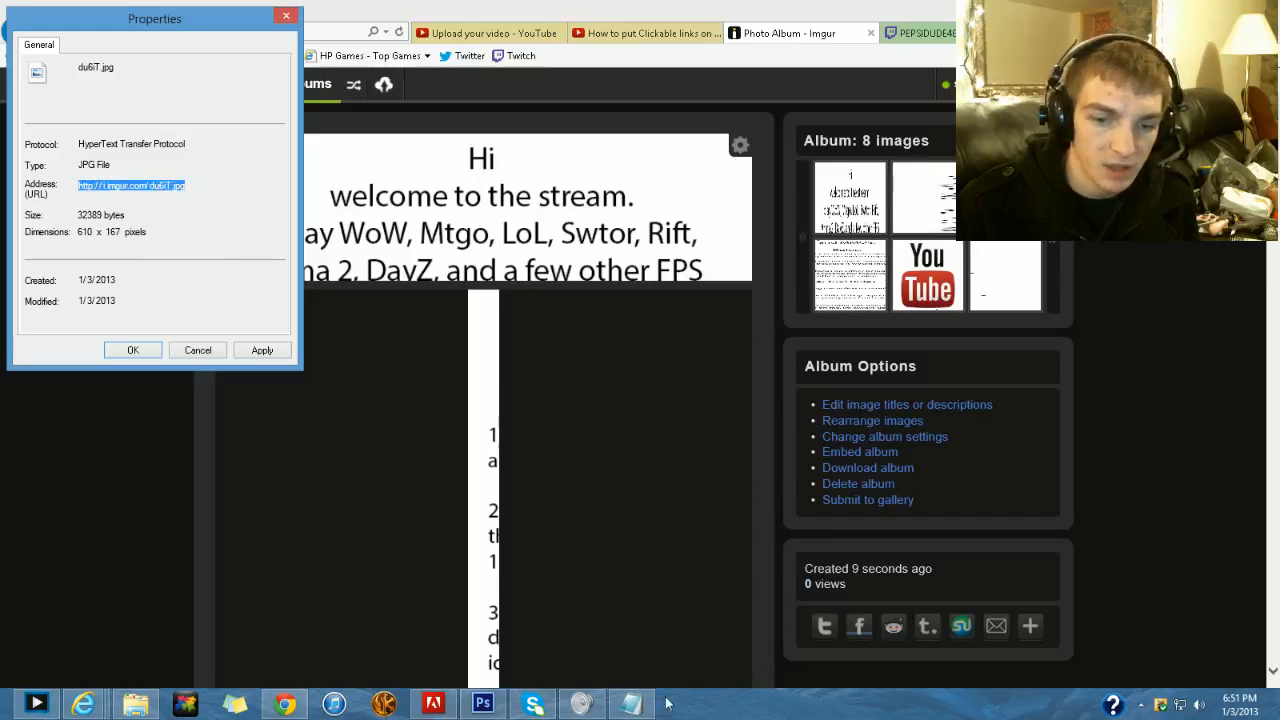
left_click(636, 704)
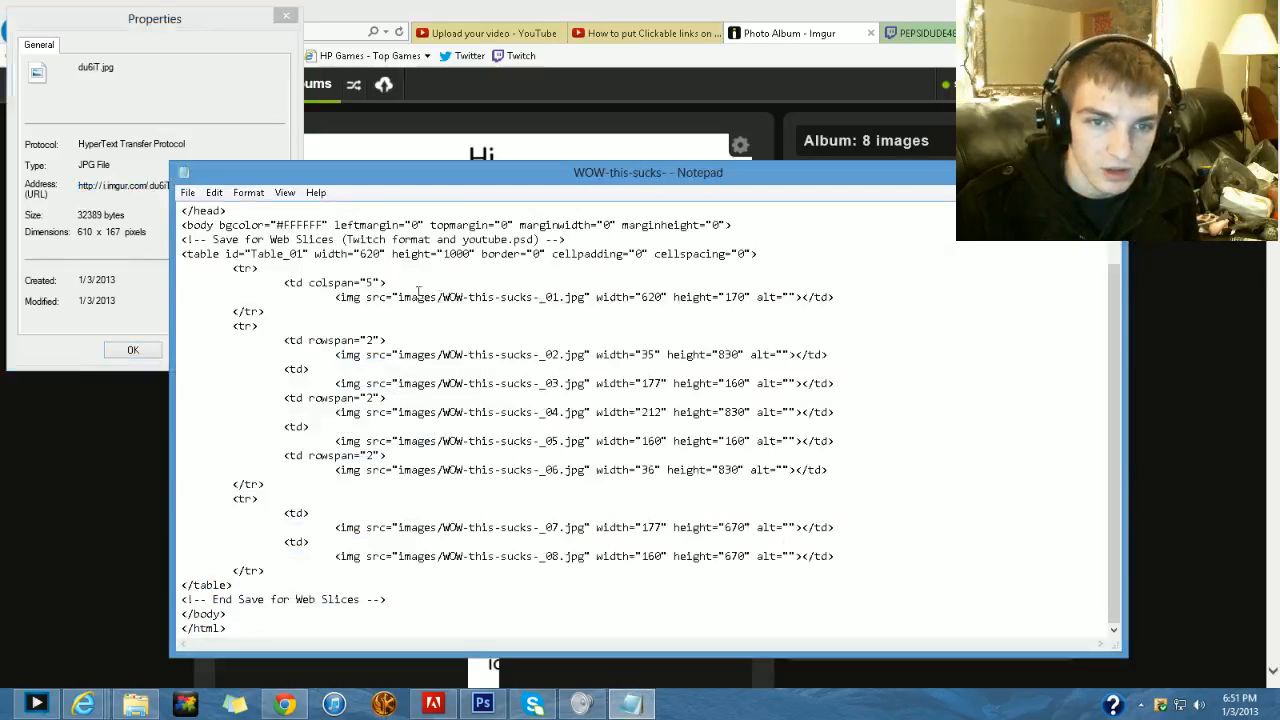
left_click_drag(406, 297, 258, 326)
left_click(410, 296)
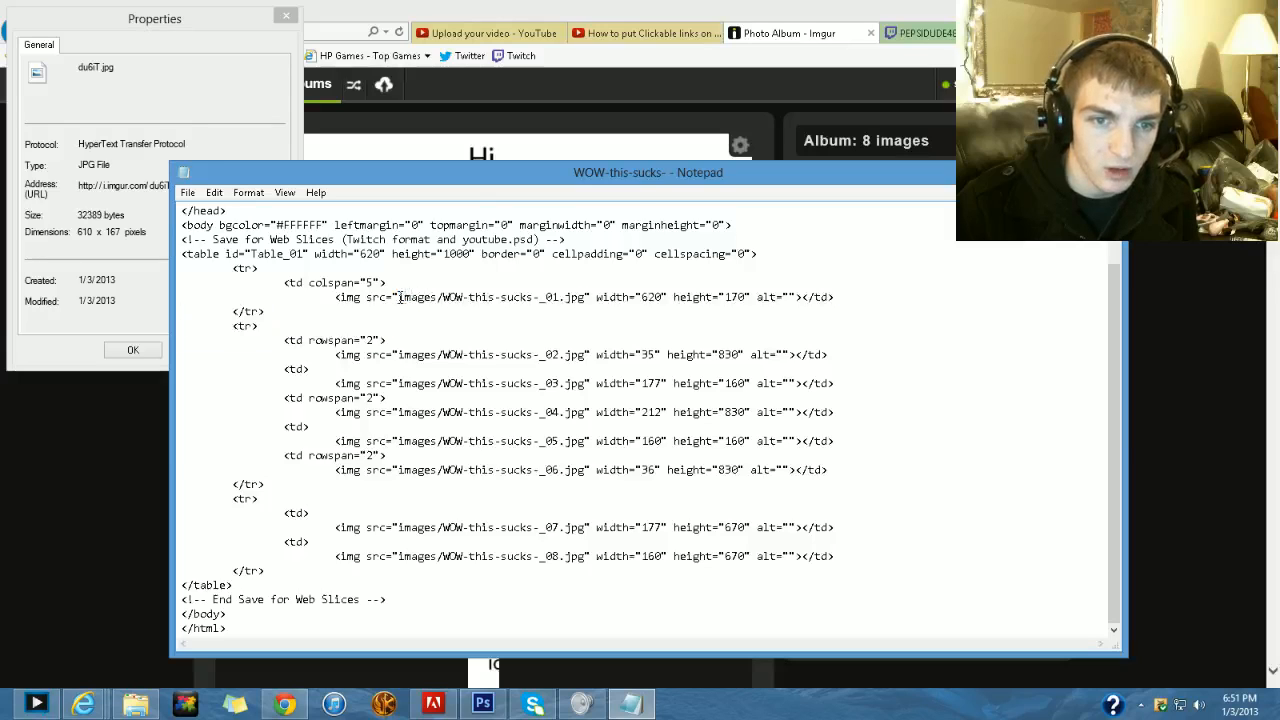
left_click_drag(399, 297, 549, 297)
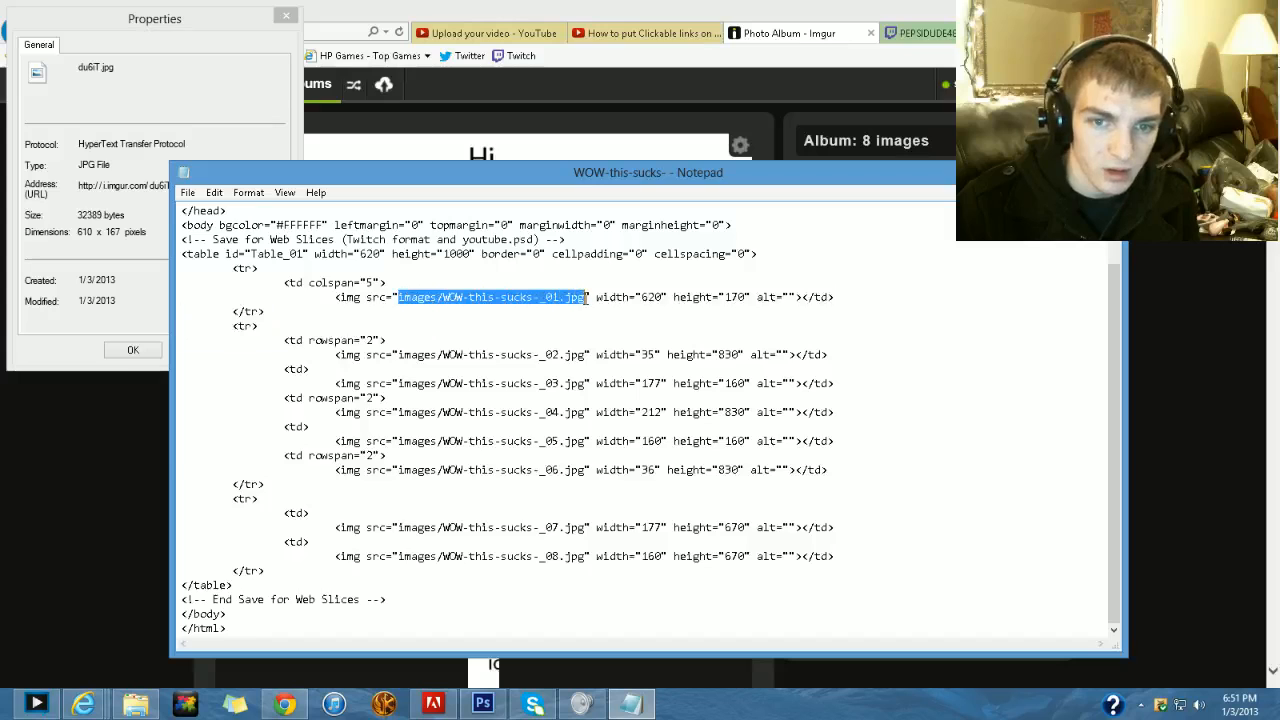
right_click(513, 303)
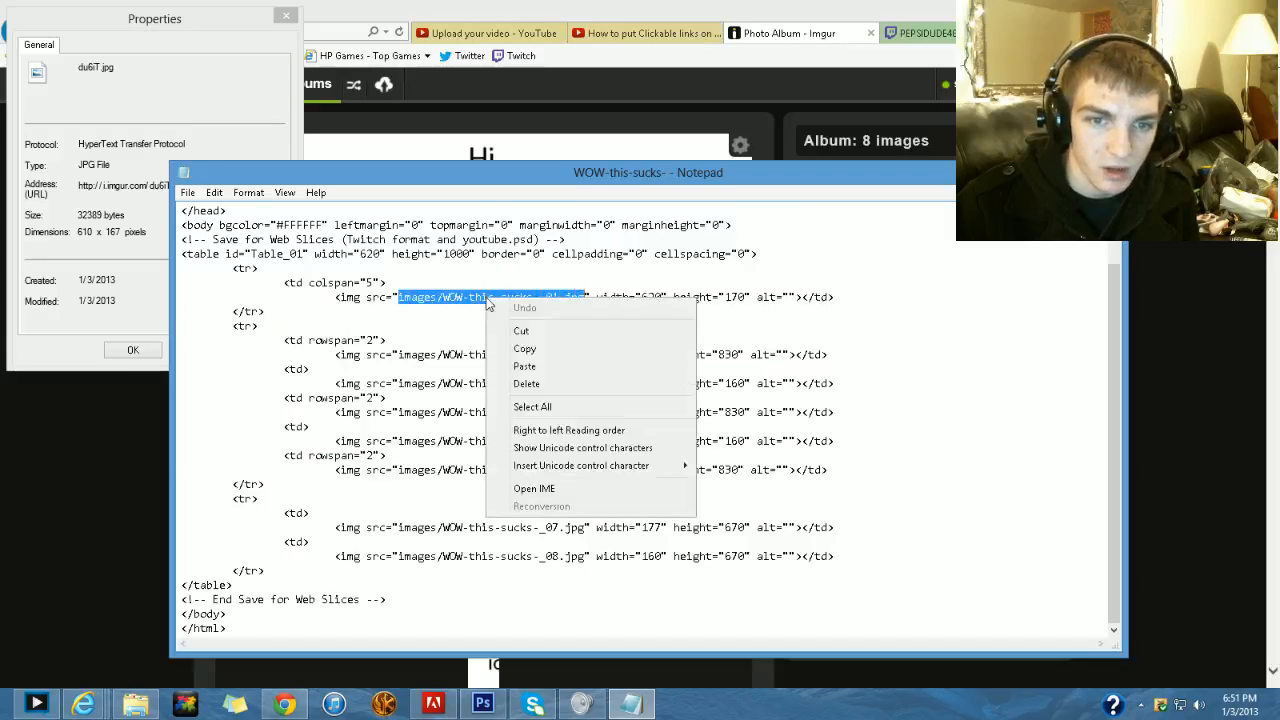
left_click(505, 366)
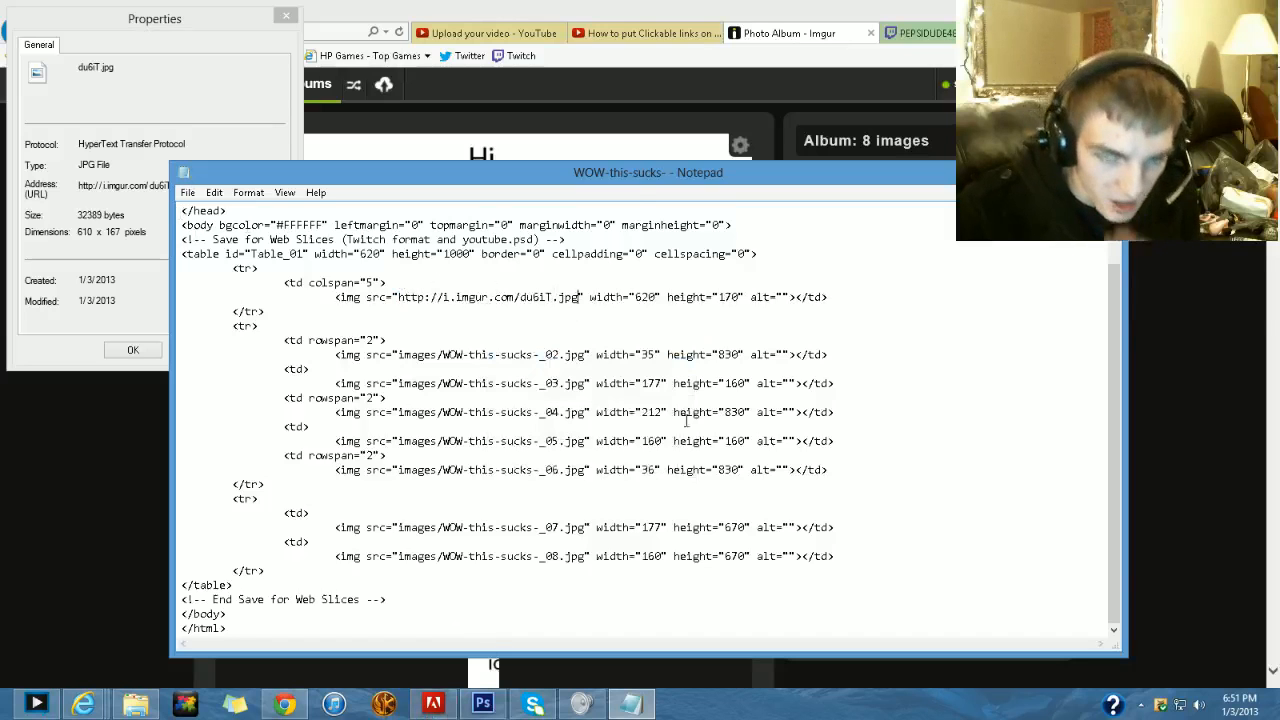
- Close the image properties and view the info section of the Twitch channel page
left_click(938, 30)
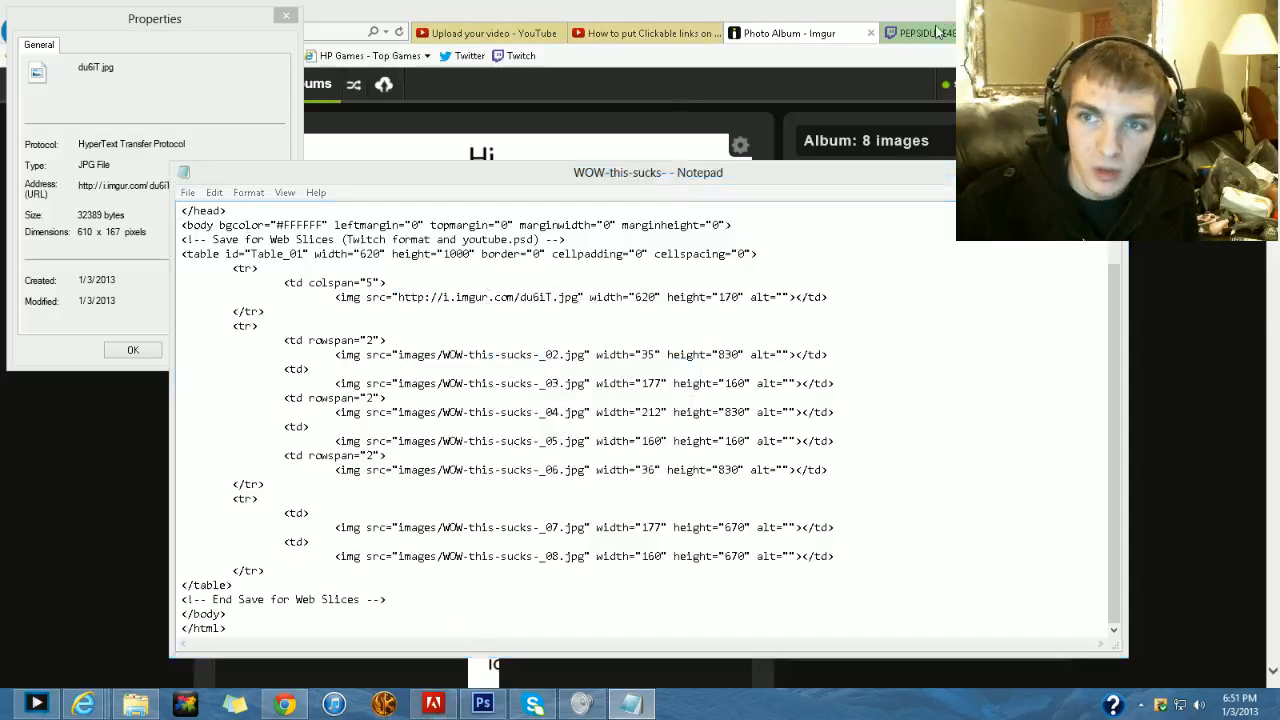
left_click(134, 351)
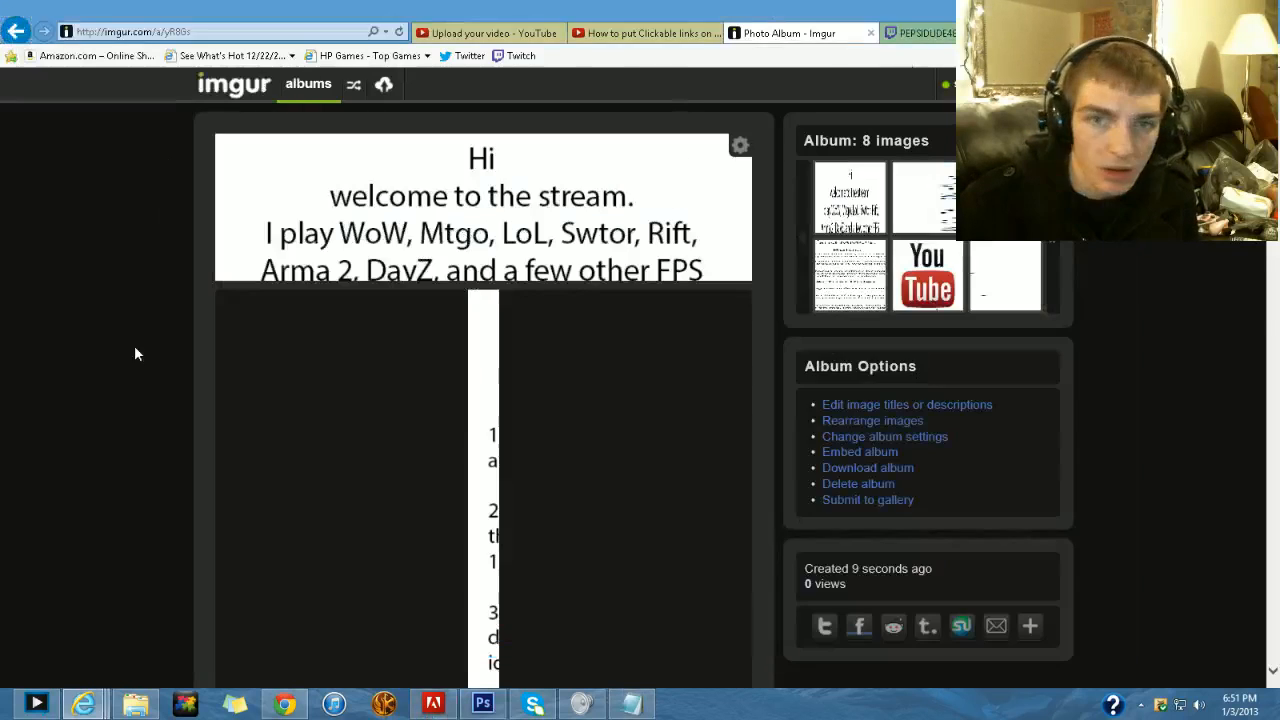
left_click(940, 33)
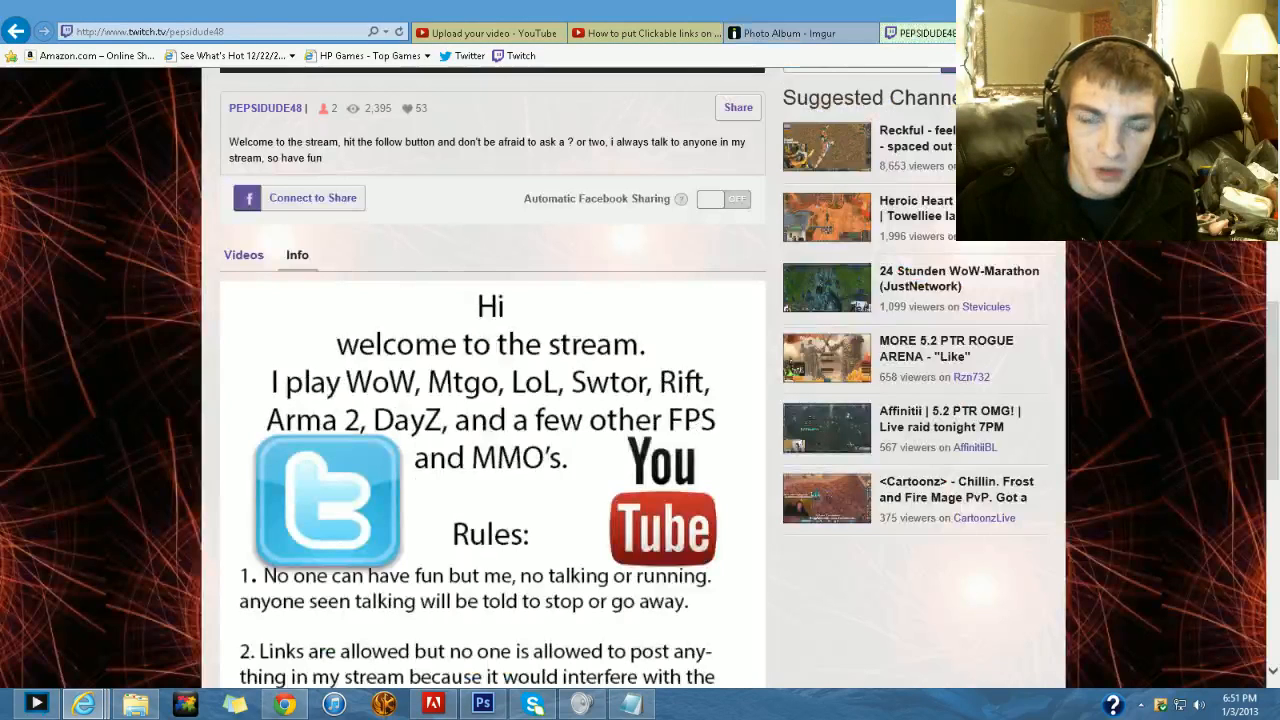
scroll(513, 313, "down", 3)
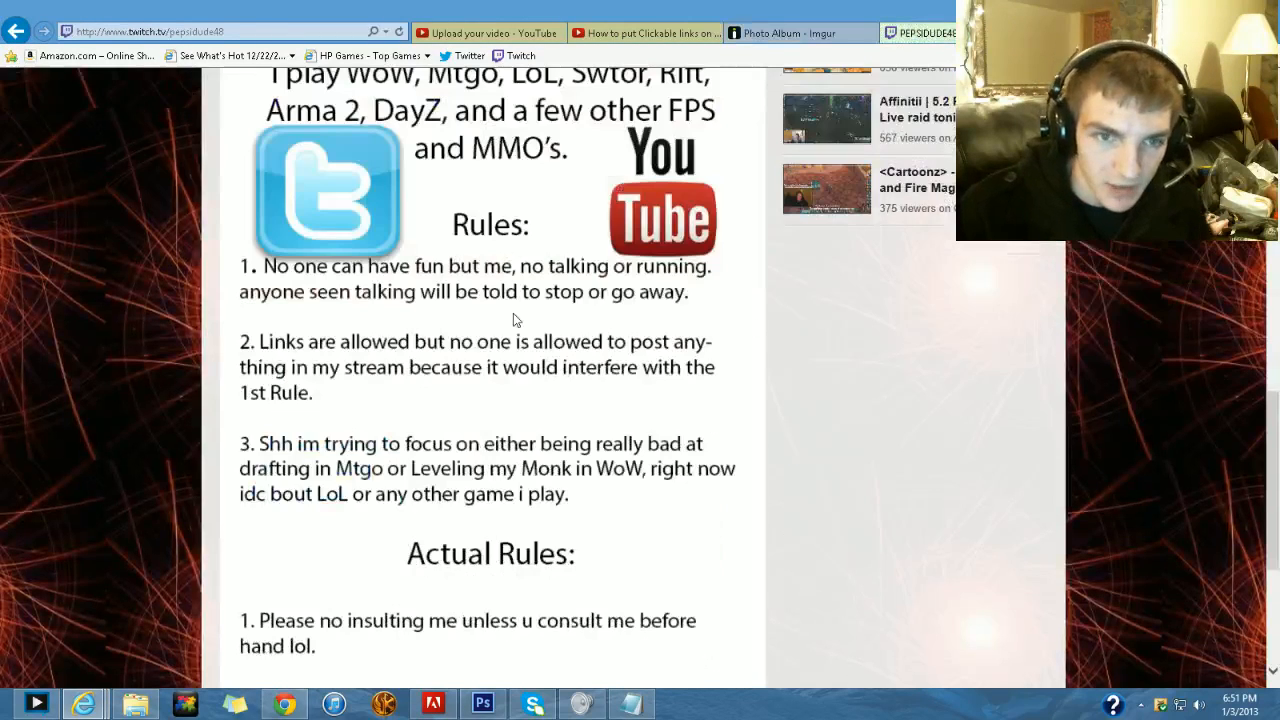
scroll(462, 290, "up", 3)
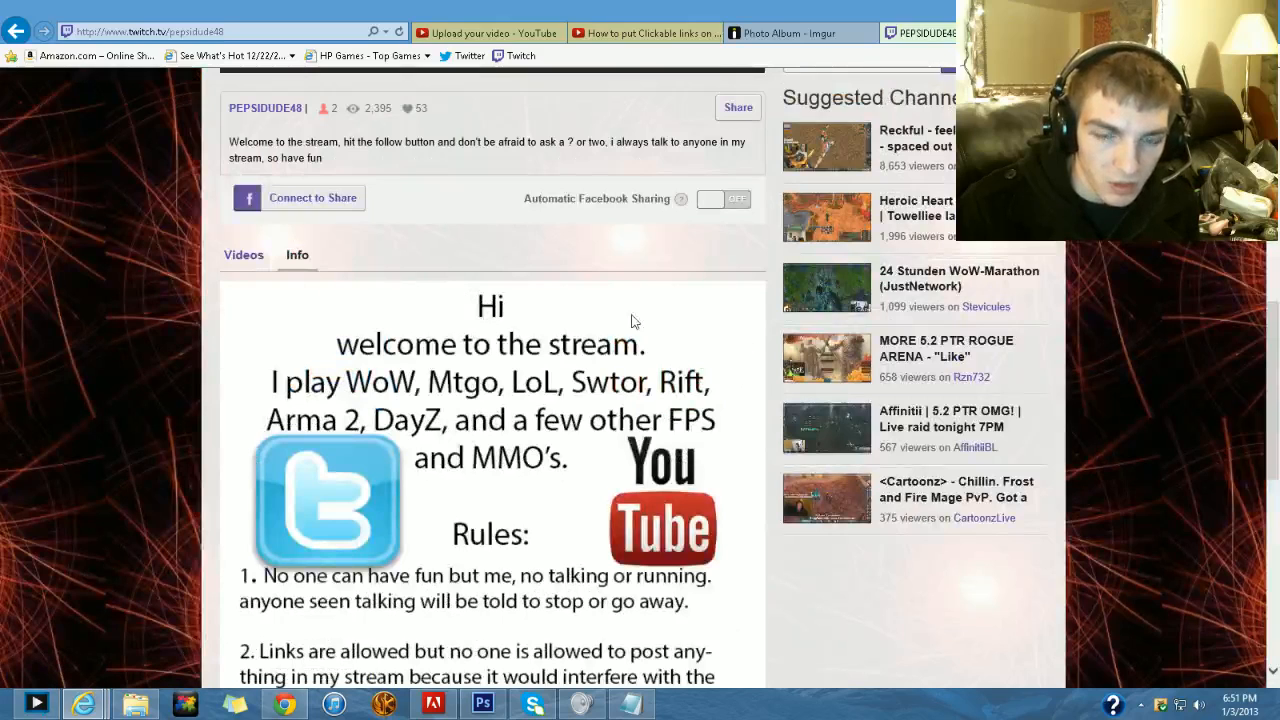
- Return to the imgur album, check the welcome-text slice's address against the Notepad code, and close its properties
left_click(755, 33)
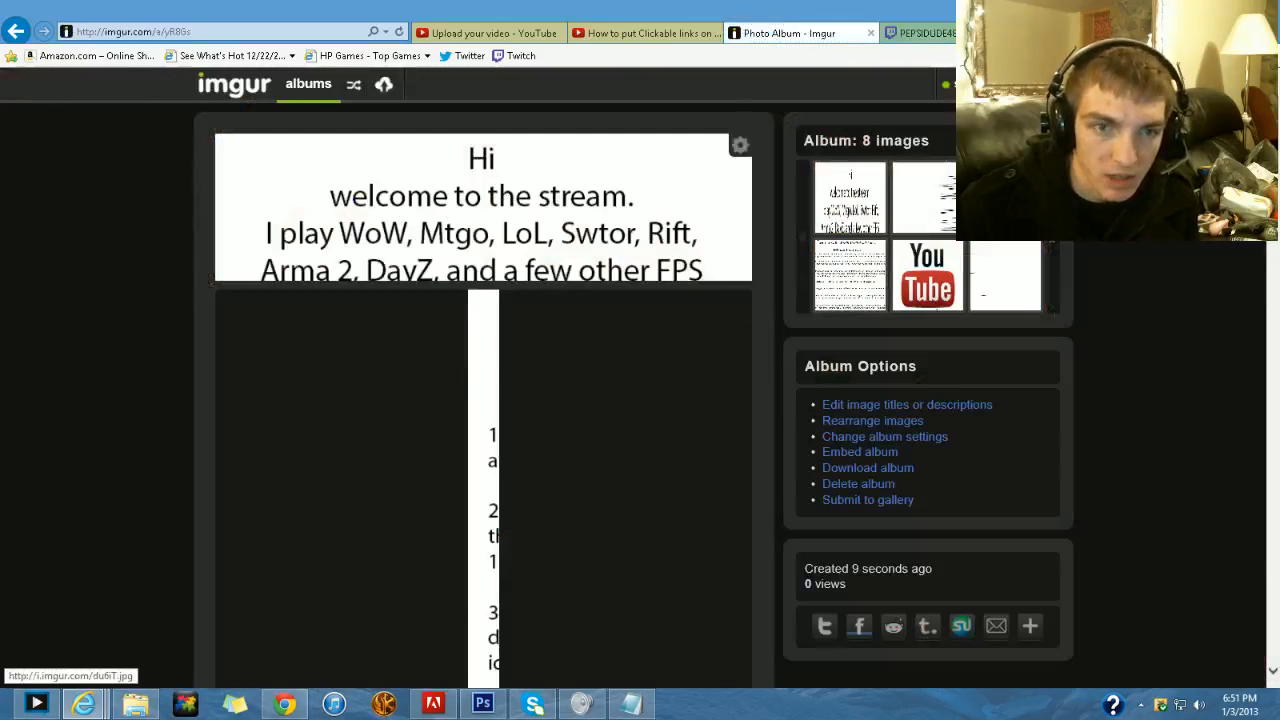
right_click(338, 238)
left_click(390, 596)
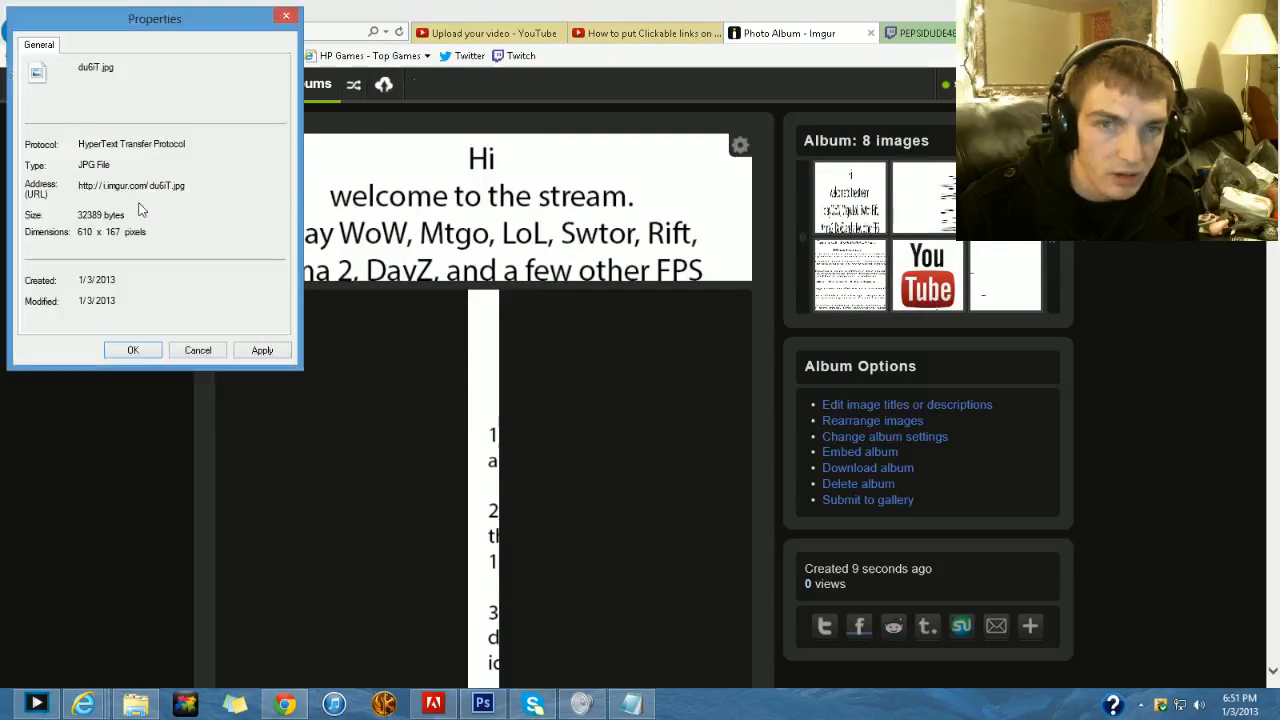
left_click(632, 704)
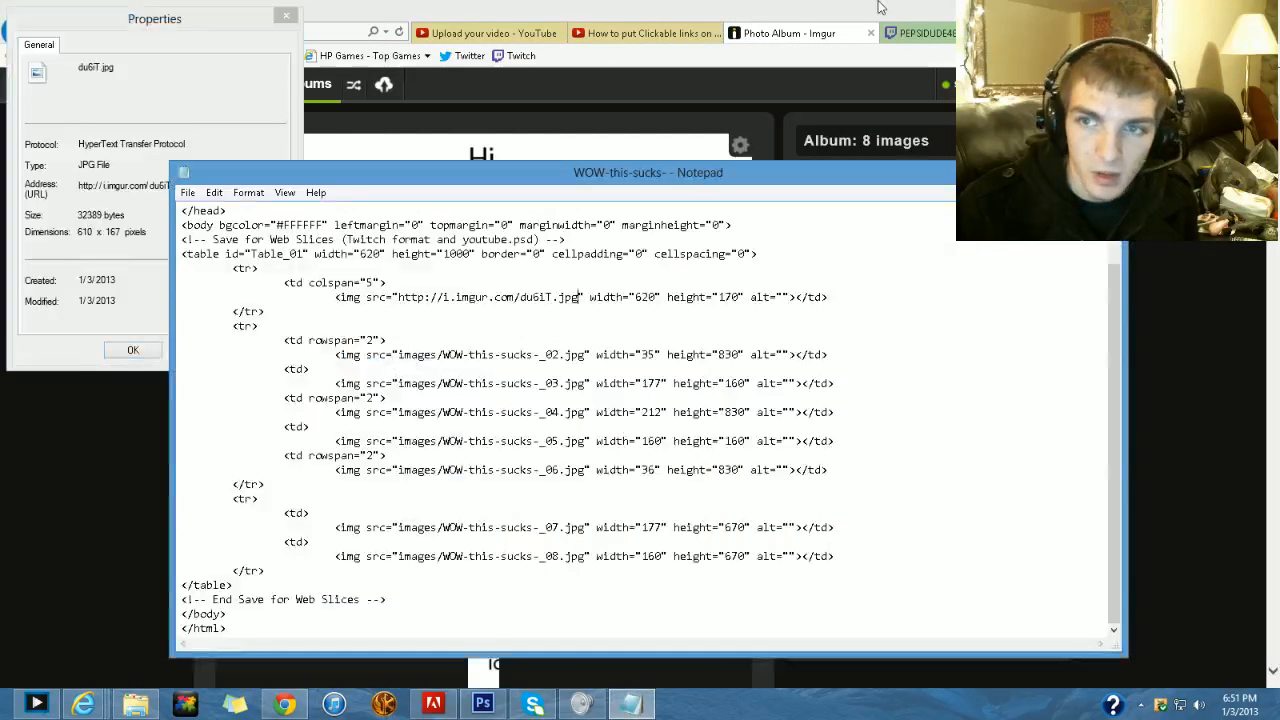
left_click(928, 39)
left_click(158, 356)
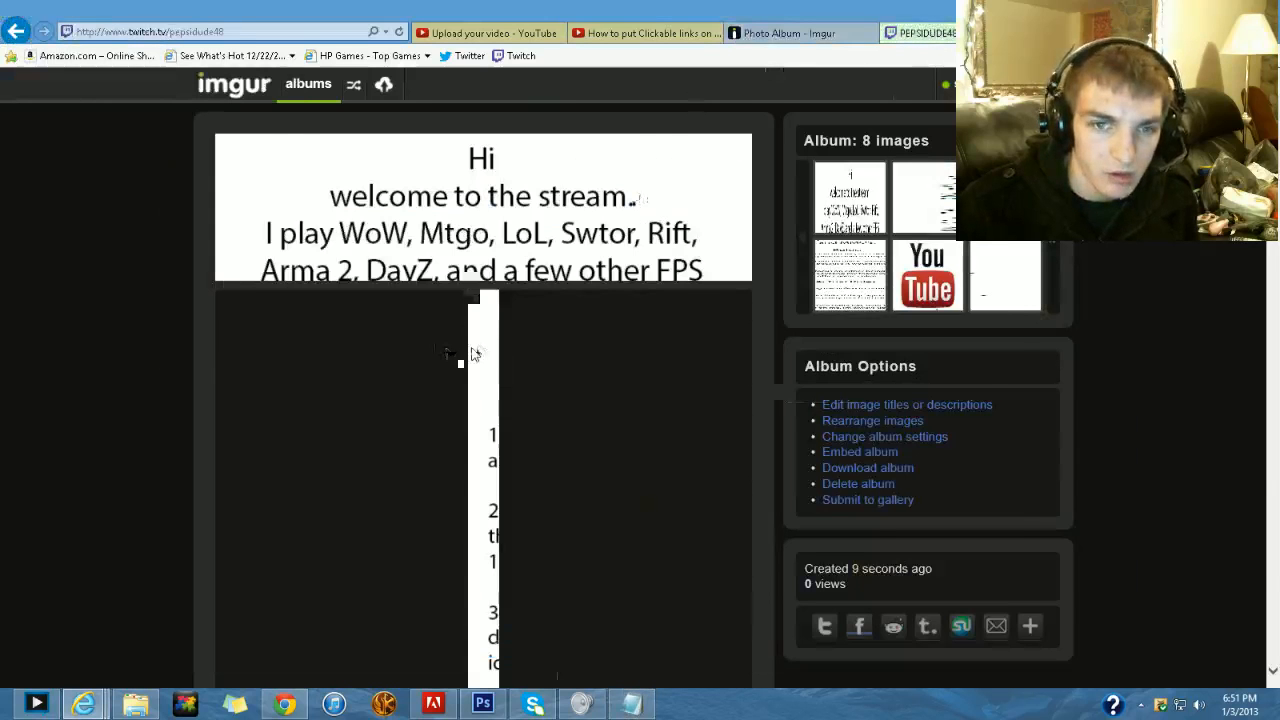
- Open the Twitch account settings from the channel page and go to the profile's Long Bio
scroll(893, 107, "up", 8)
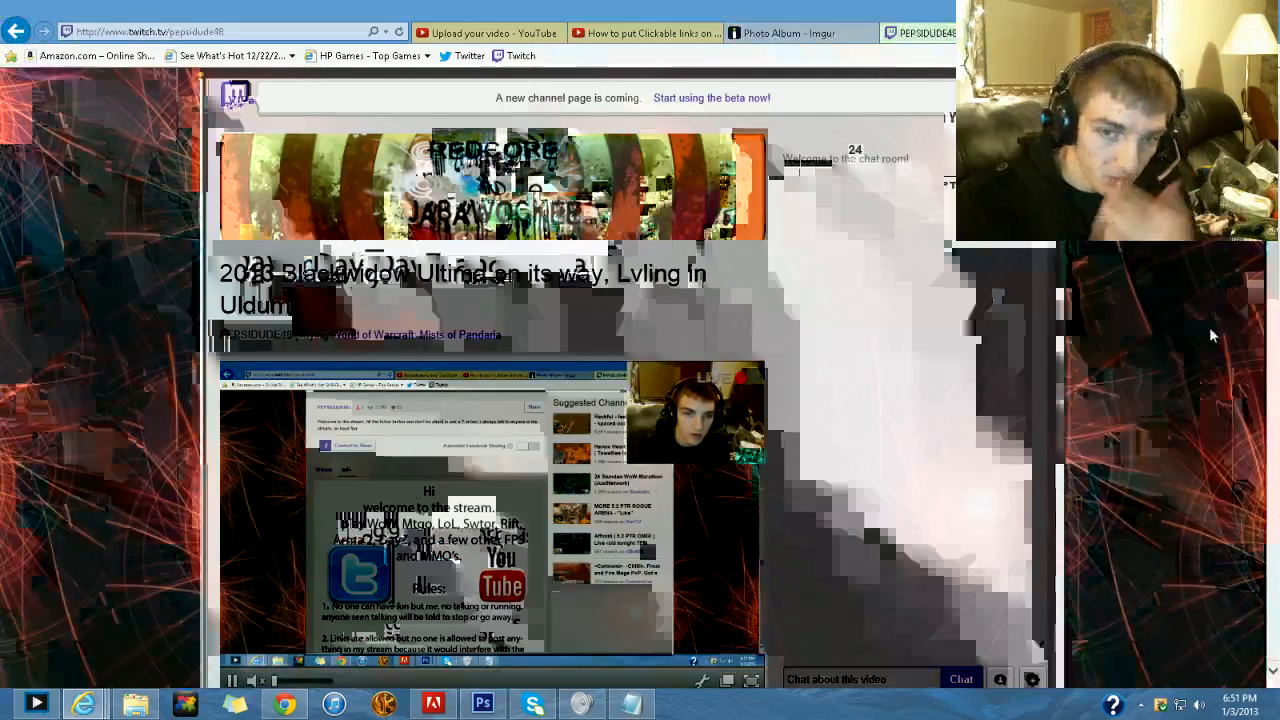
scroll(893, 107, "up", 2)
left_click(945, 90)
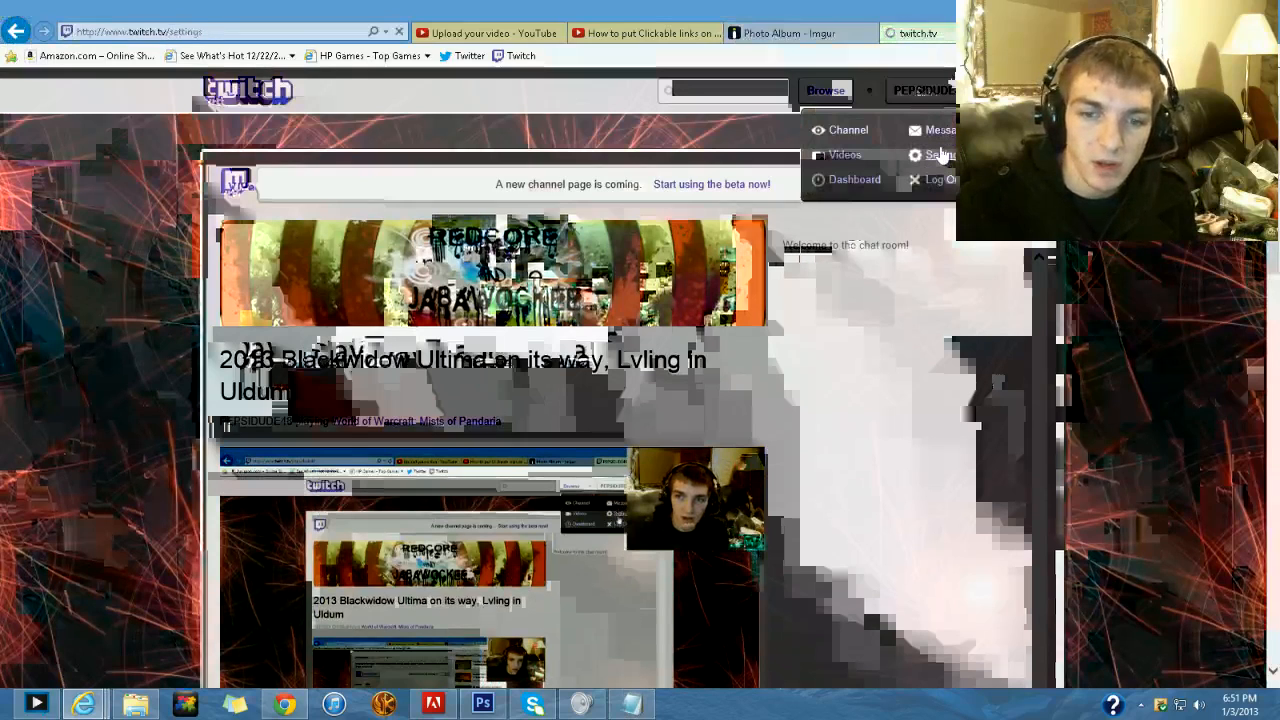
left_click(940, 155)
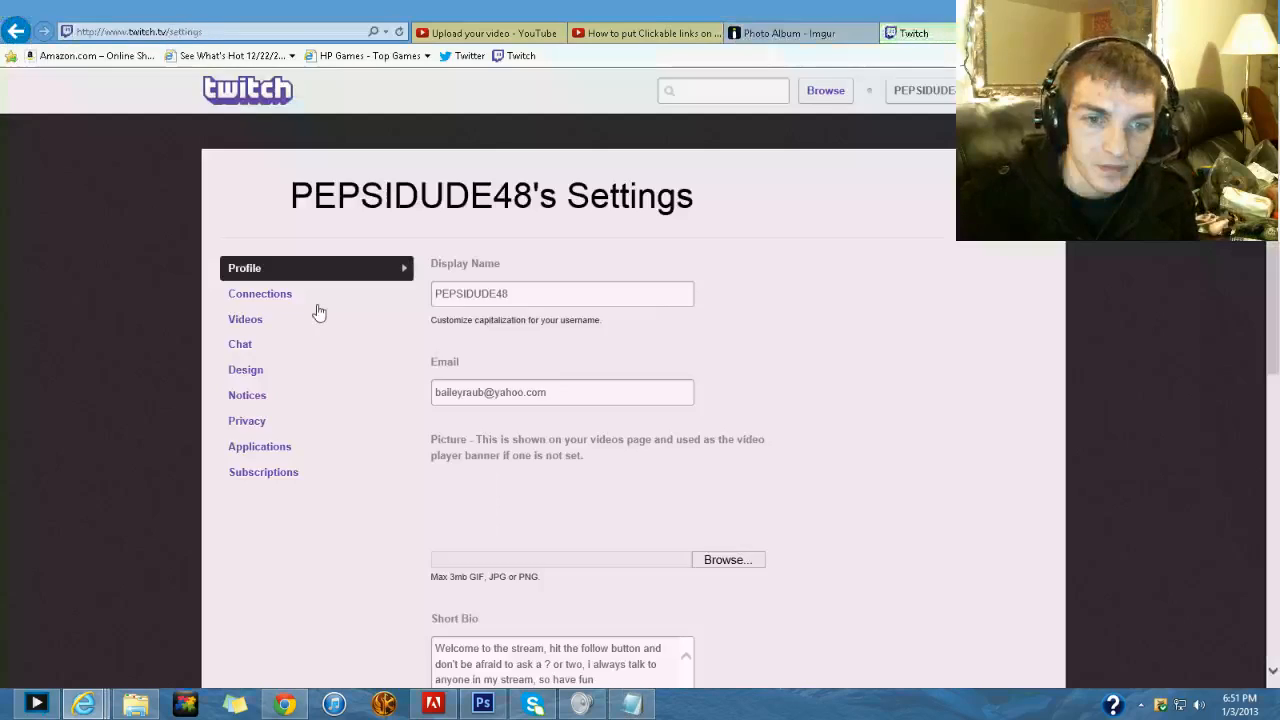
scroll(300, 320, "down", 5)
scroll(200, 374, "down", 3)
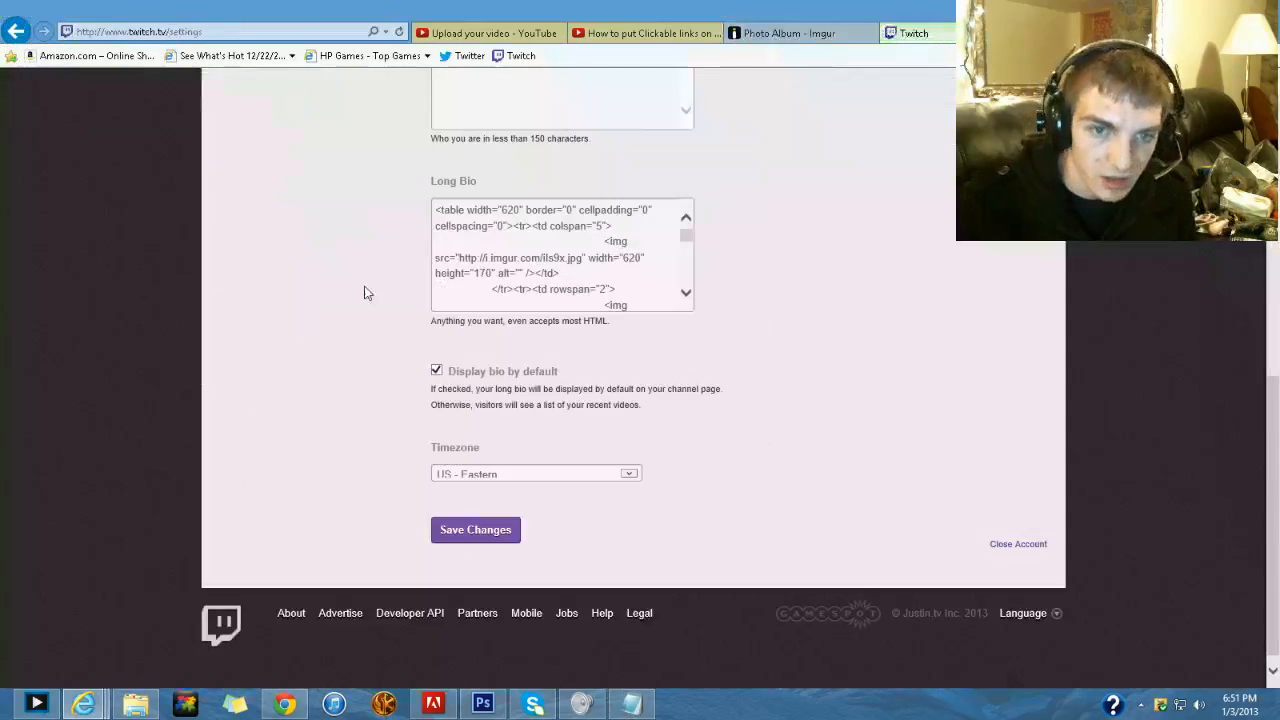
- Examine the Long Bio's HTML, comparing its image and link tags with the slice table code in Notepad
left_click(686, 234)
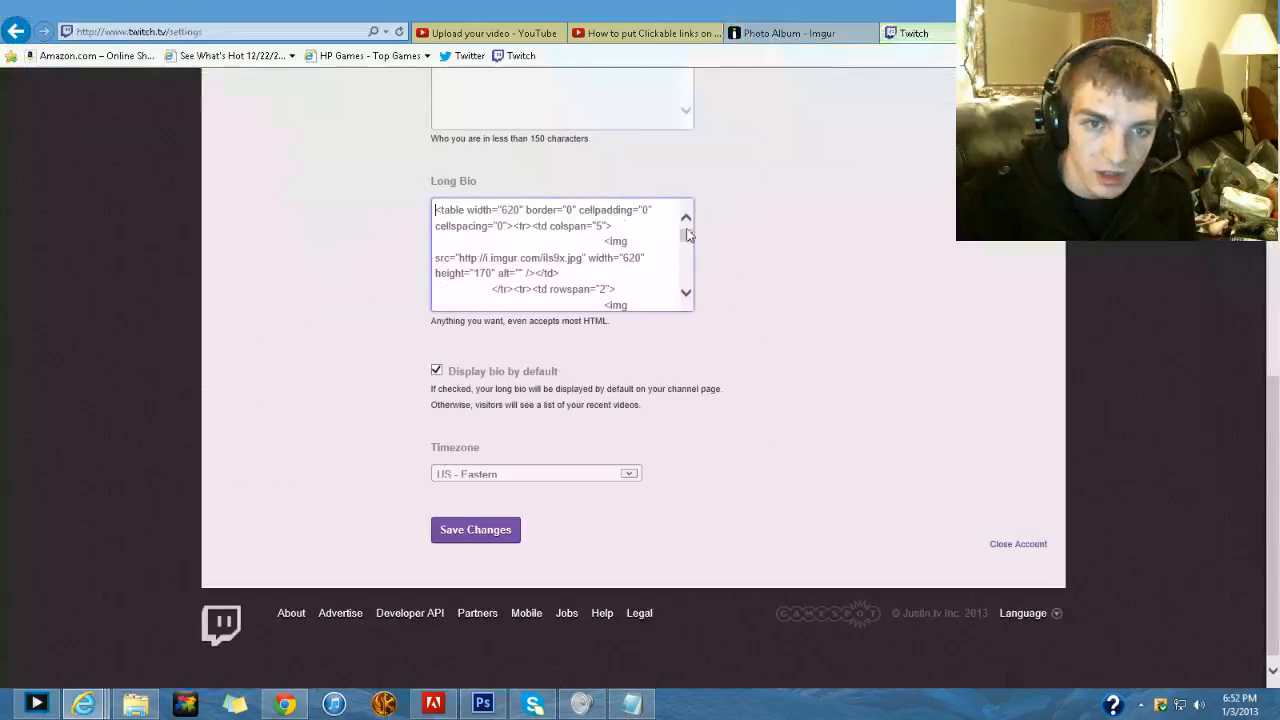
left_click(631, 704)
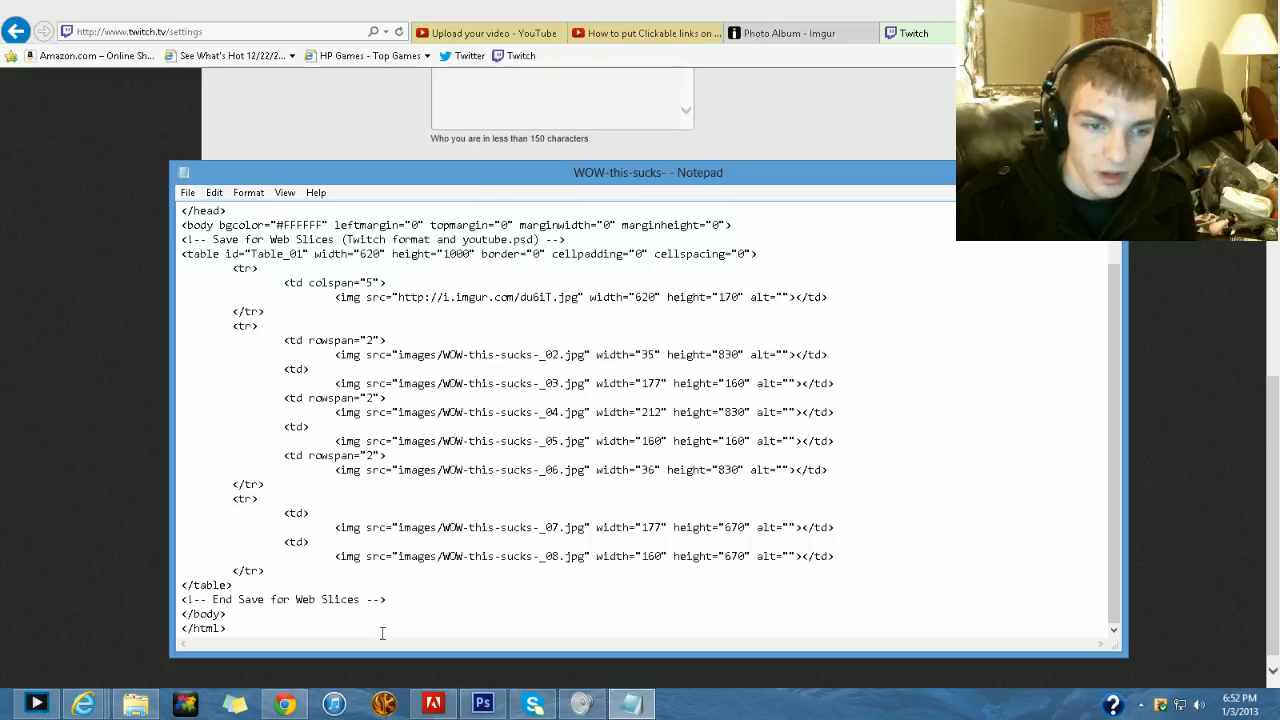
left_click(80, 220)
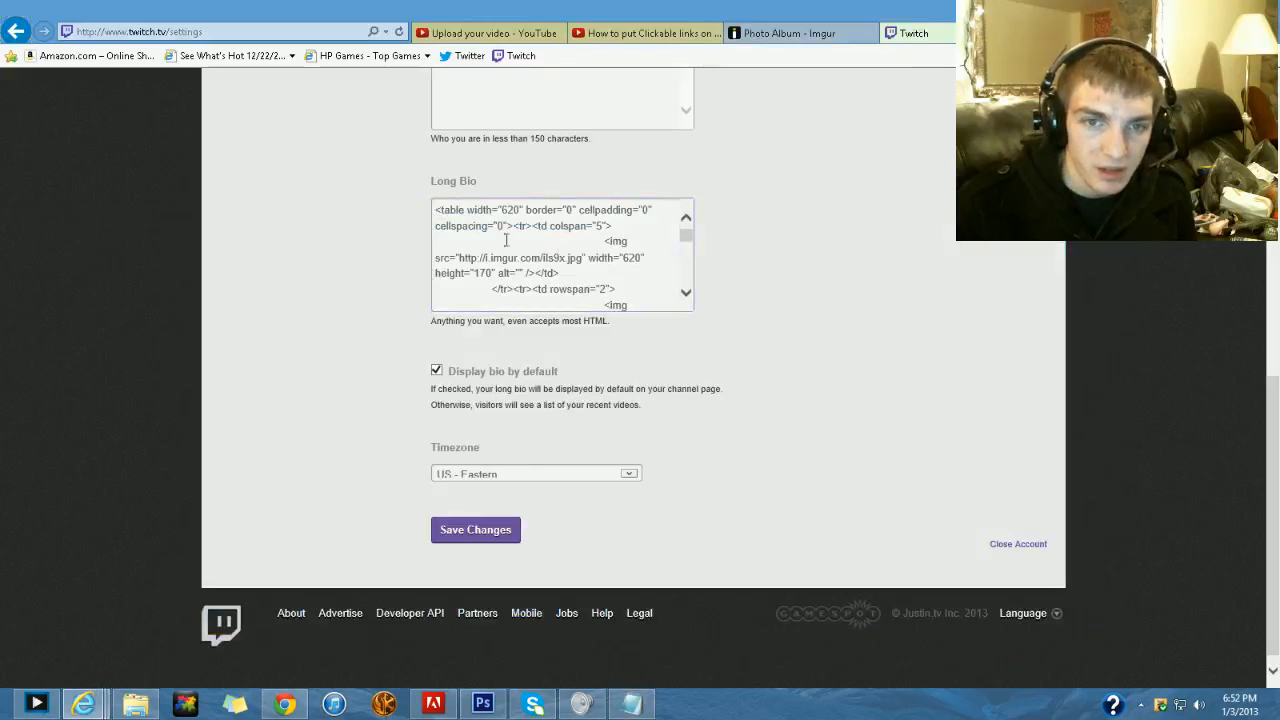
mouse_move(686, 237)
left_mouse_down()
mouse_move(691, 294)
mouse_move(686, 252)
left_mouse_up()
mouse_move(631, 703)
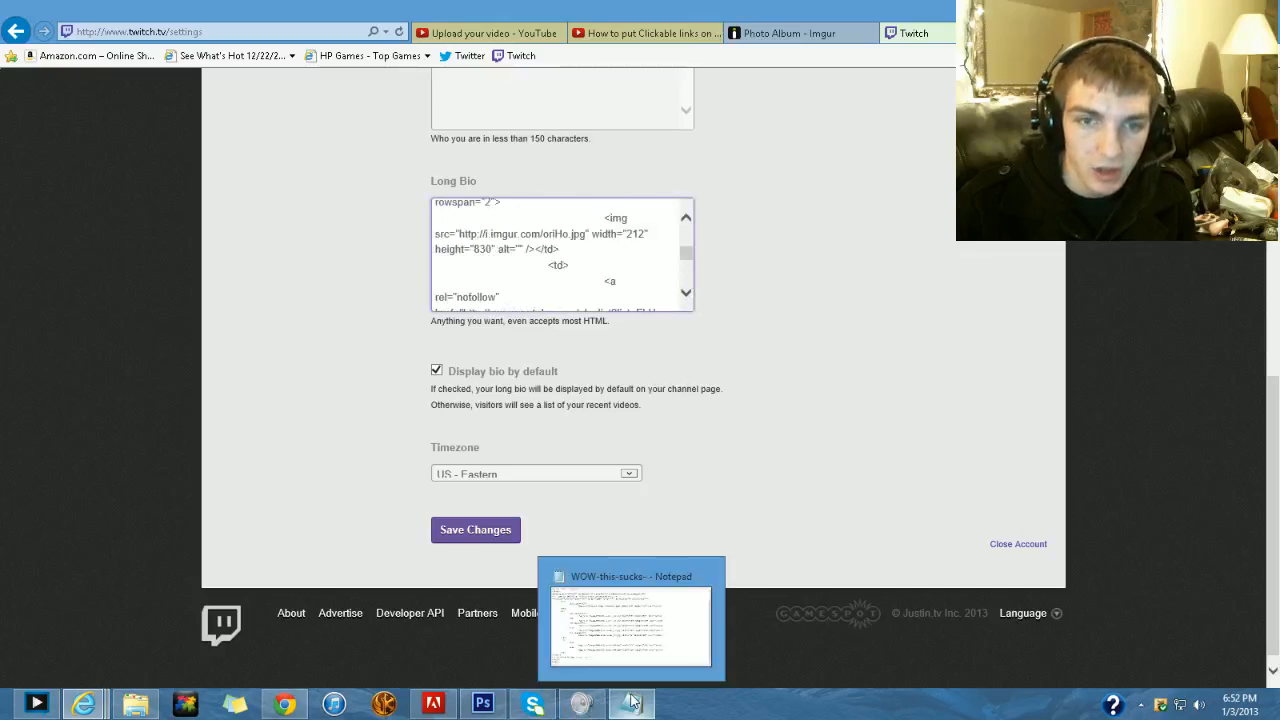
- Find the Twitter slice in the imgur album and match it to the WOW-this-sucks-_03.jpg line in the Notepad HTML
left_click(790, 33)
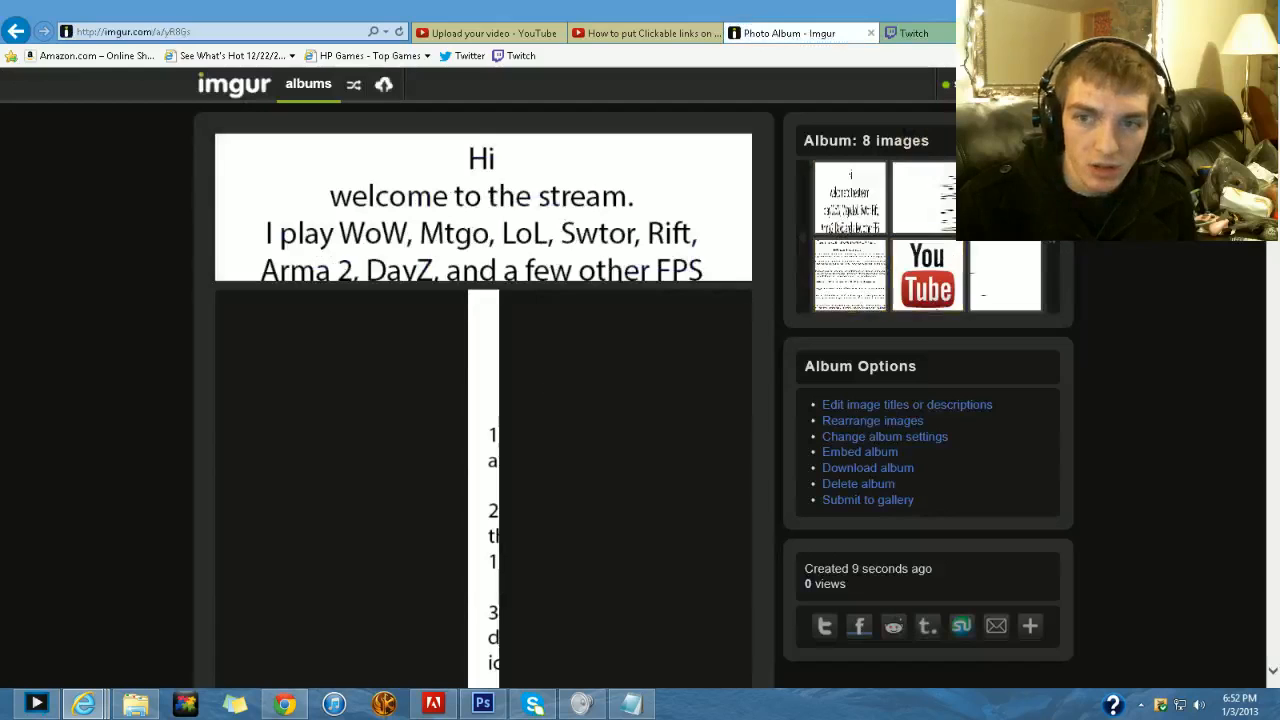
scroll(618, 362, "down", 10)
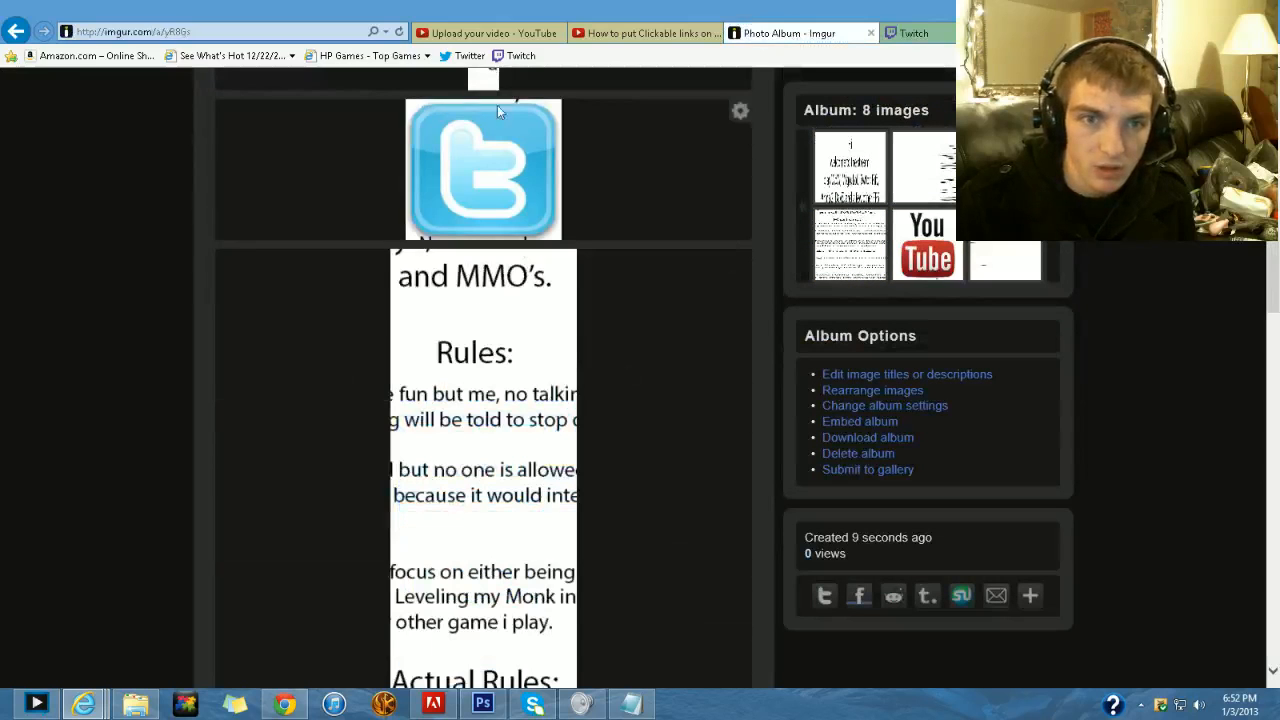
left_click(631, 703)
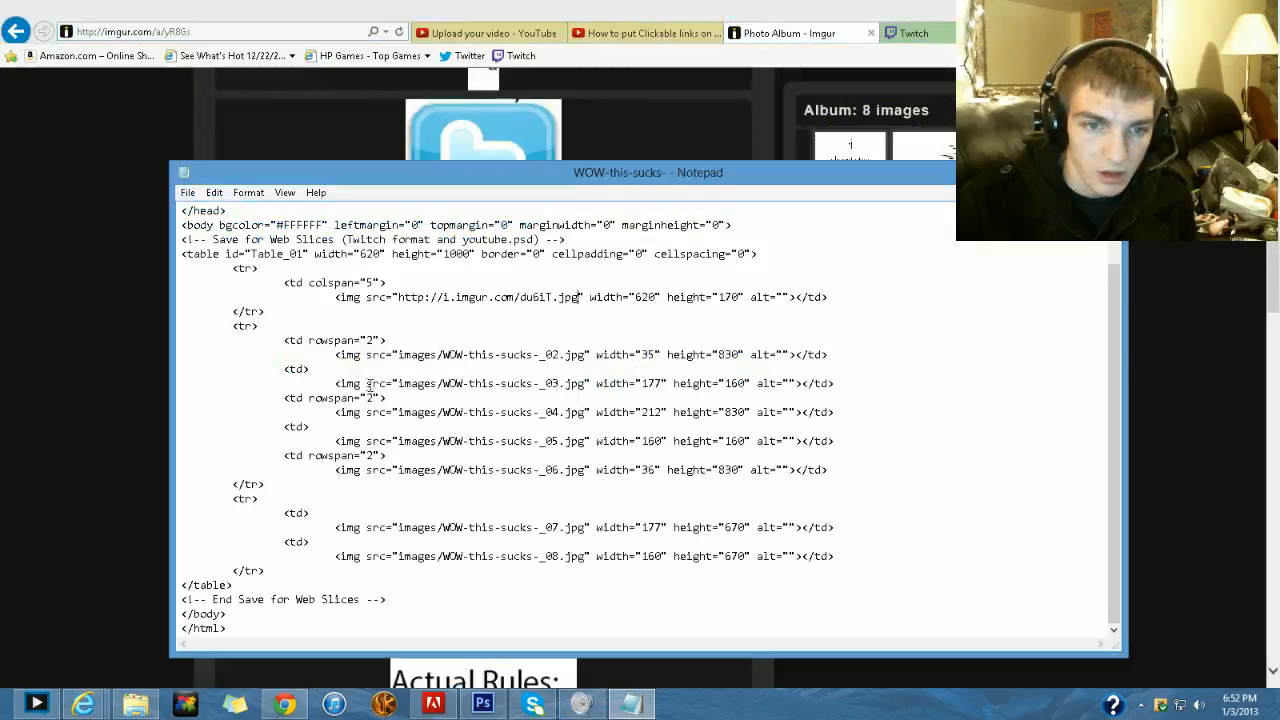
left_click_drag(335, 383, 388, 398)
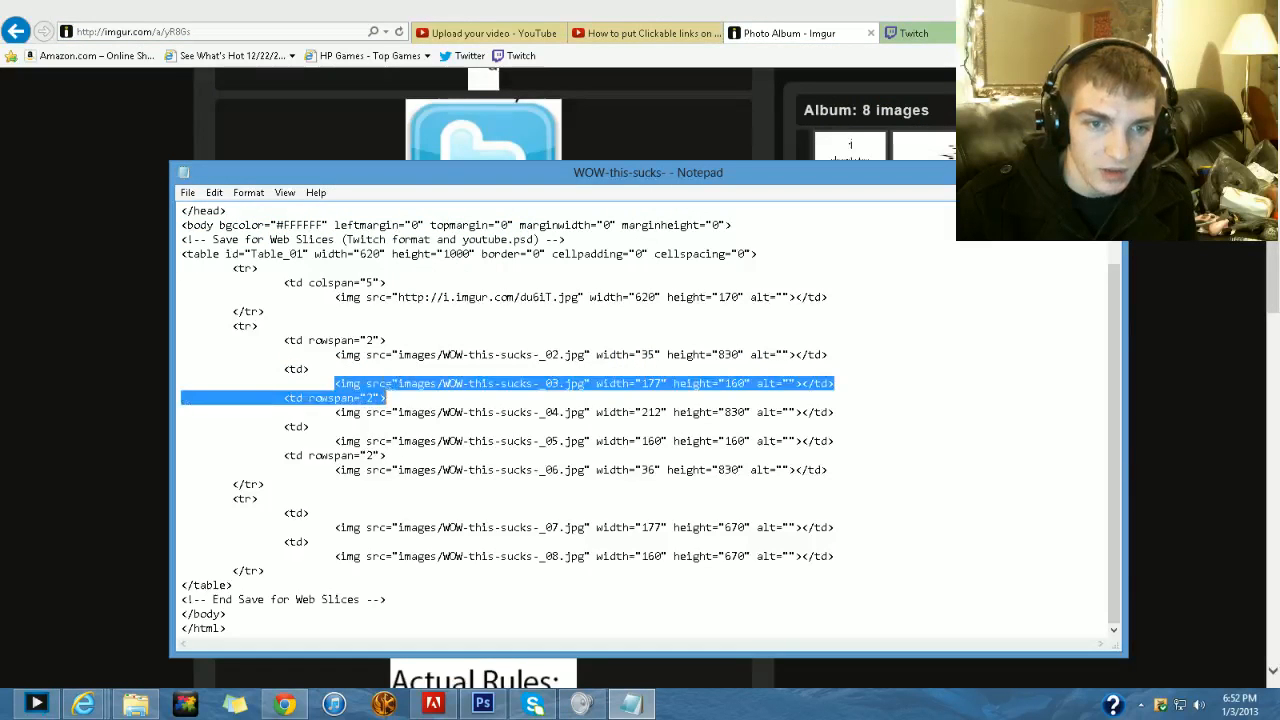
left_click(756, 38)
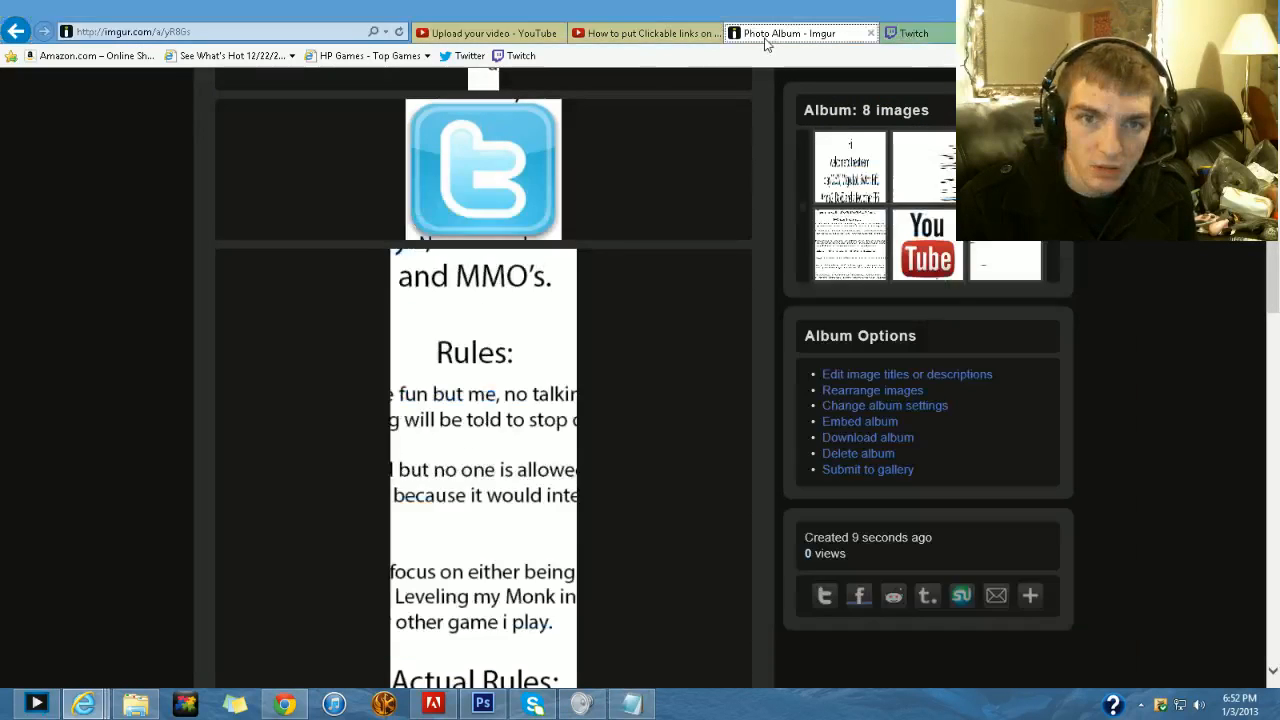
- Leave the album for the imgur home page and start a new image upload from the computer
right_click(496, 150)
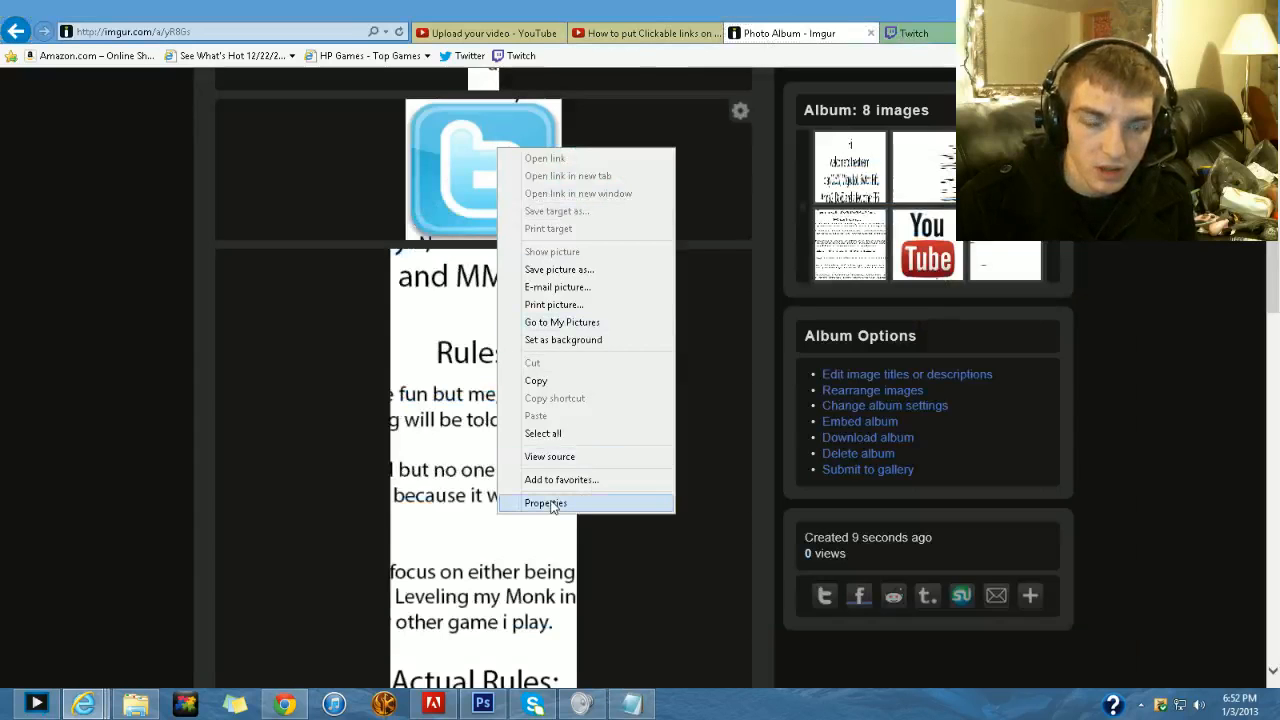
left_click(359, 309)
scroll(316, 222, "up", 6)
scroll(315, 228, "up", 2)
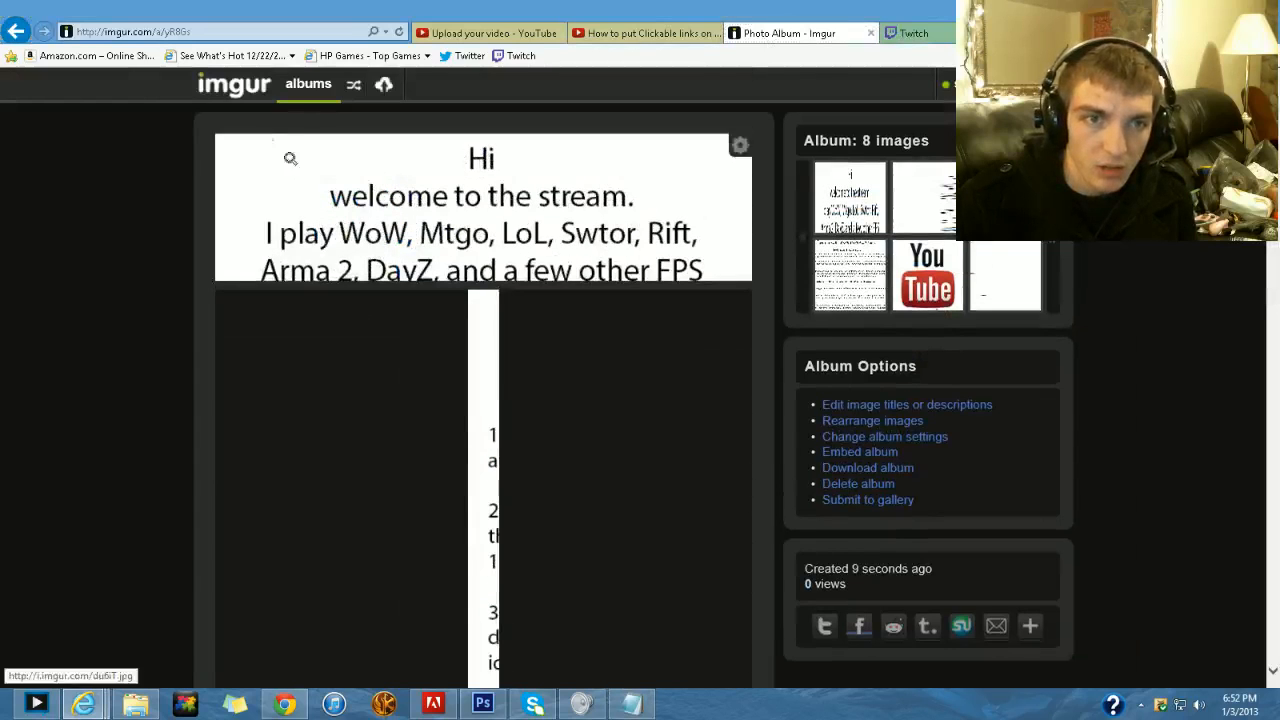
left_click(236, 84)
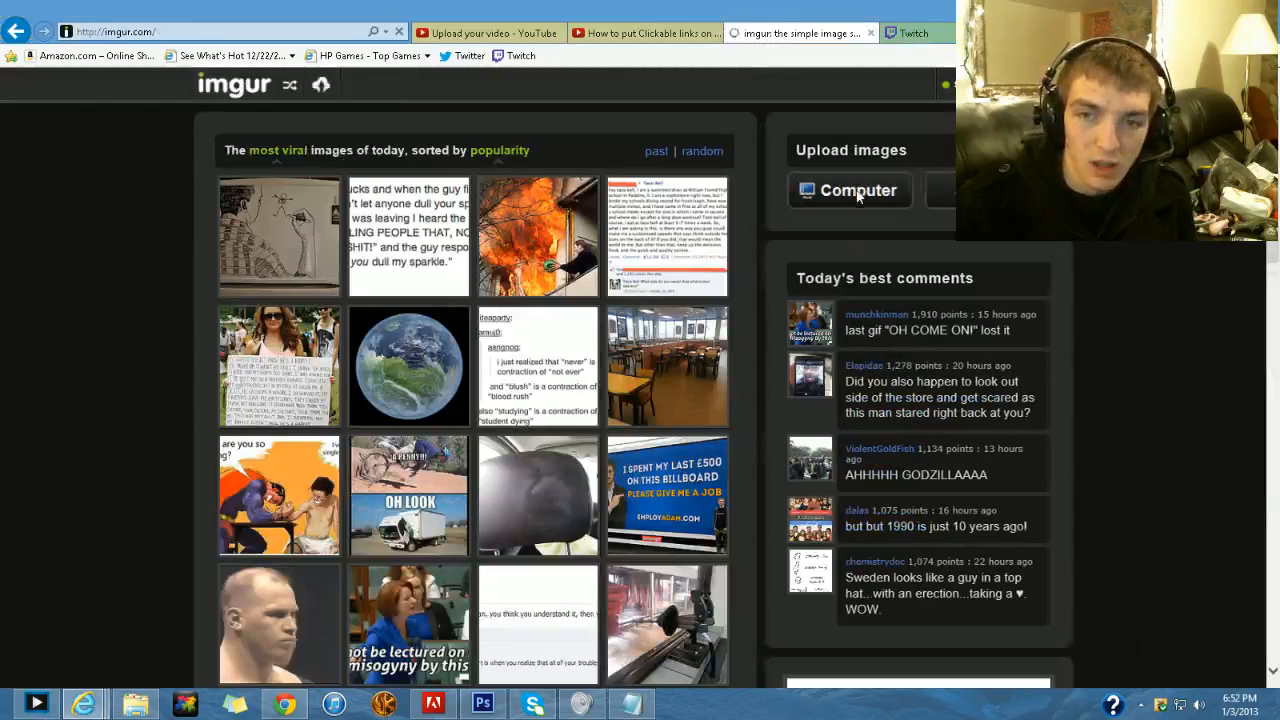
left_click(855, 195)
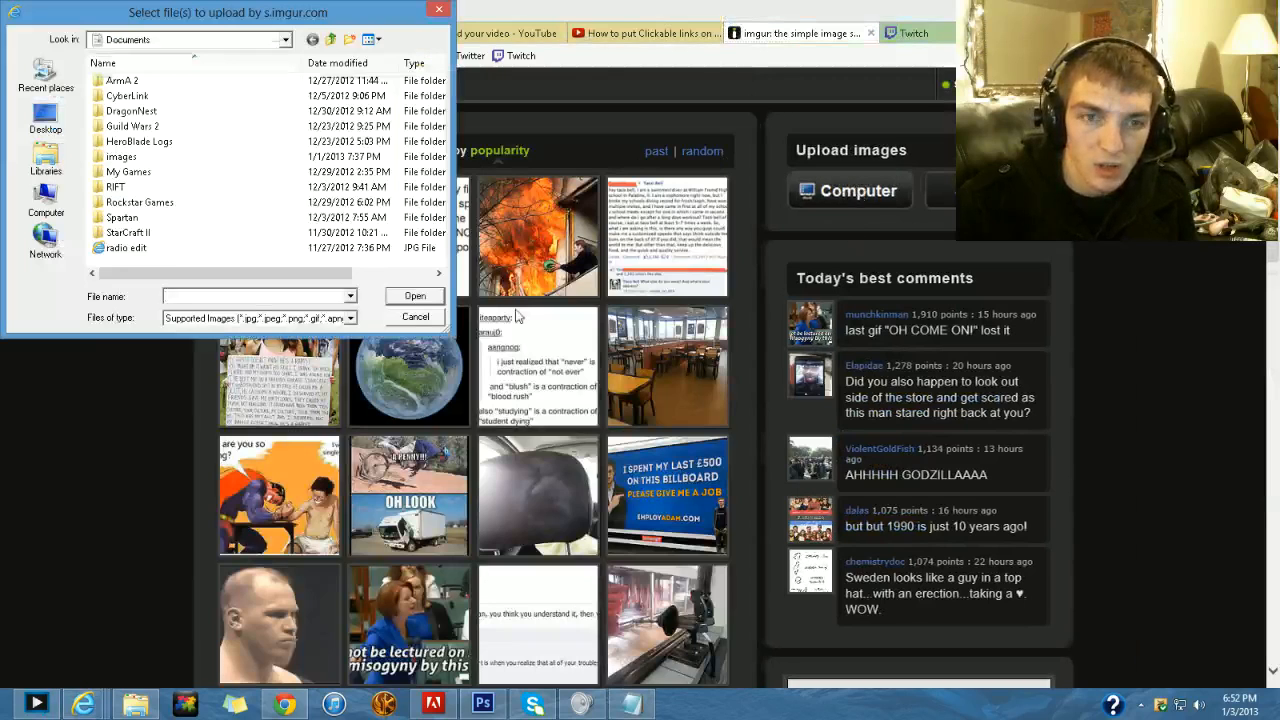
- Upload the eight slice JPGs, numbered _01 to _08, from the images folder inside Twitch and Youtube
left_click(333, 40)
left_click(333, 40)
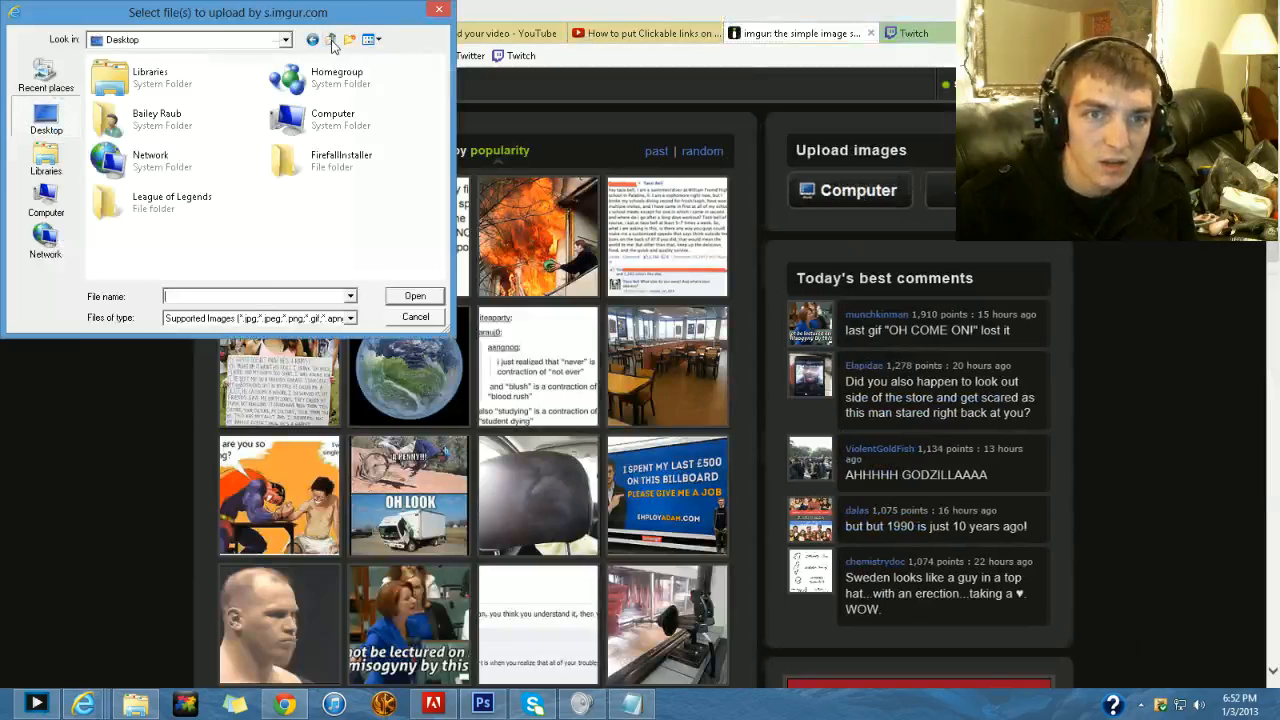
double_click(193, 125)
double_click(300, 245)
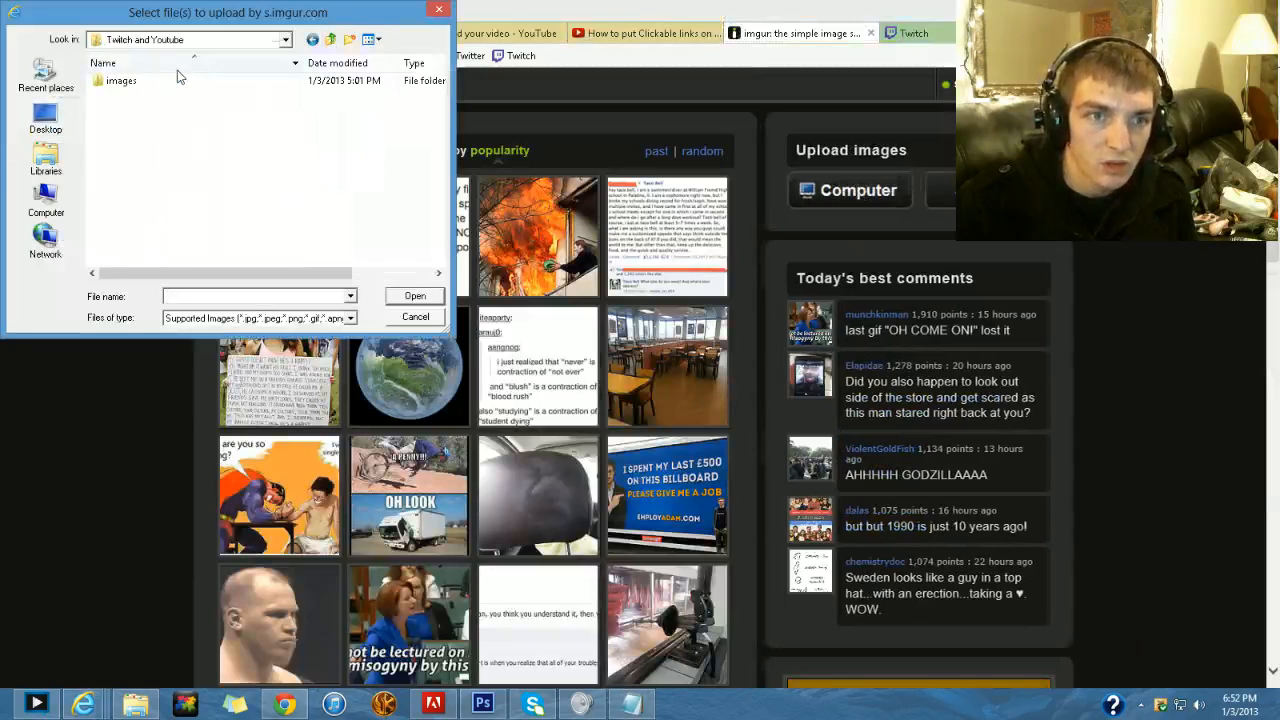
double_click(163, 83)
left_click_drag(202, 236, 175, 79)
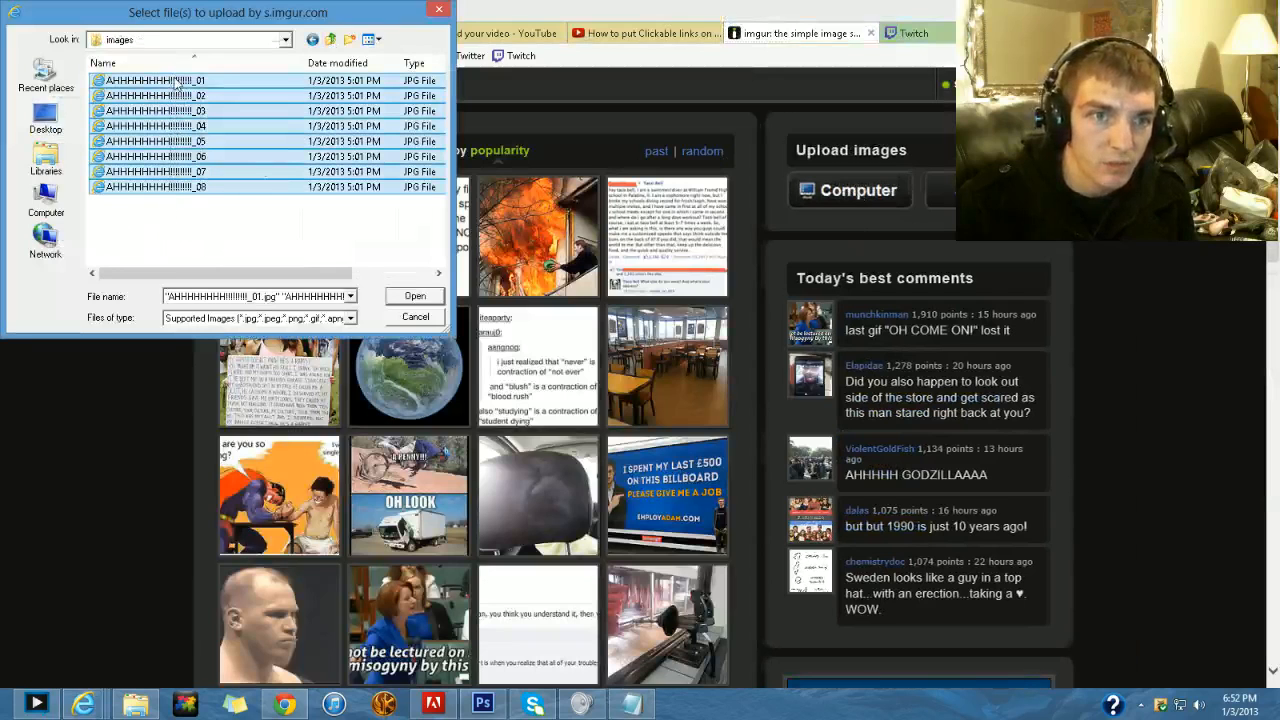
left_click(416, 296)
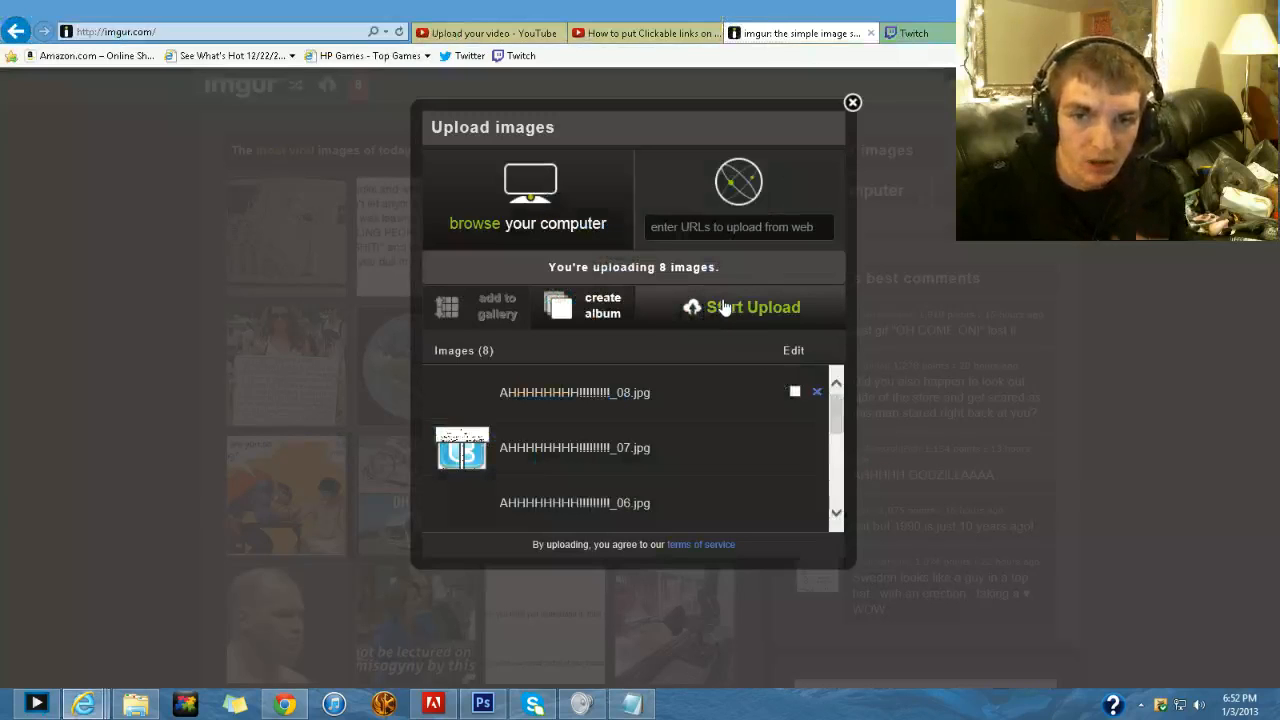
left_click(741, 306)
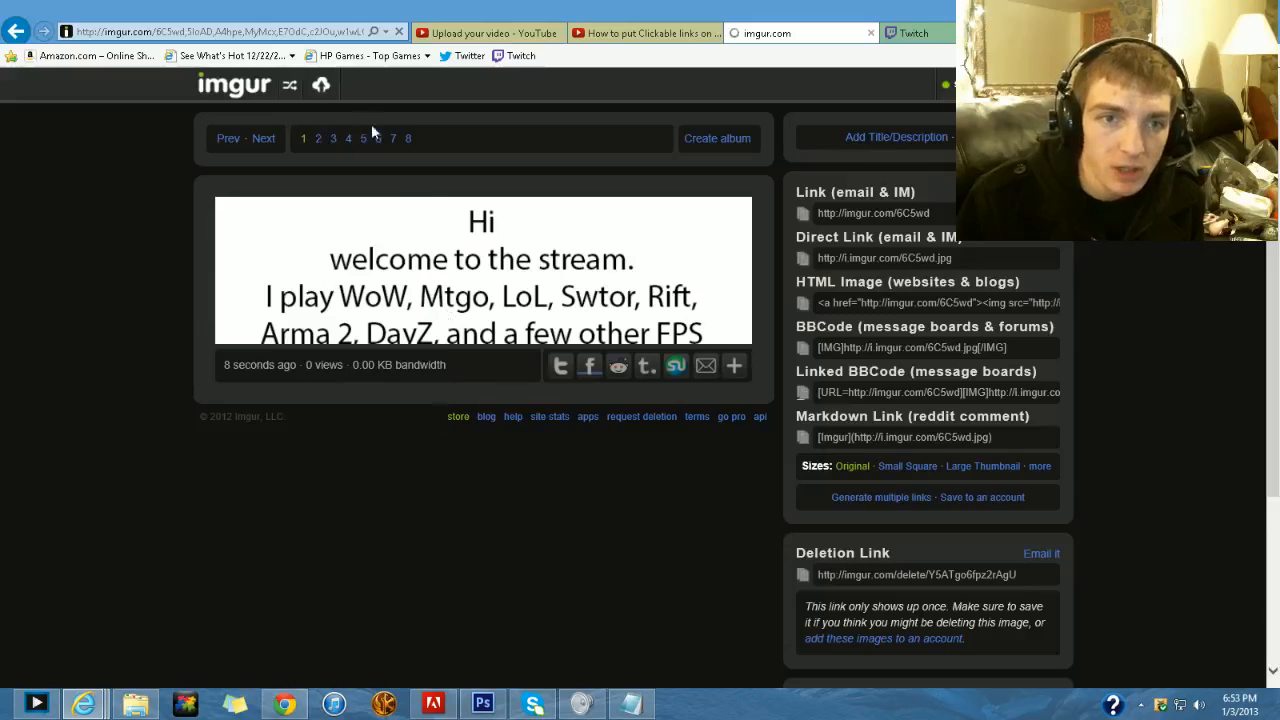
- Find the Twitter logo slice among the uploaded images and copy its HTML Image code
left_click(319, 138)
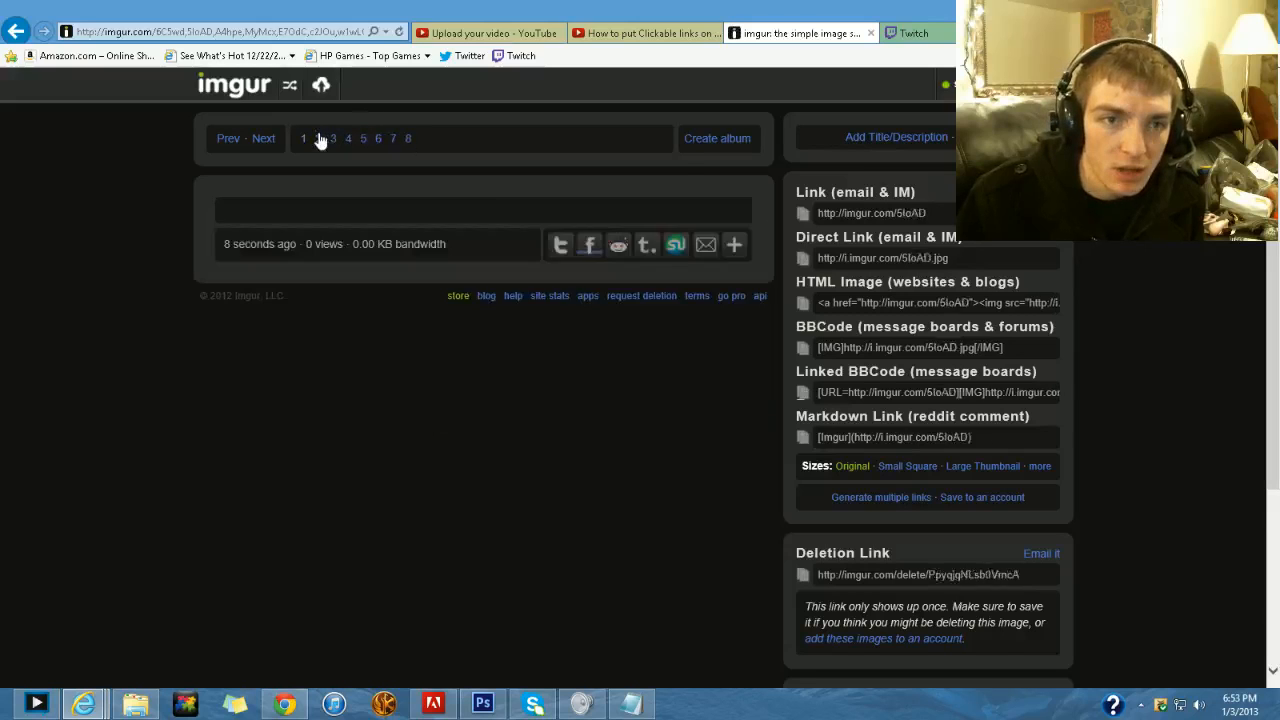
left_click(304, 138)
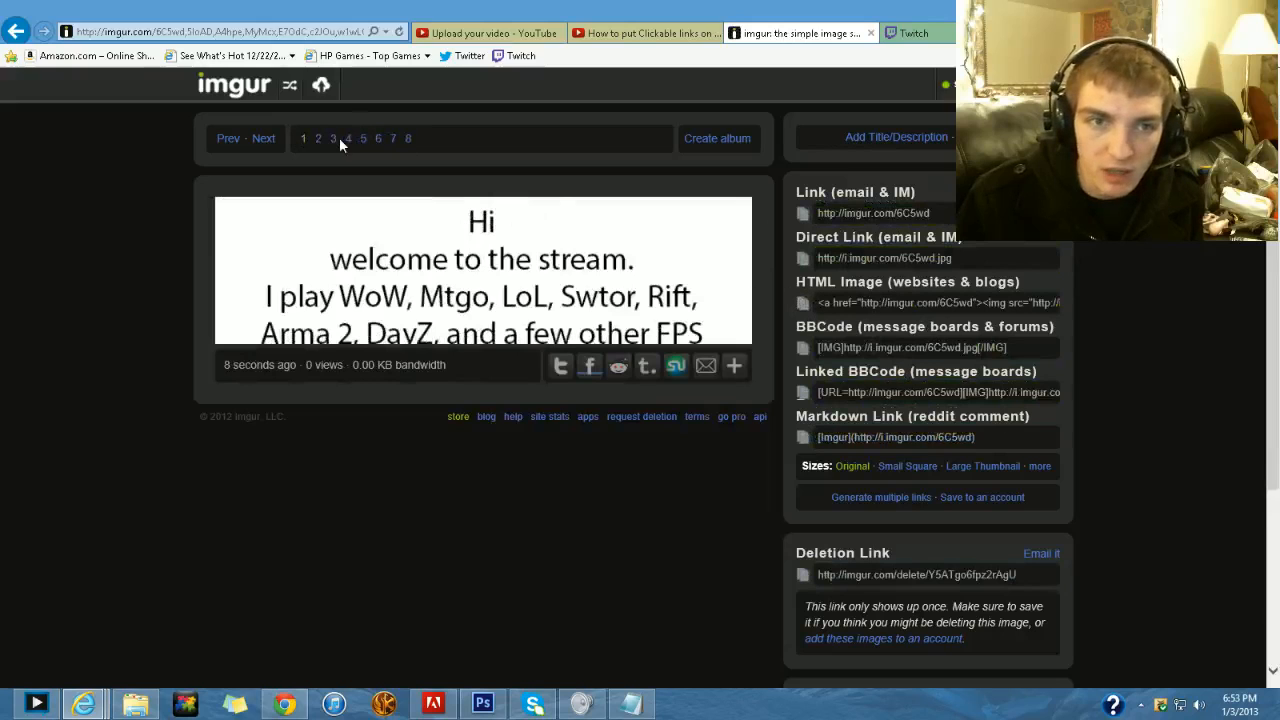
left_click(334, 139)
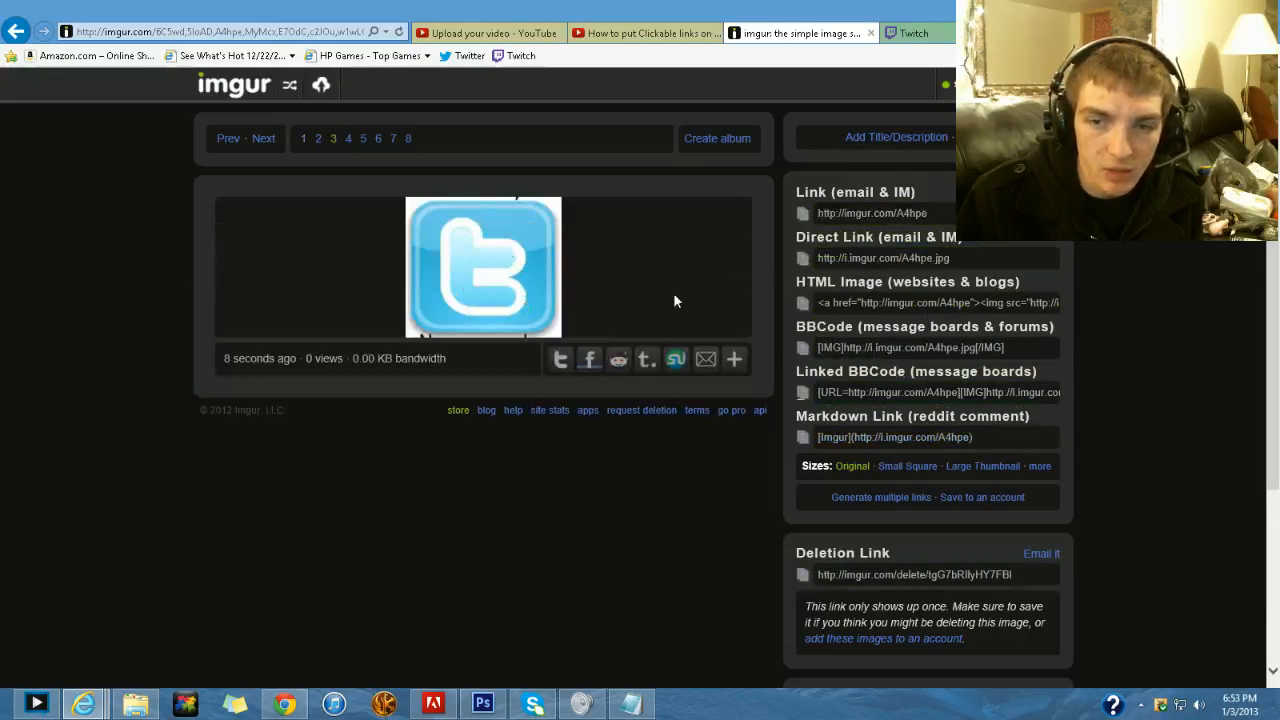
left_click(818, 303)
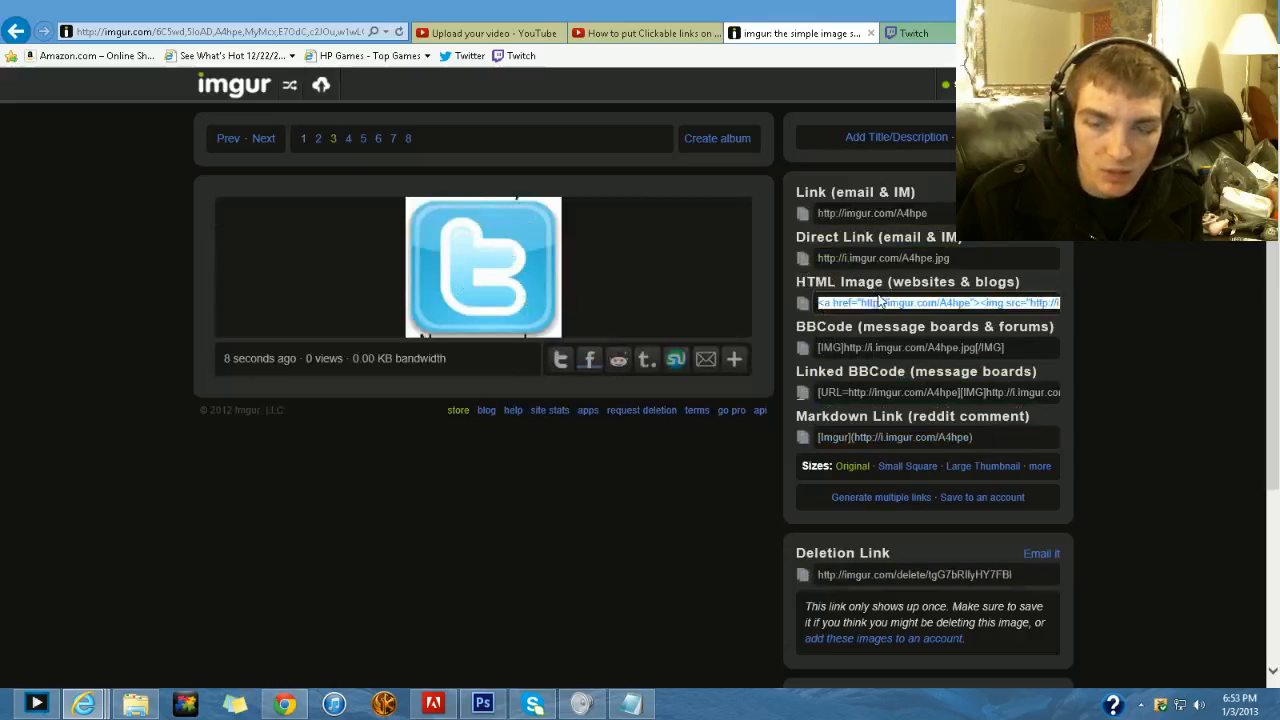
right_click(824, 308)
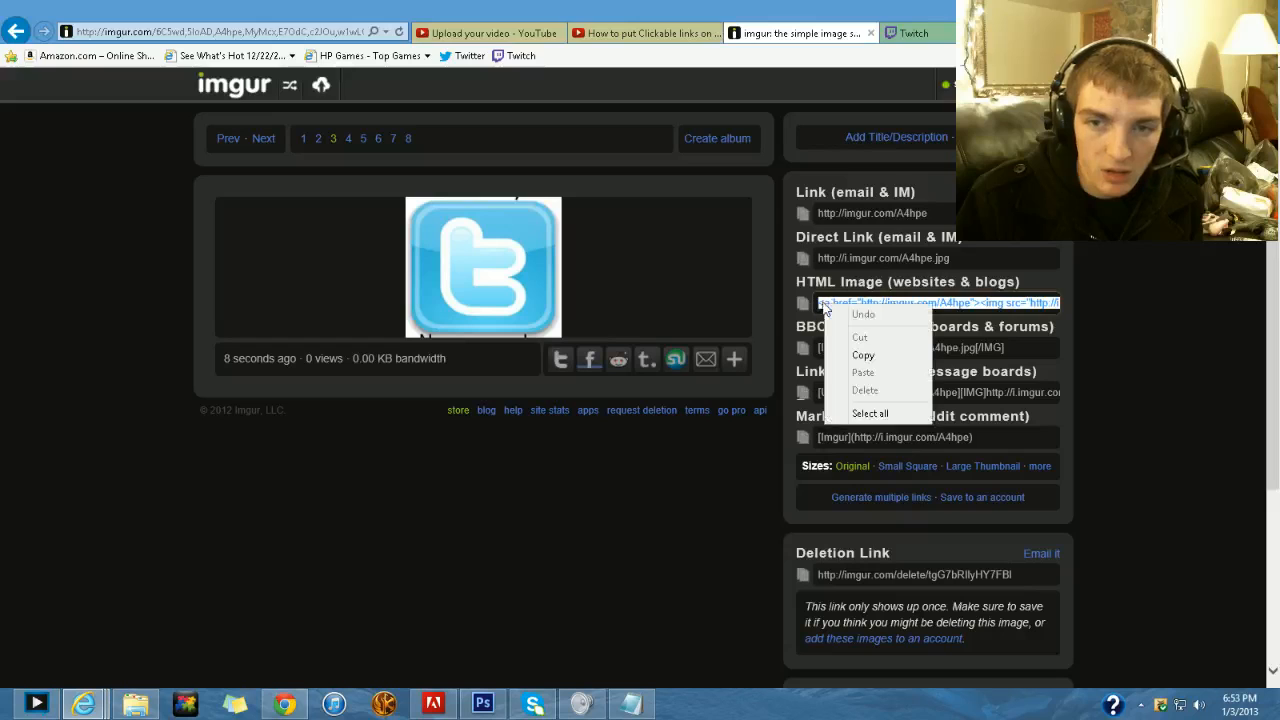
left_click(870, 357)
- Replace the selected WOW-this-sucks-_03.jpg code in Notepad with the copied imgur HTML for the Twitter slice
left_click(634, 705)
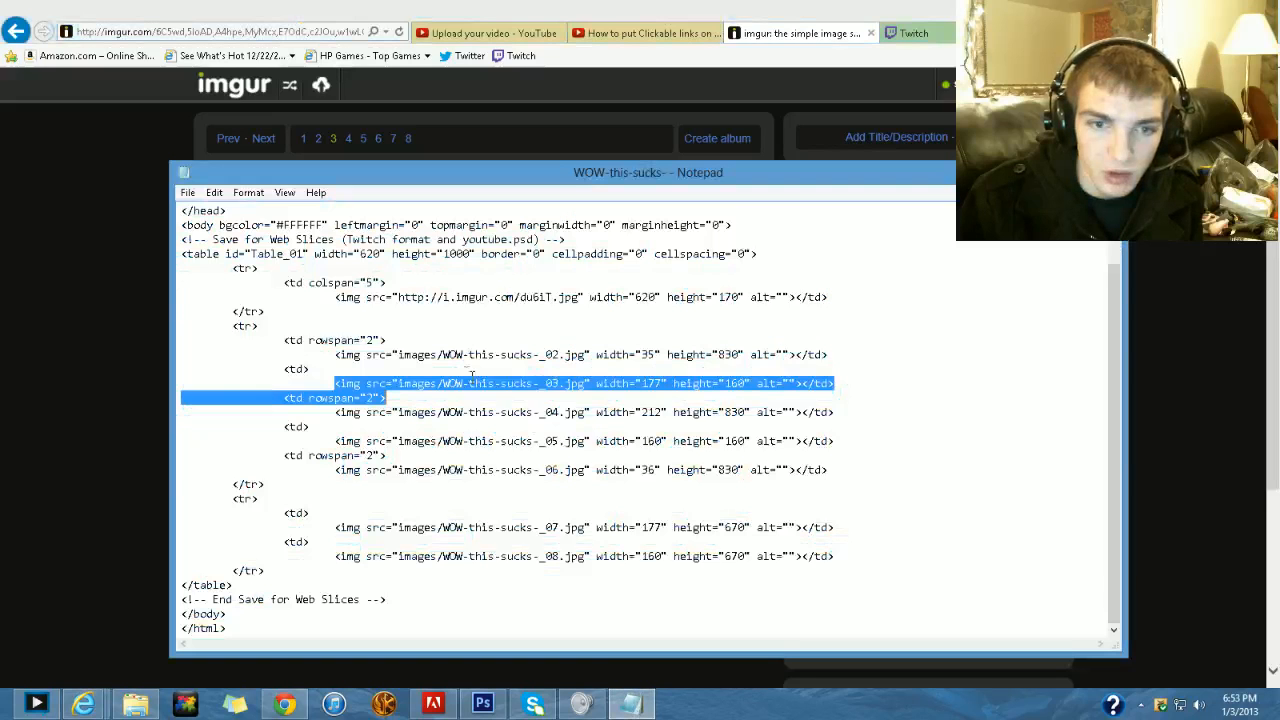
right_click(452, 378)
left_click(488, 446)
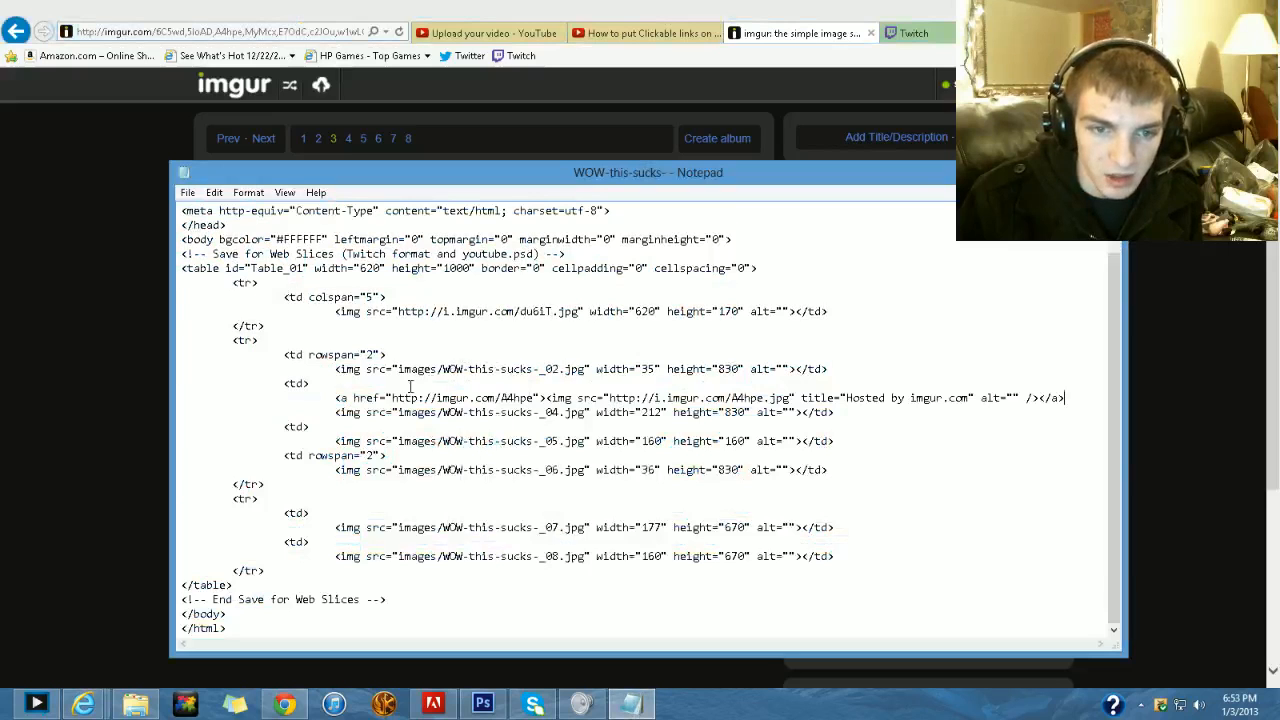
left_click_drag(325, 402, 441, 411)
left_click(299, 397)
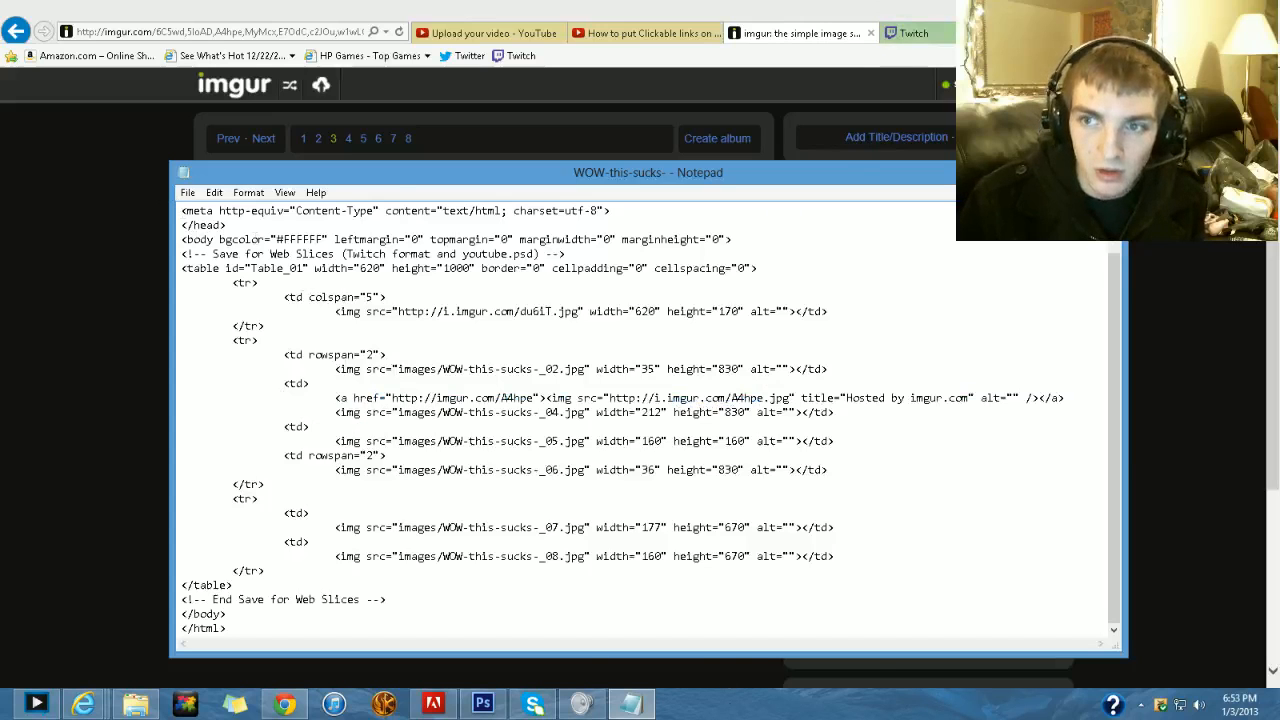
- View the info section on the Twitch channel page, test where its Twitter image links, and close the linked page
left_click(1048, 170)
left_click(926, 29)
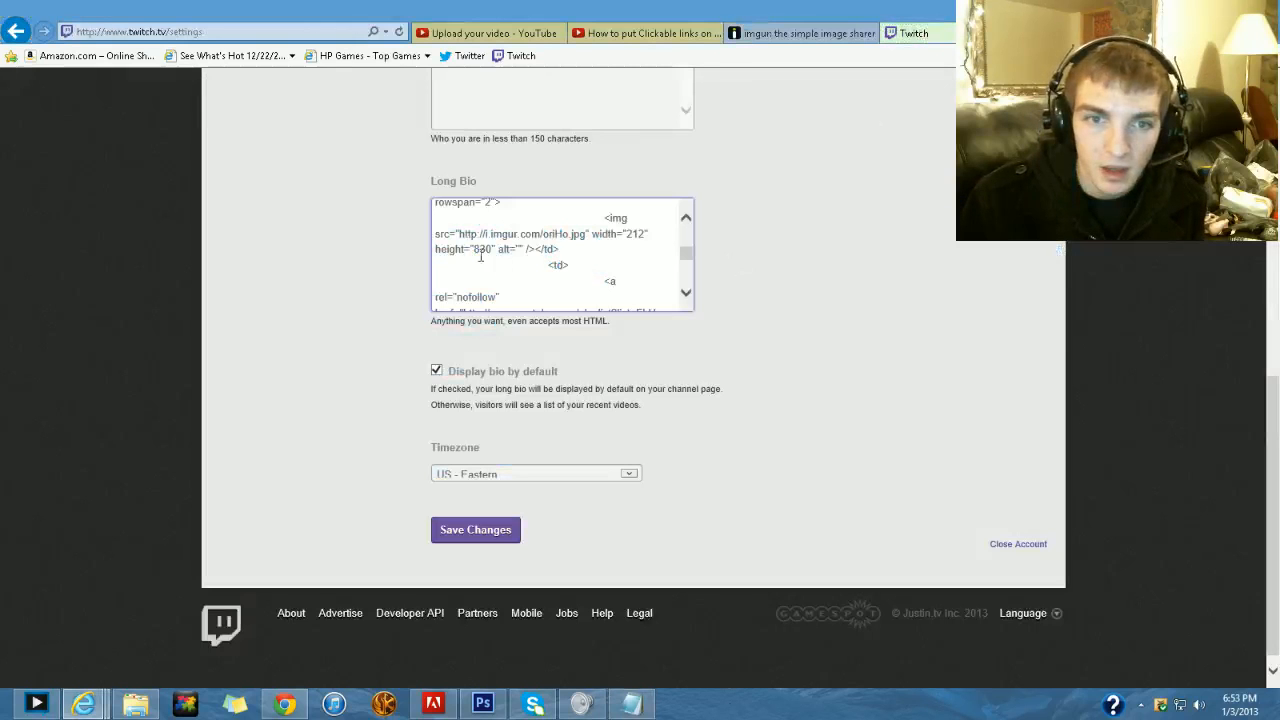
scroll(791, 314, "up", 6)
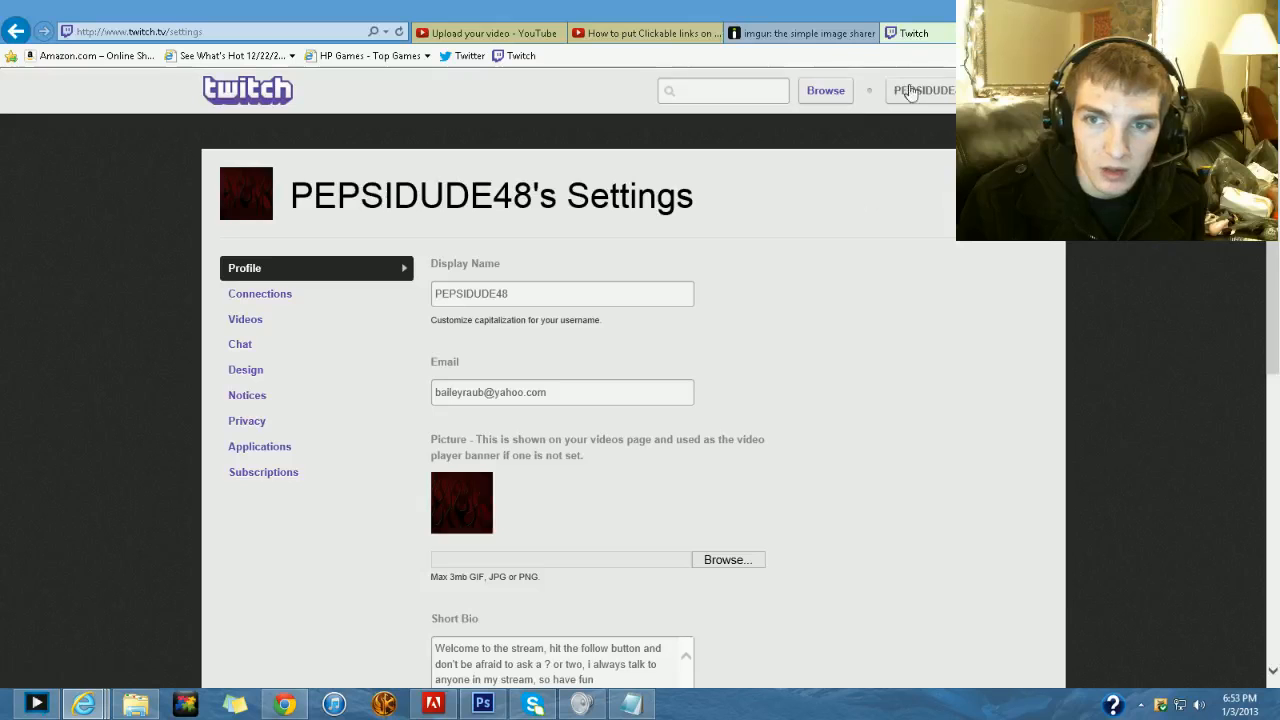
left_click(910, 92)
left_click(846, 129)
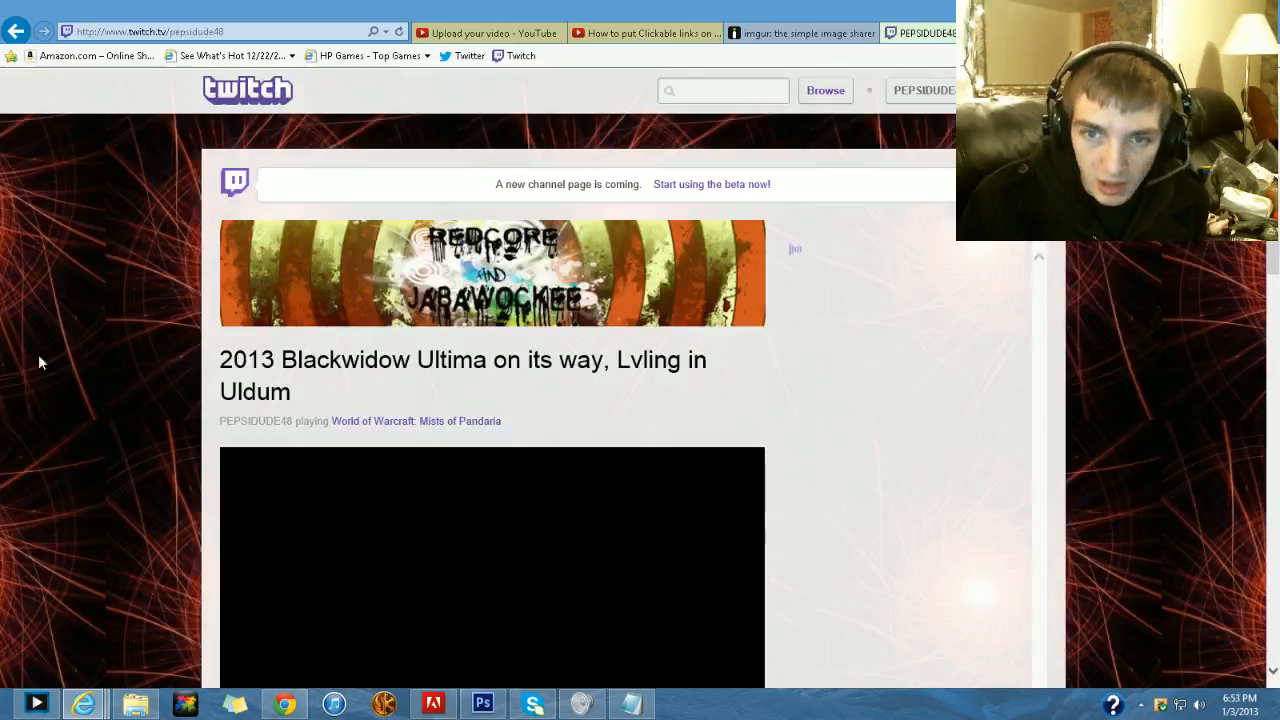
scroll(61, 345, "down", 8)
scroll(61, 350, "down", 3)
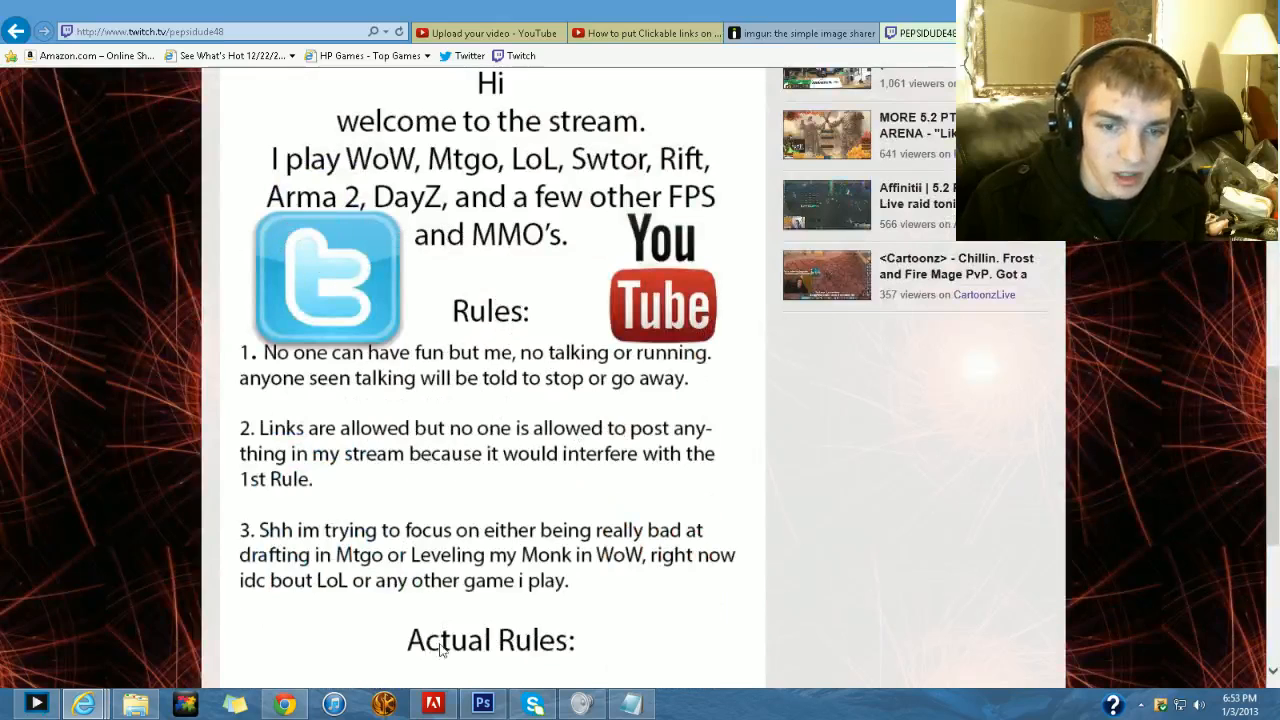
left_click(335, 262)
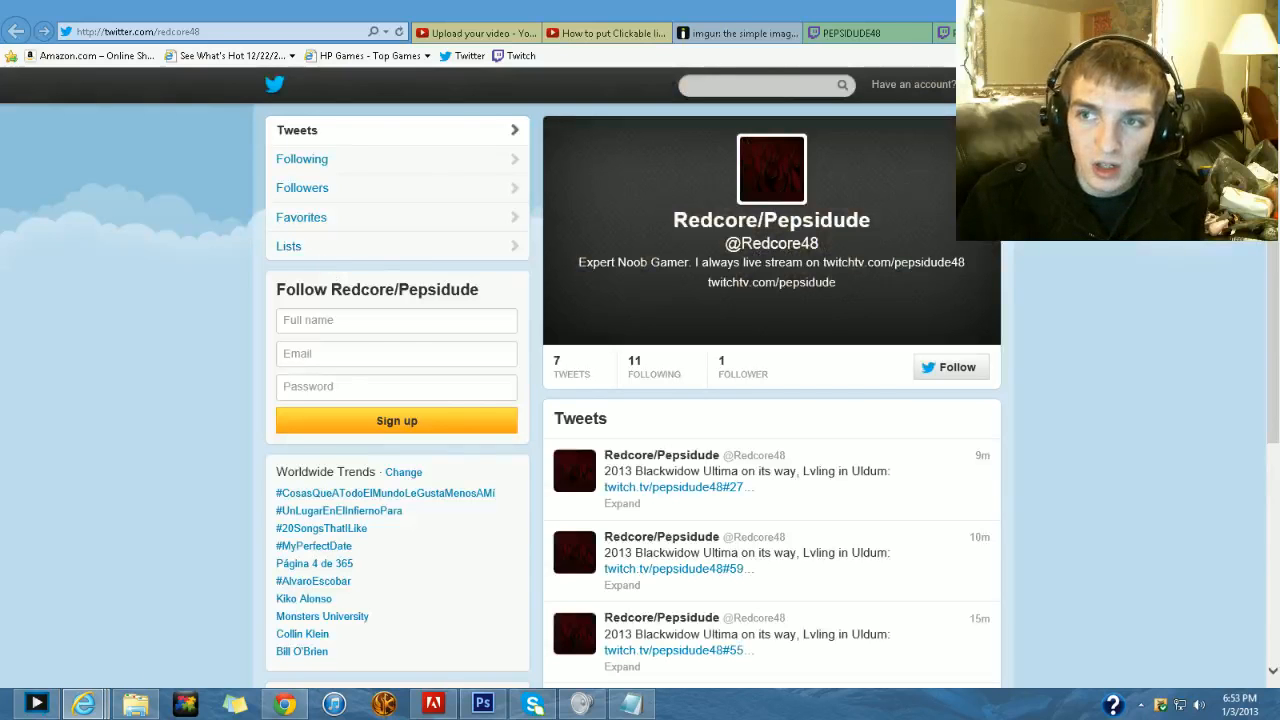
left_click(1182, 33)
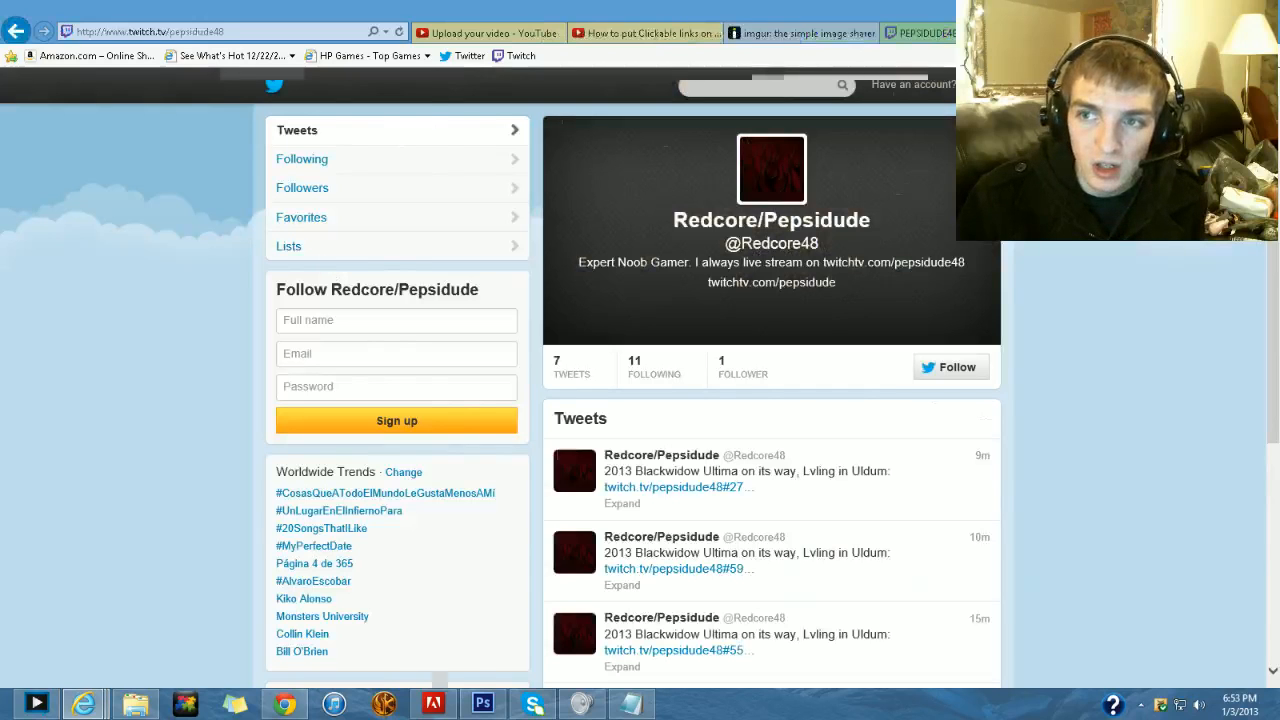
left_click(631, 705)
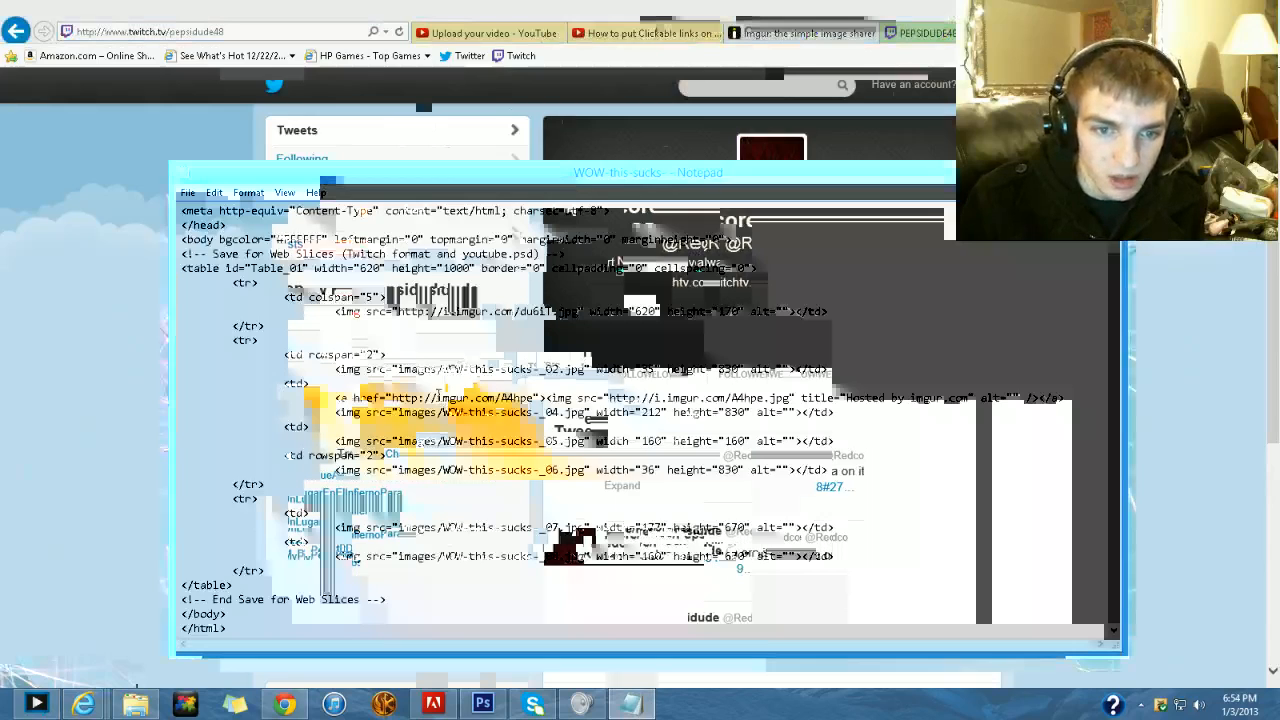
left_click_drag(448, 398, 495, 398)
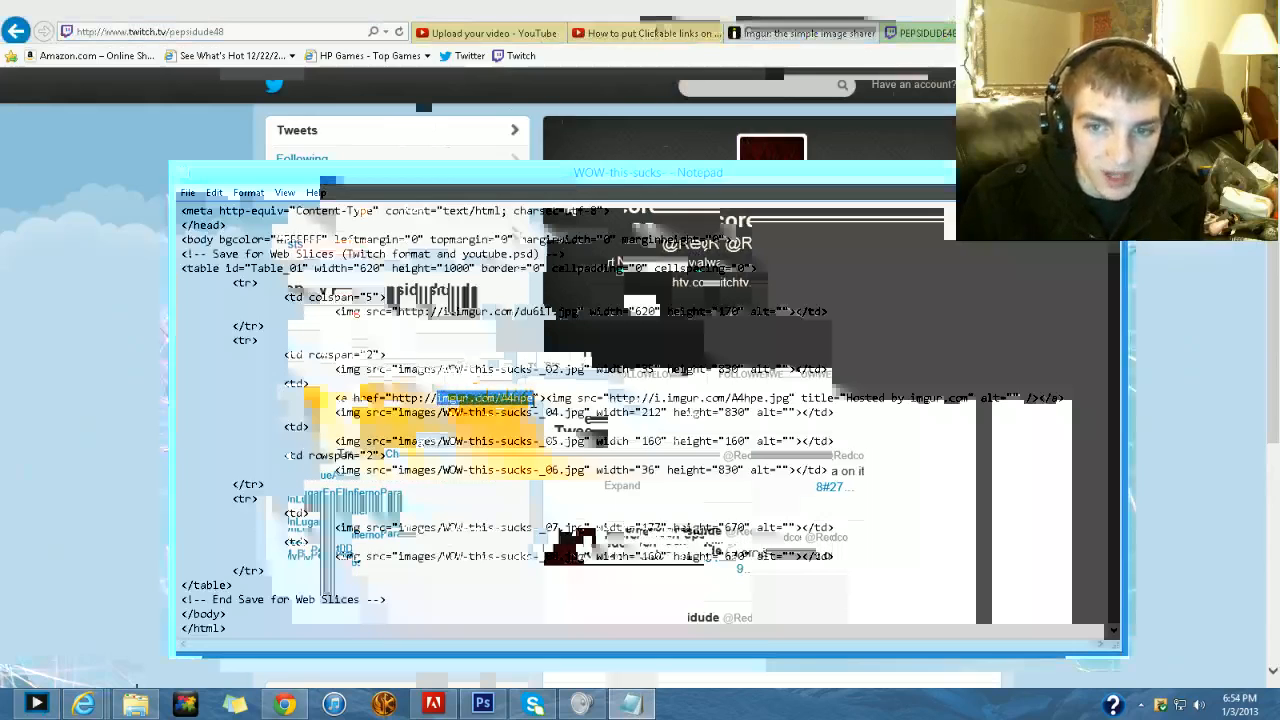
key("BackSpace")
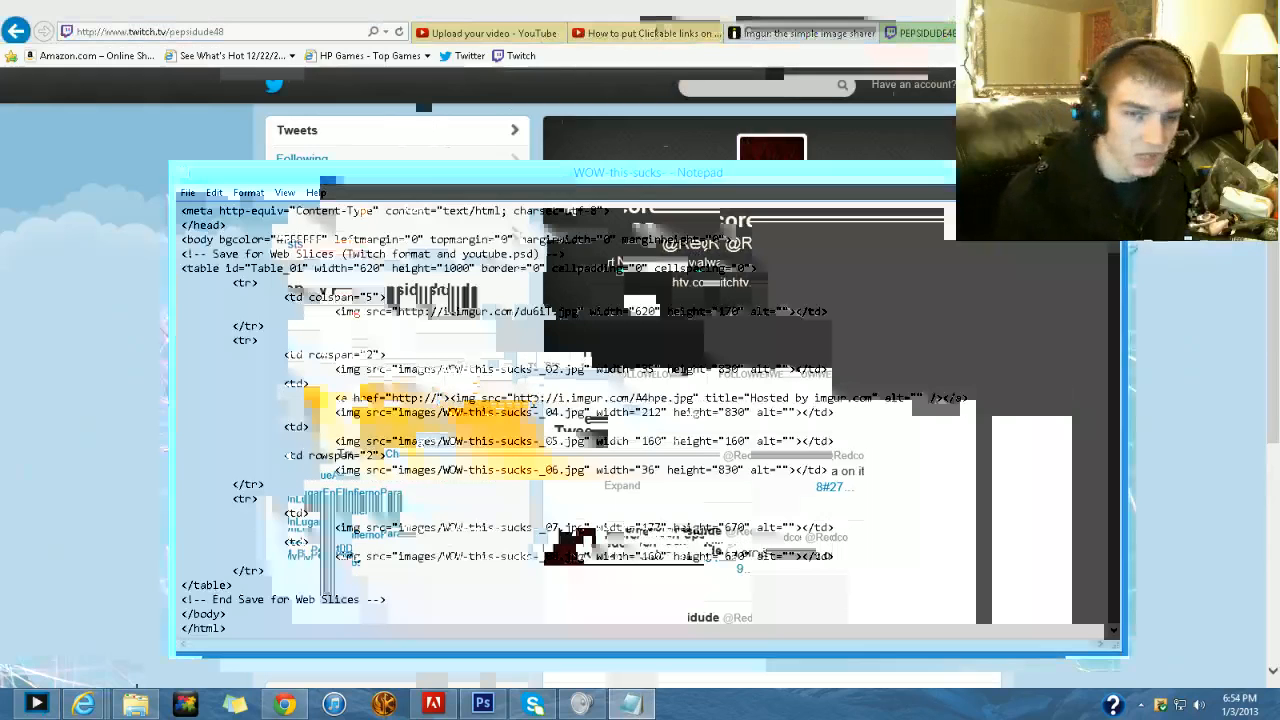
type("twitter.com")
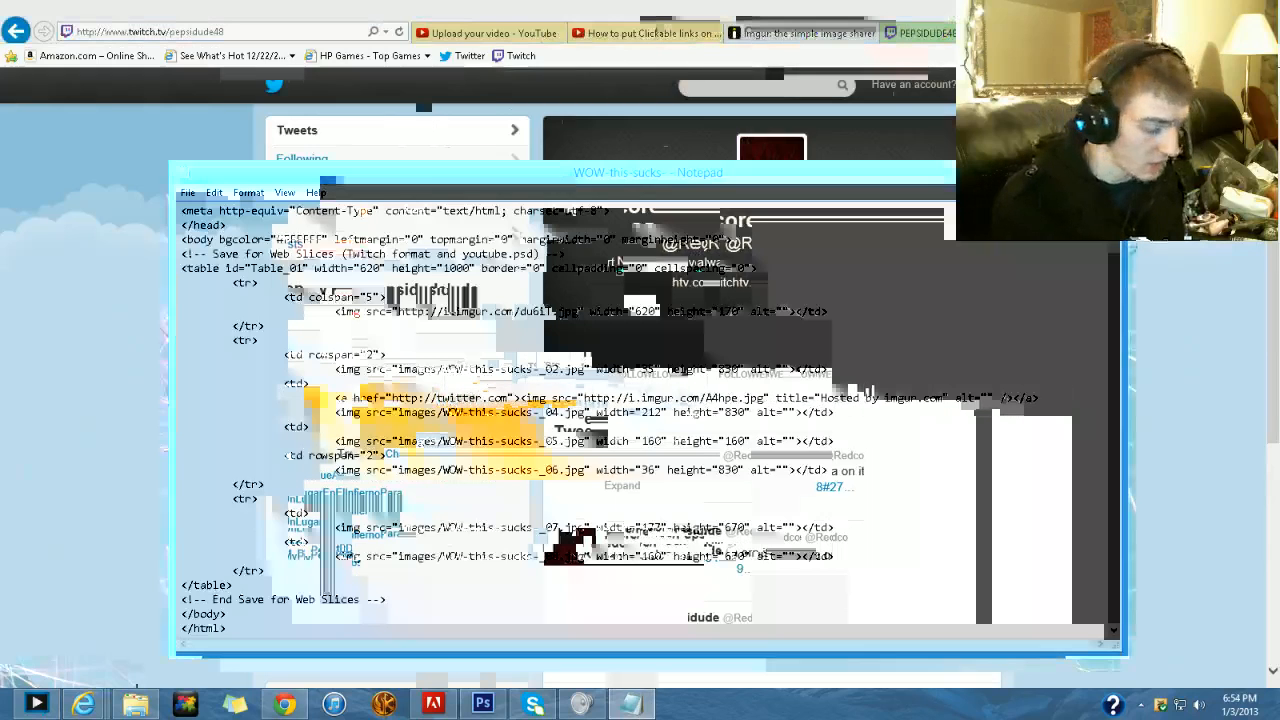
type("/")
type("redcore")
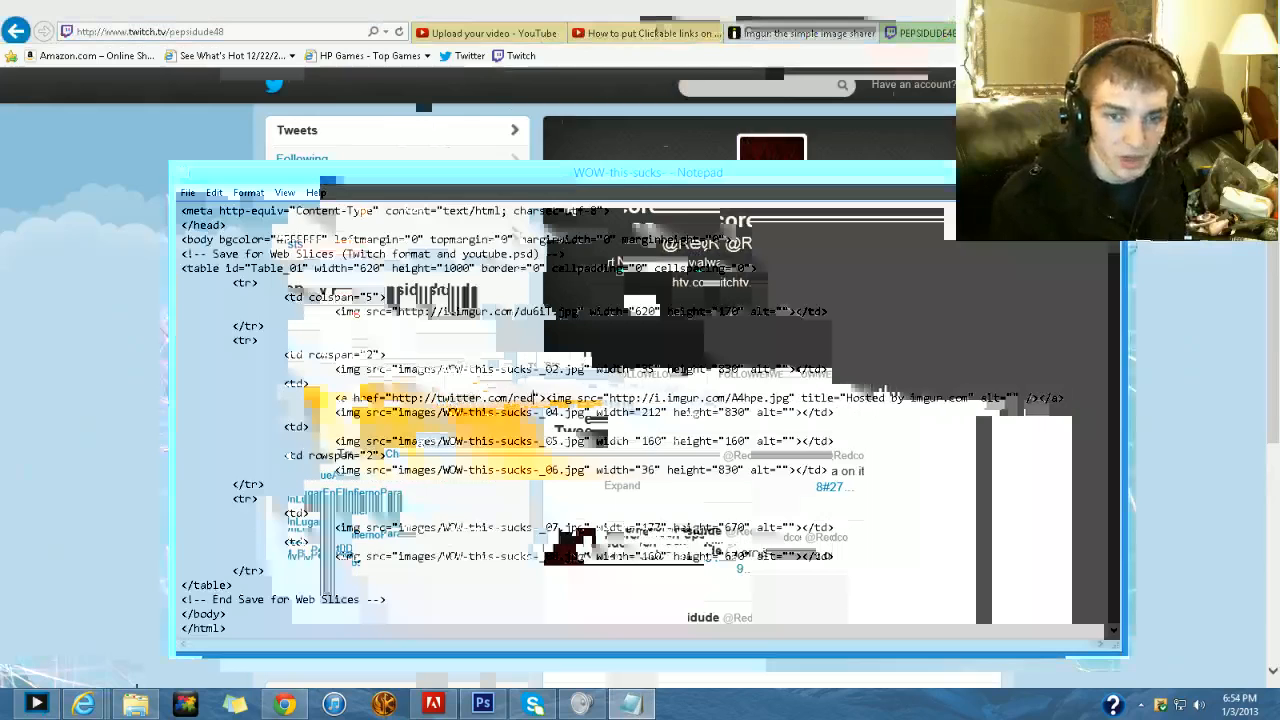
type("48")
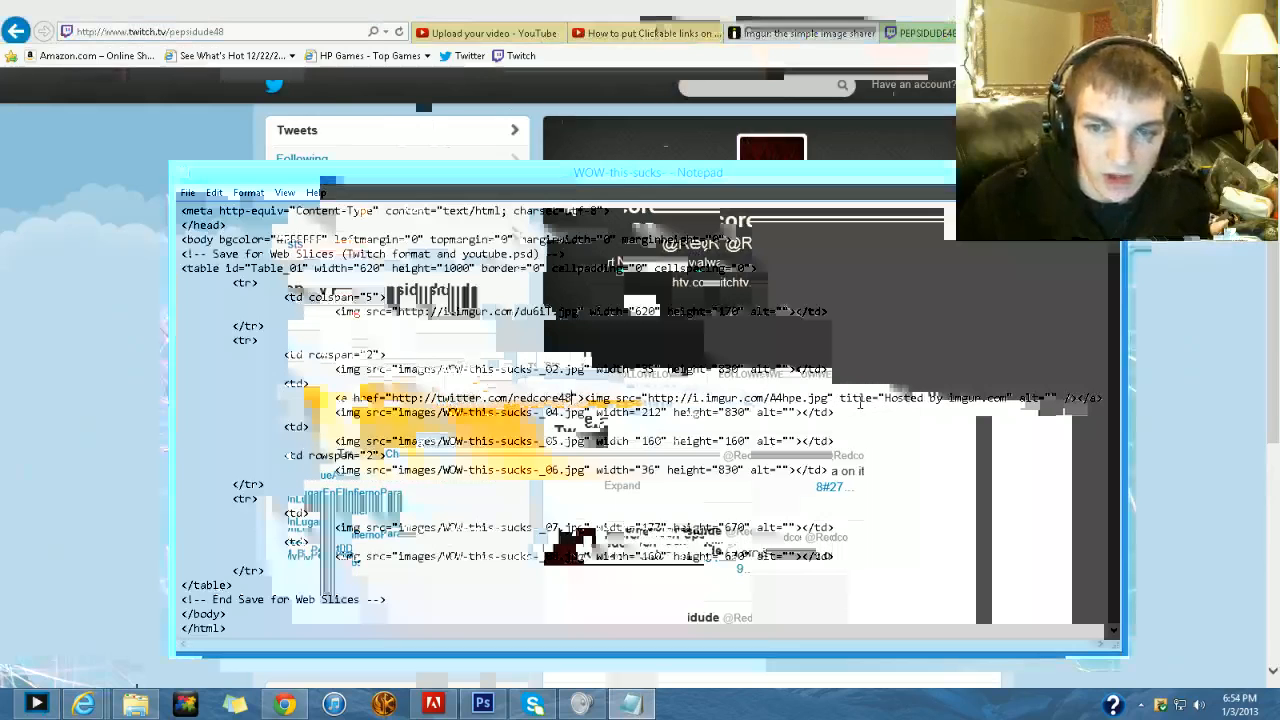
- Replace the Twitter image's title text "Hosted by imgur.com" with "twitter"
left_click_drag(884, 398, 982, 398)
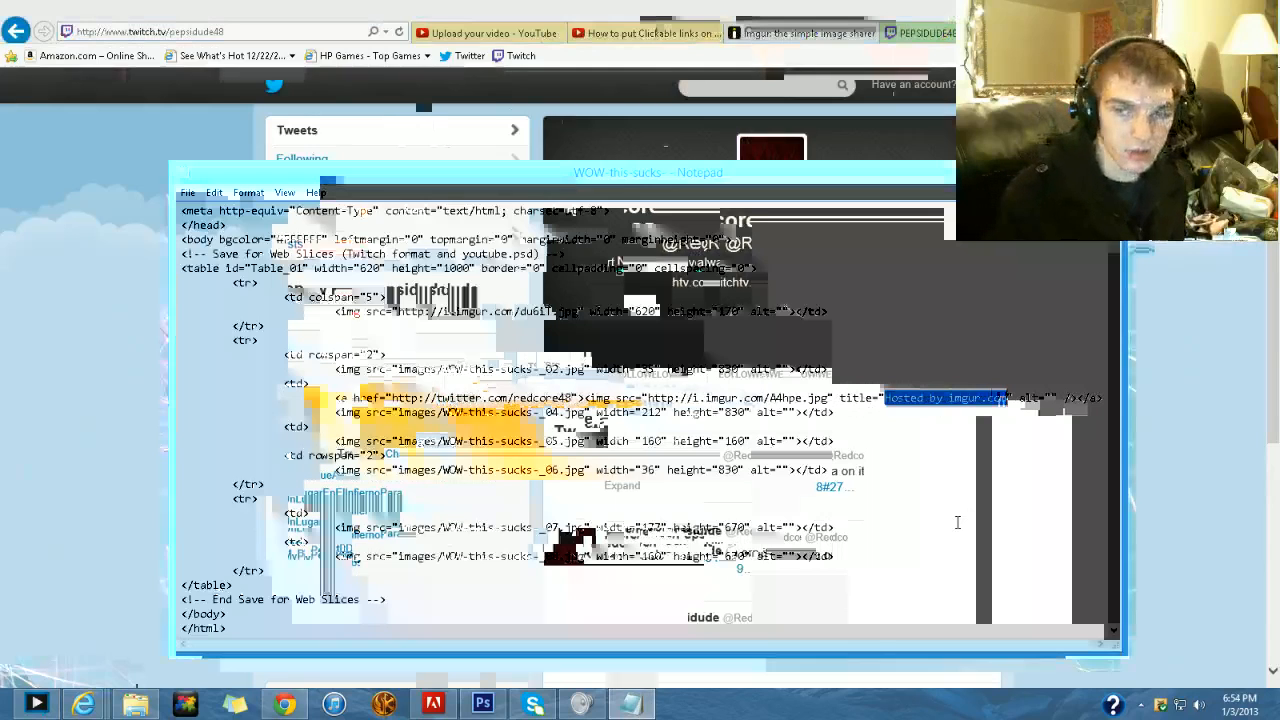
key("BackSpace")
type("twitter")
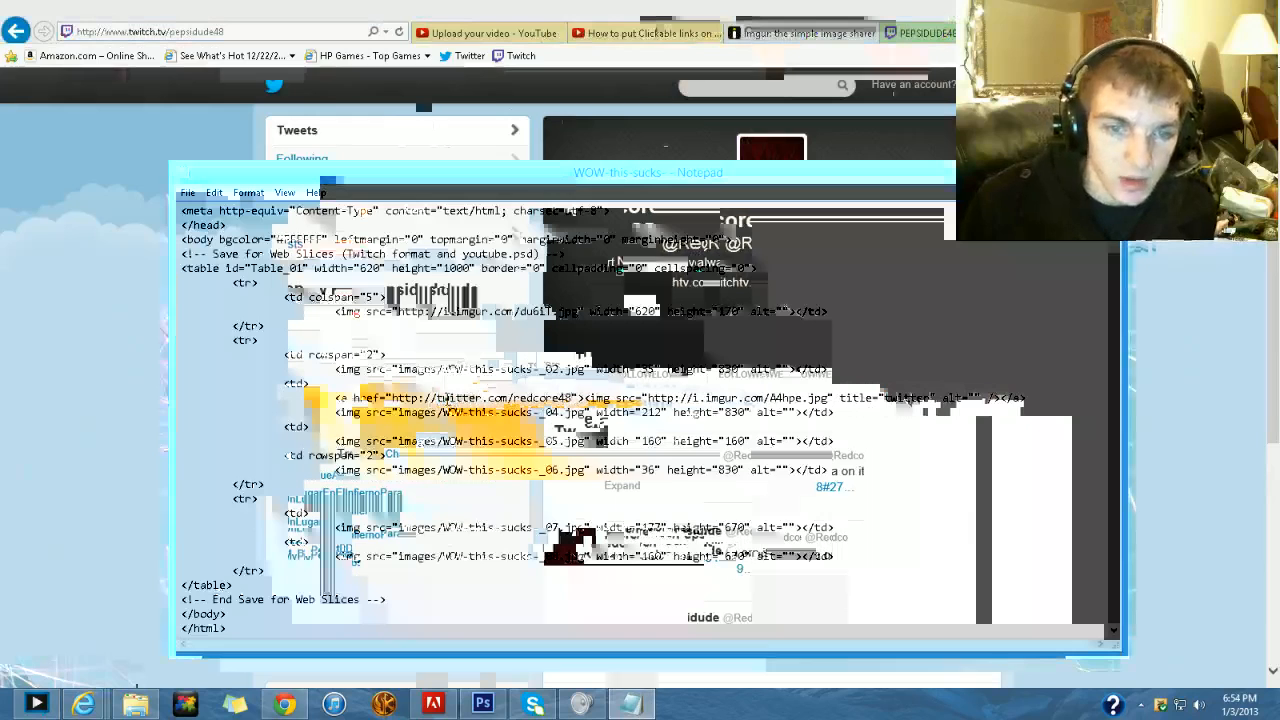
- Check the Twitter image's tooltip and link on the Twitch channel page, and return to the Notepad code
left_click(925, 32)
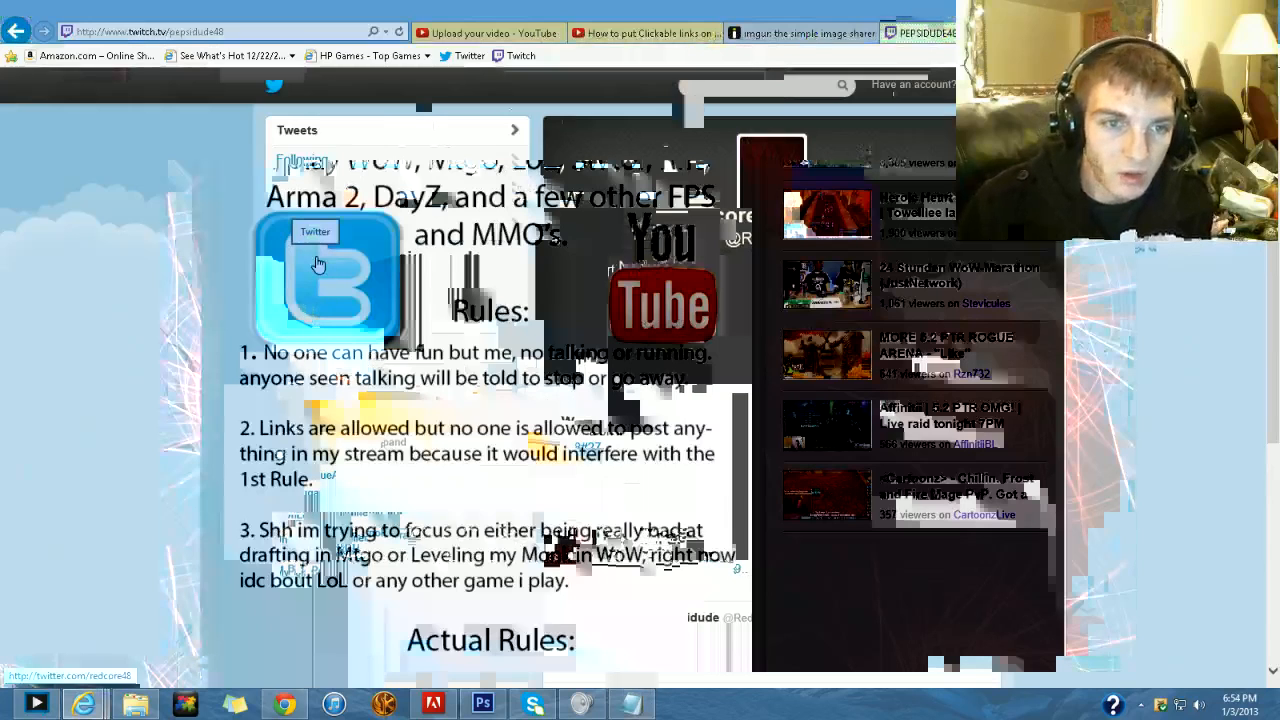
left_click(317, 263)
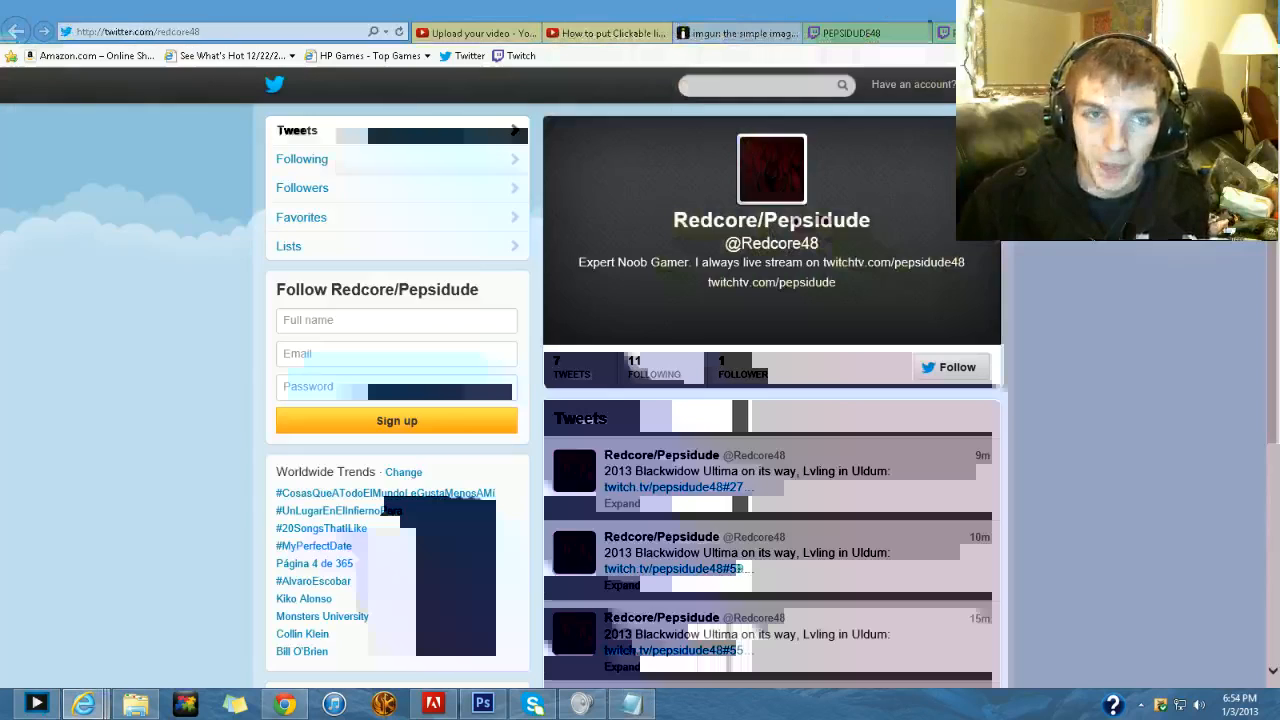
left_click(630, 705)
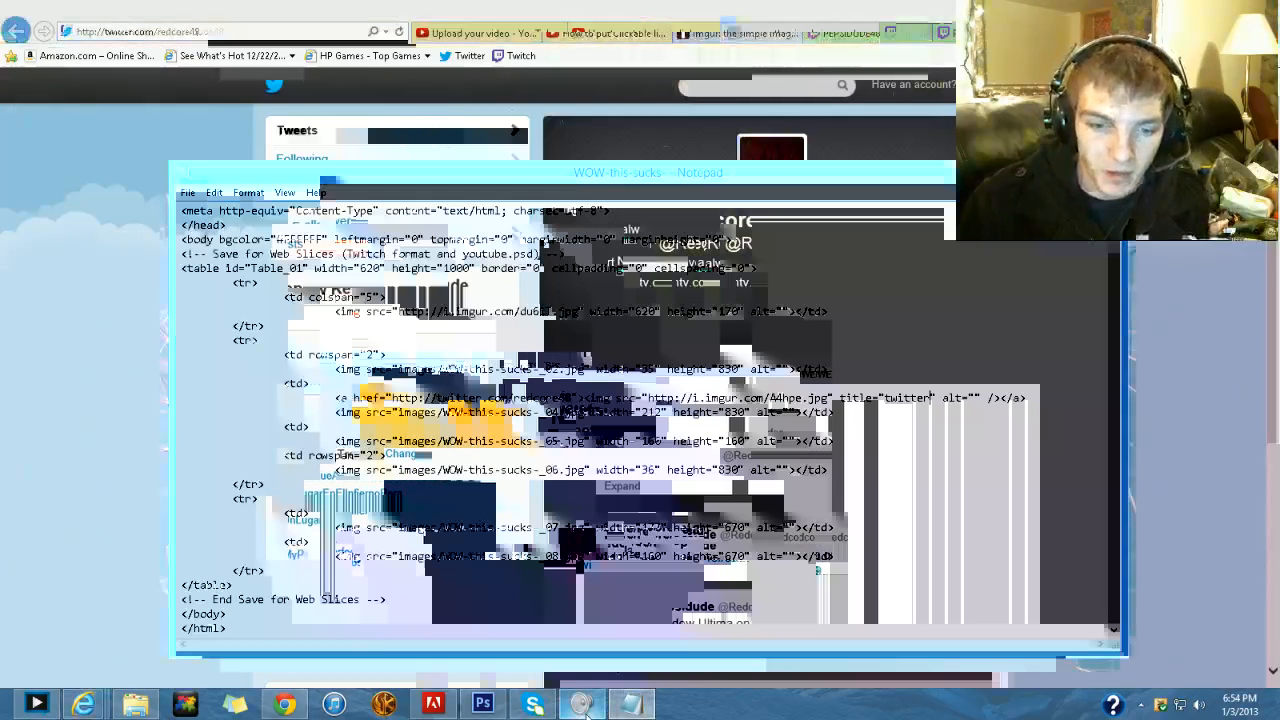
- Bring up the microphone's Listen properties and accept them to close the dialog
left_click(584, 700)
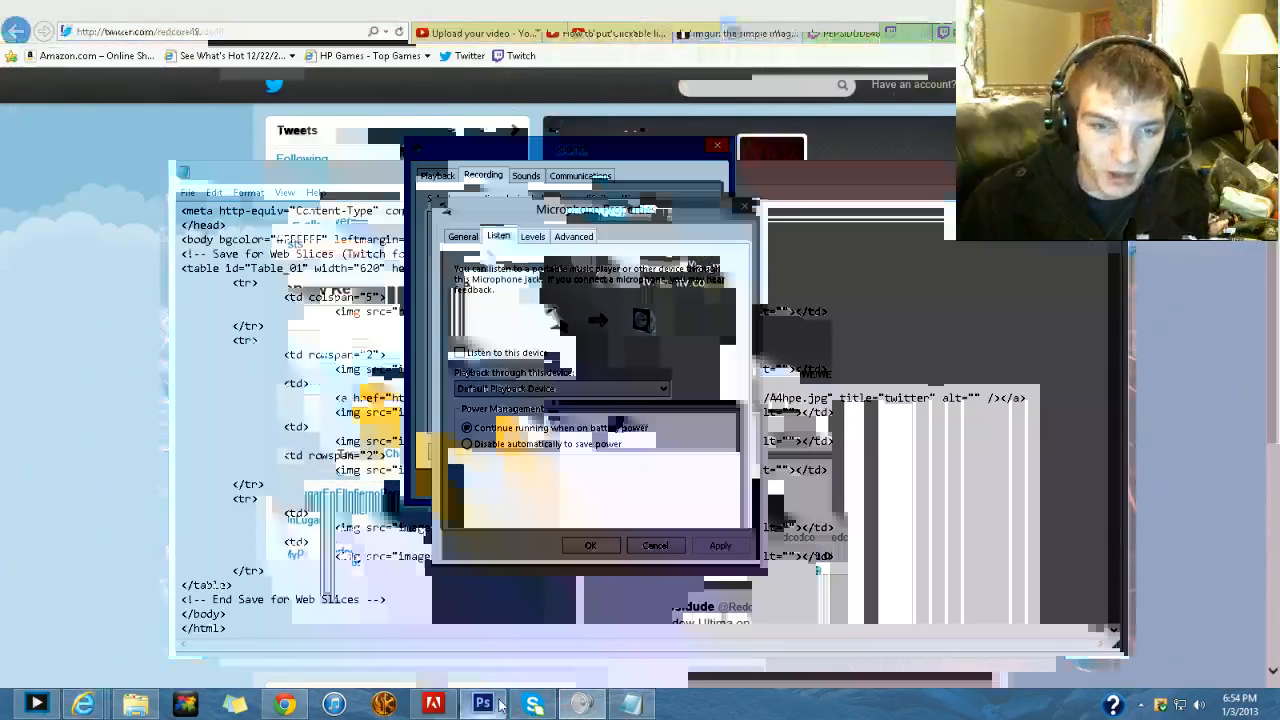
left_click(588, 549)
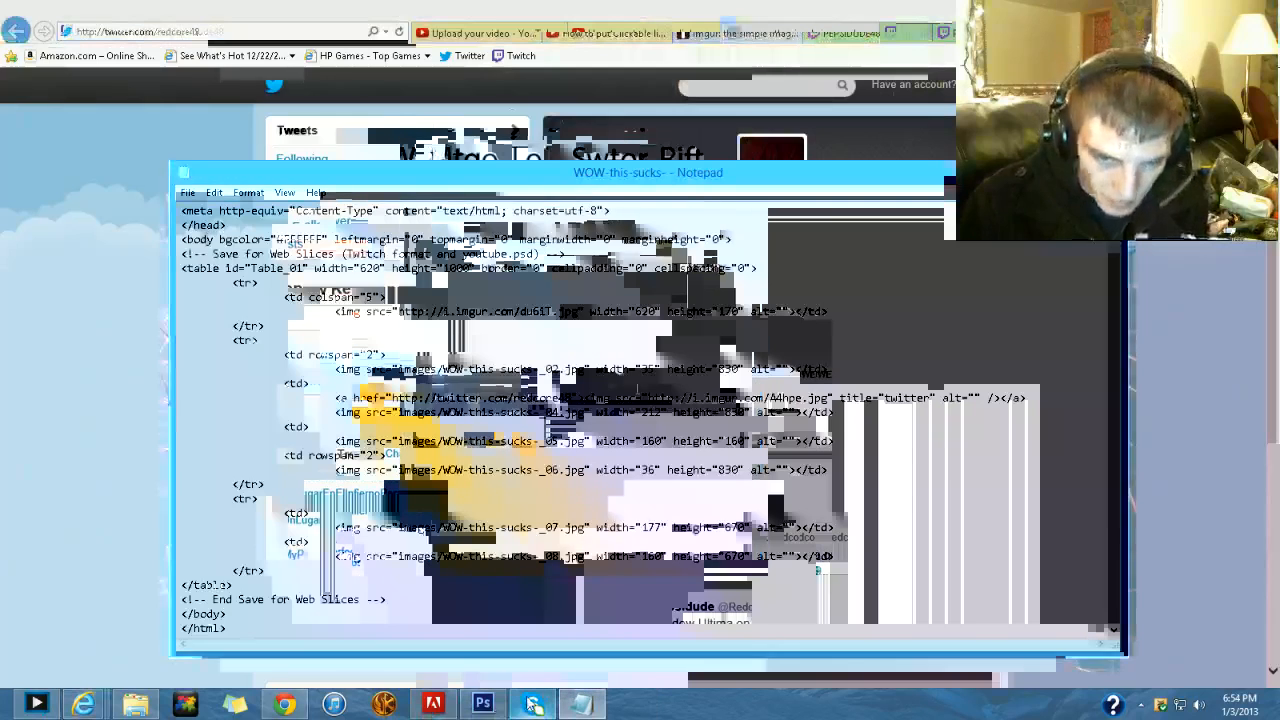
- Switch to Photoshop and examine the Twitter logo's slice borders up close in the sliced info page design
left_click(483, 705)
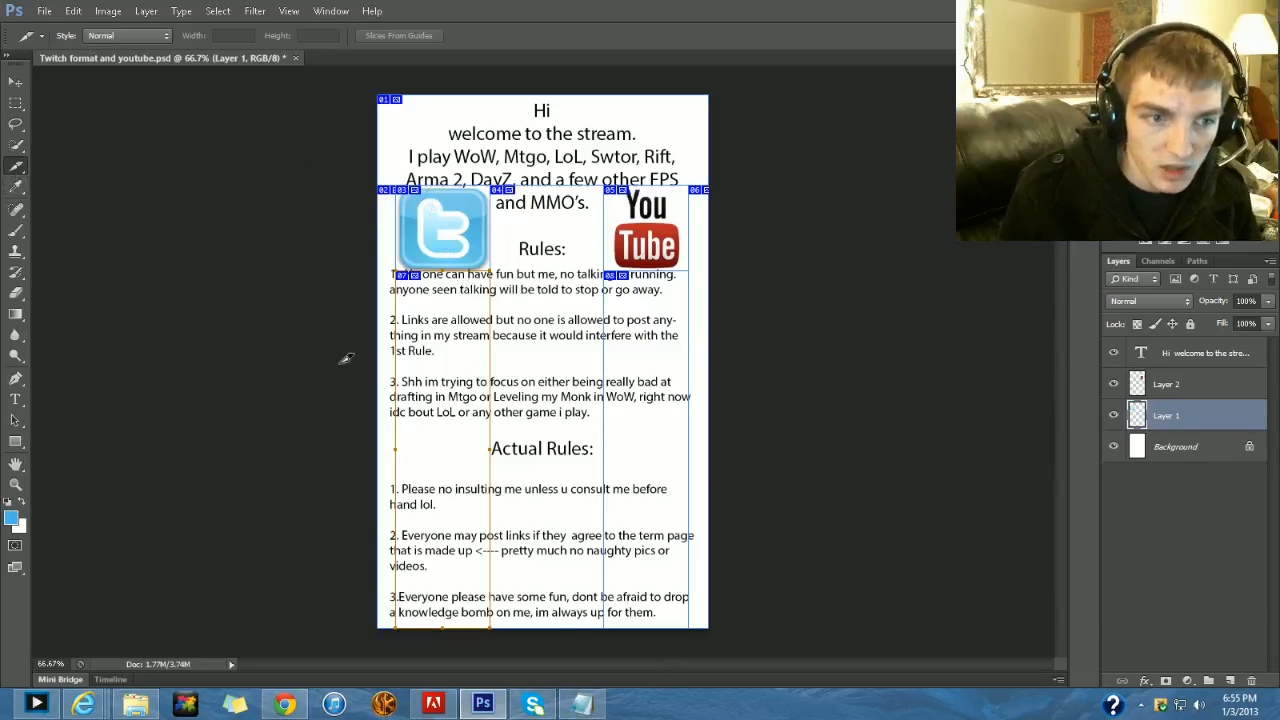
right_click(320, 311)
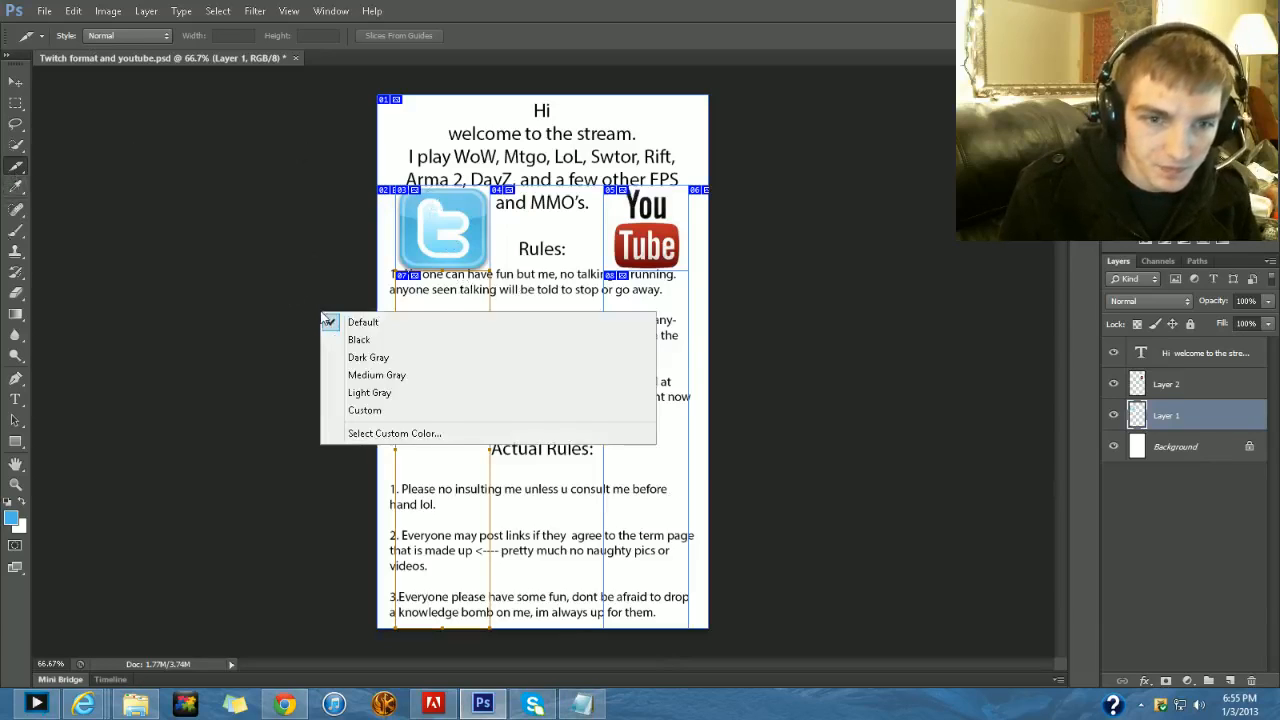
left_click(277, 234)
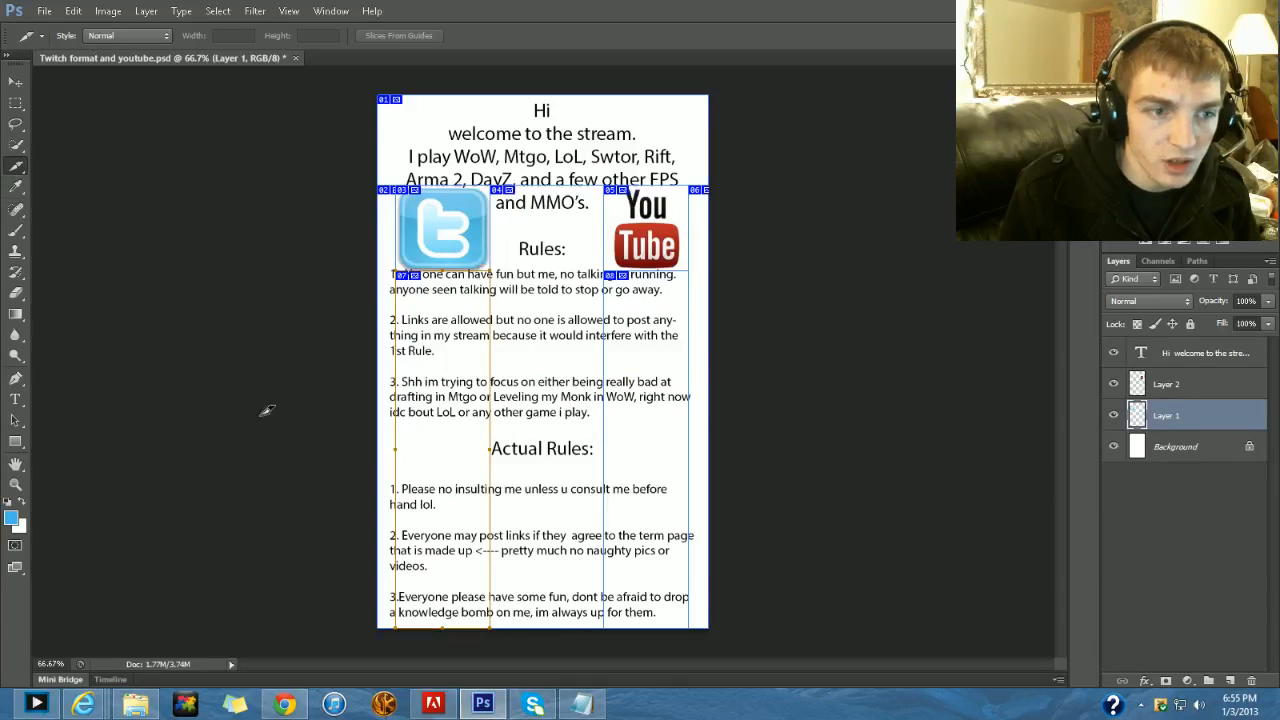
left_click(15, 486)
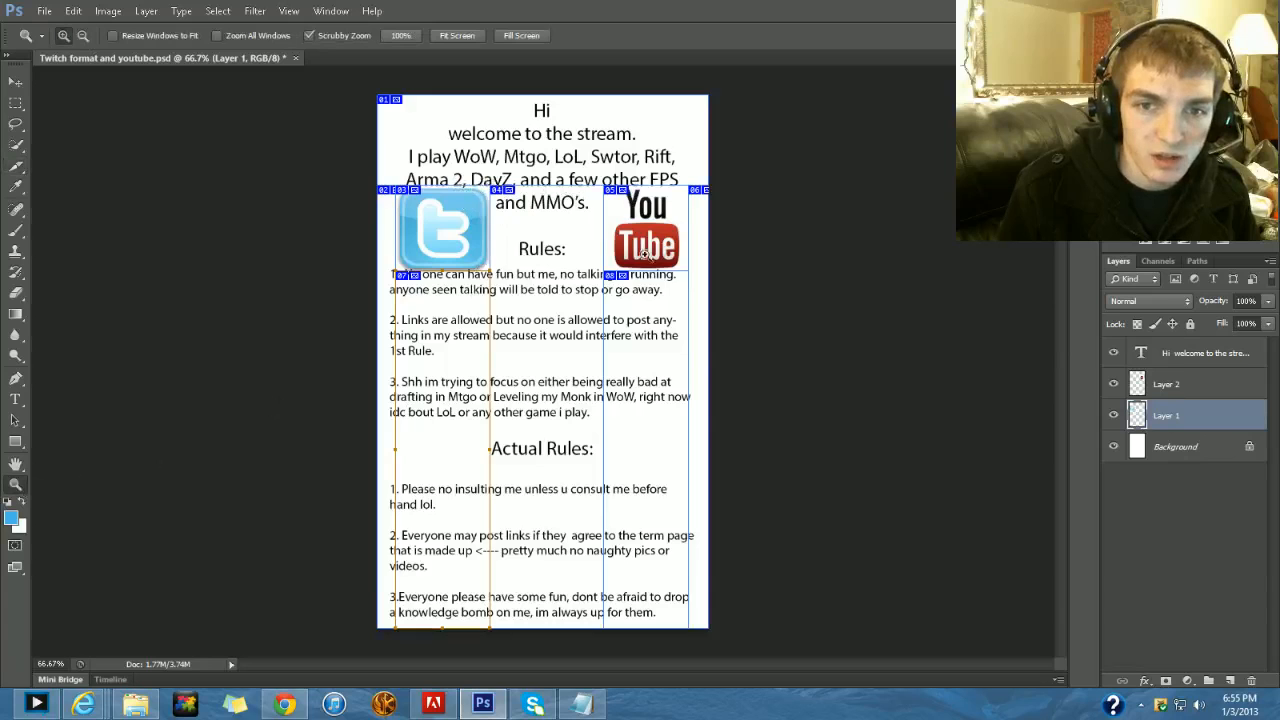
left_click(456, 185)
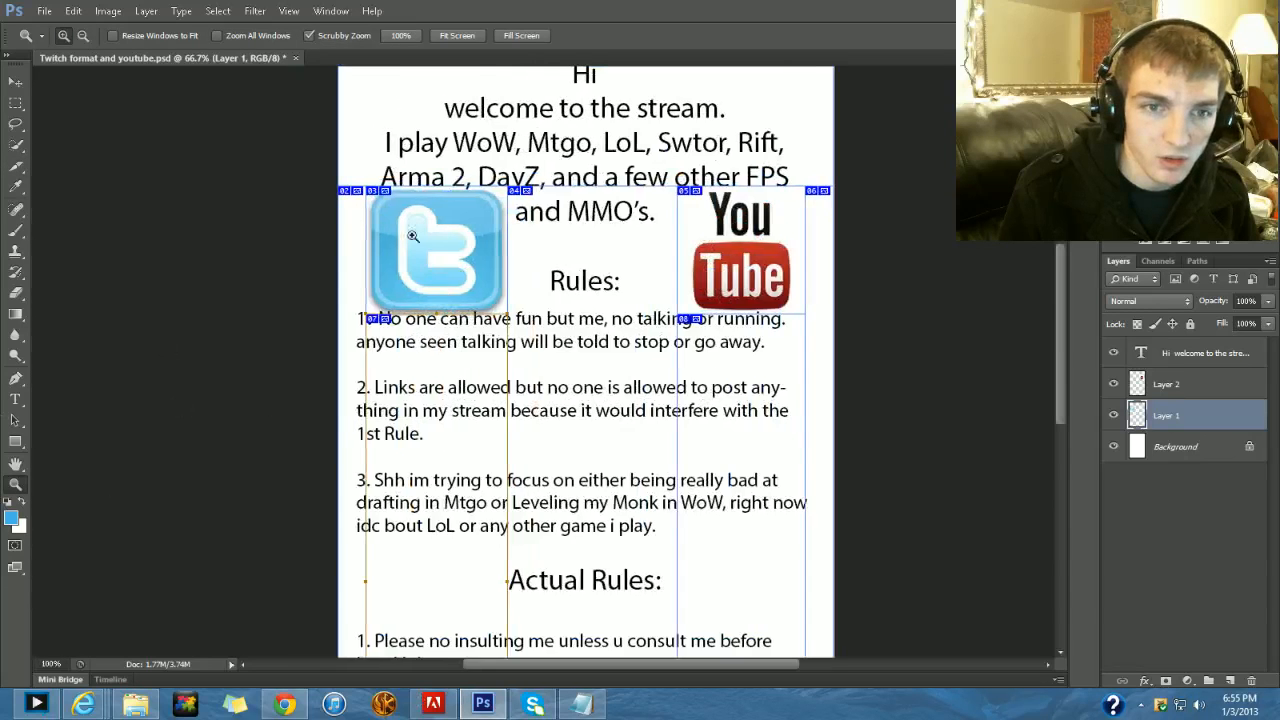
left_click(456, 185)
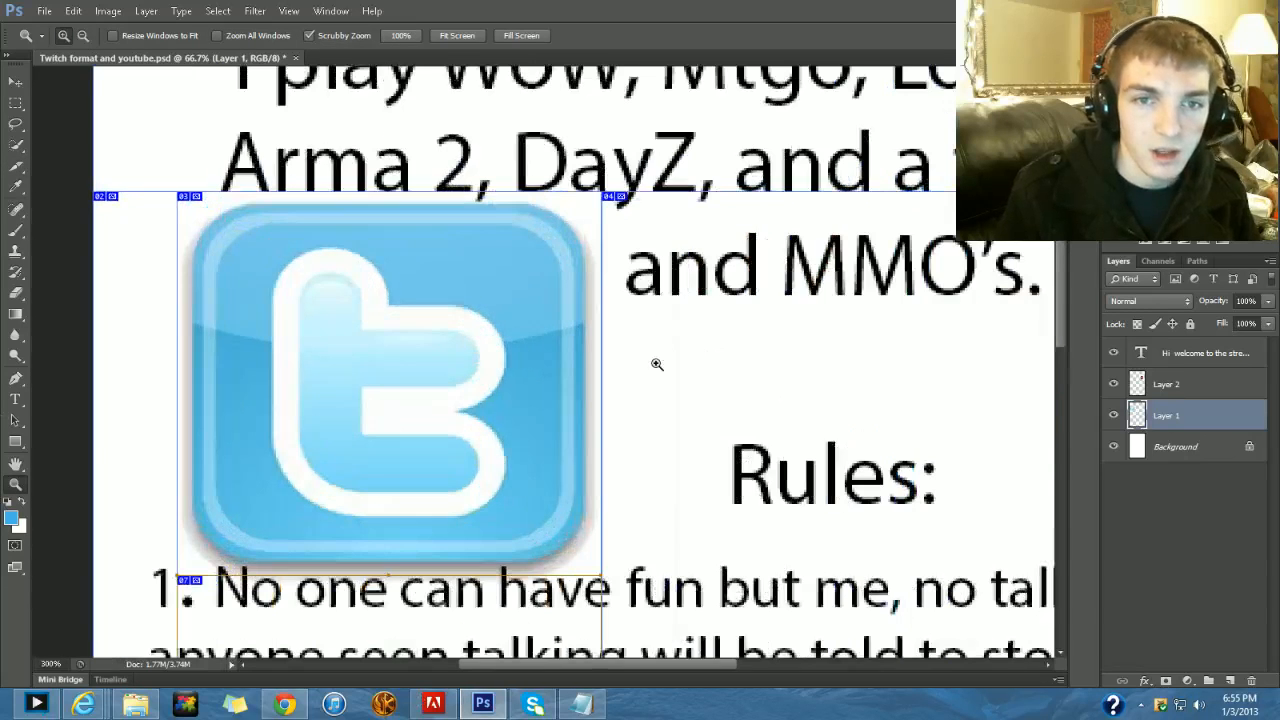
left_click(657, 364)
left_click(657, 364)
left_click(657, 364)
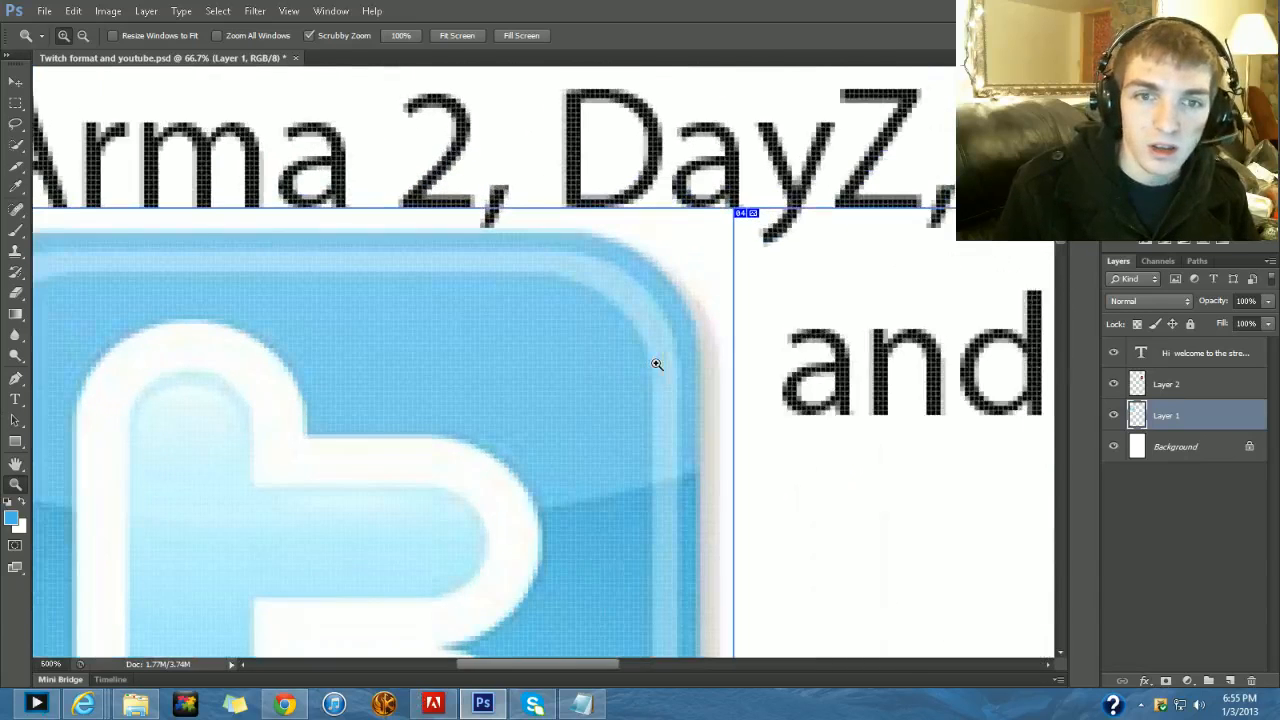
left_click(657, 364)
key("ctrl+minus")
key("ctrl+minus")
key("ctrl+minus")
key("ctrl+minus")
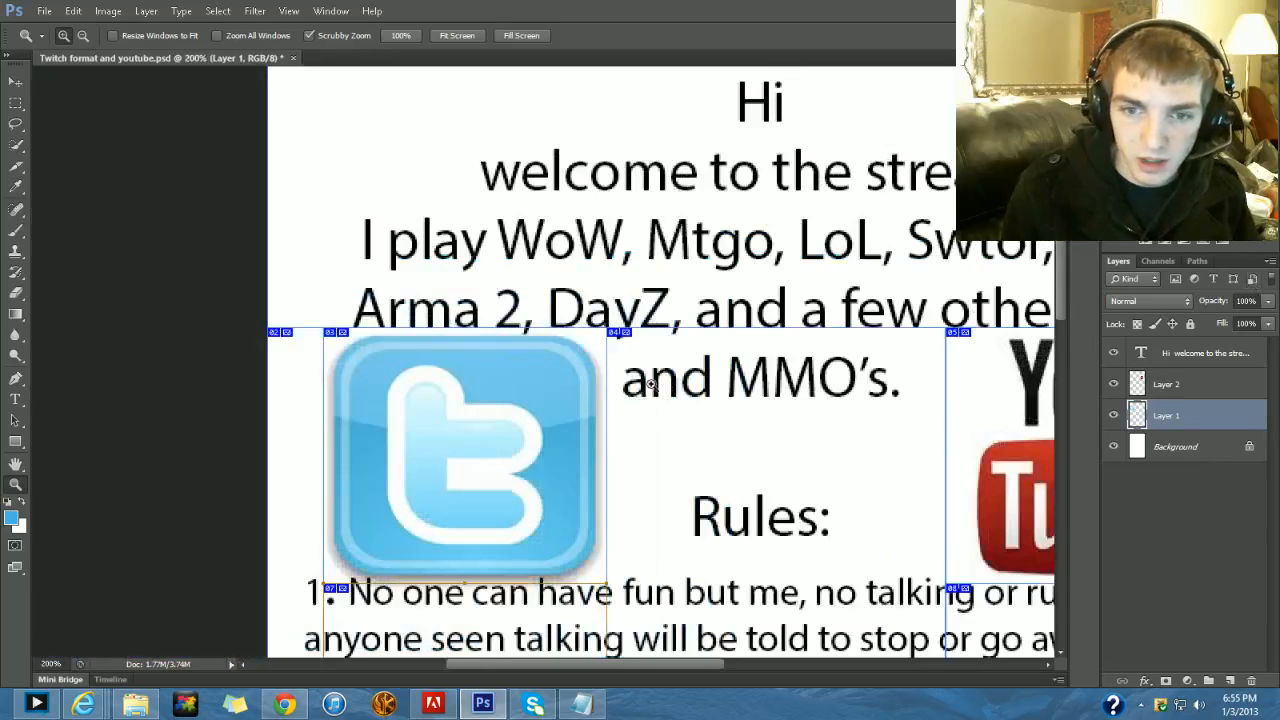
scroll(663, 377, "down", 1)
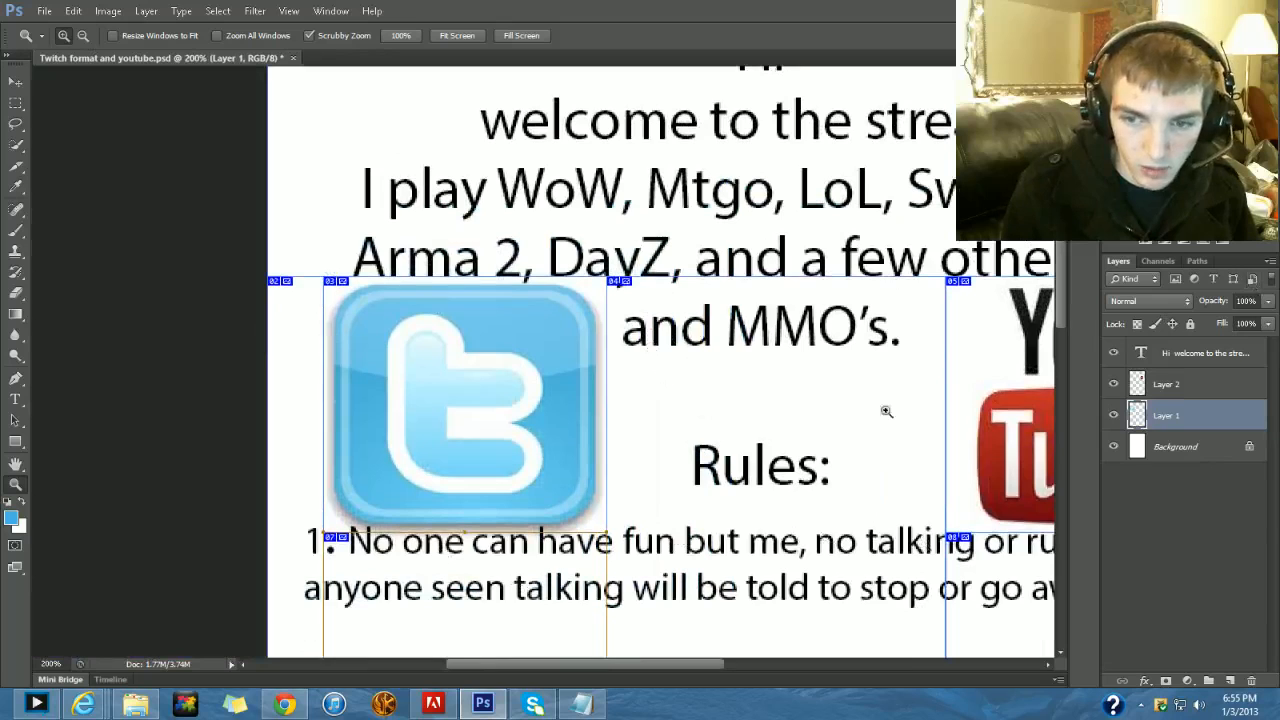
- Compare the slice image entries in the Notepad code with uploaded images 2 and 1 on imgur
left_click(584, 706)
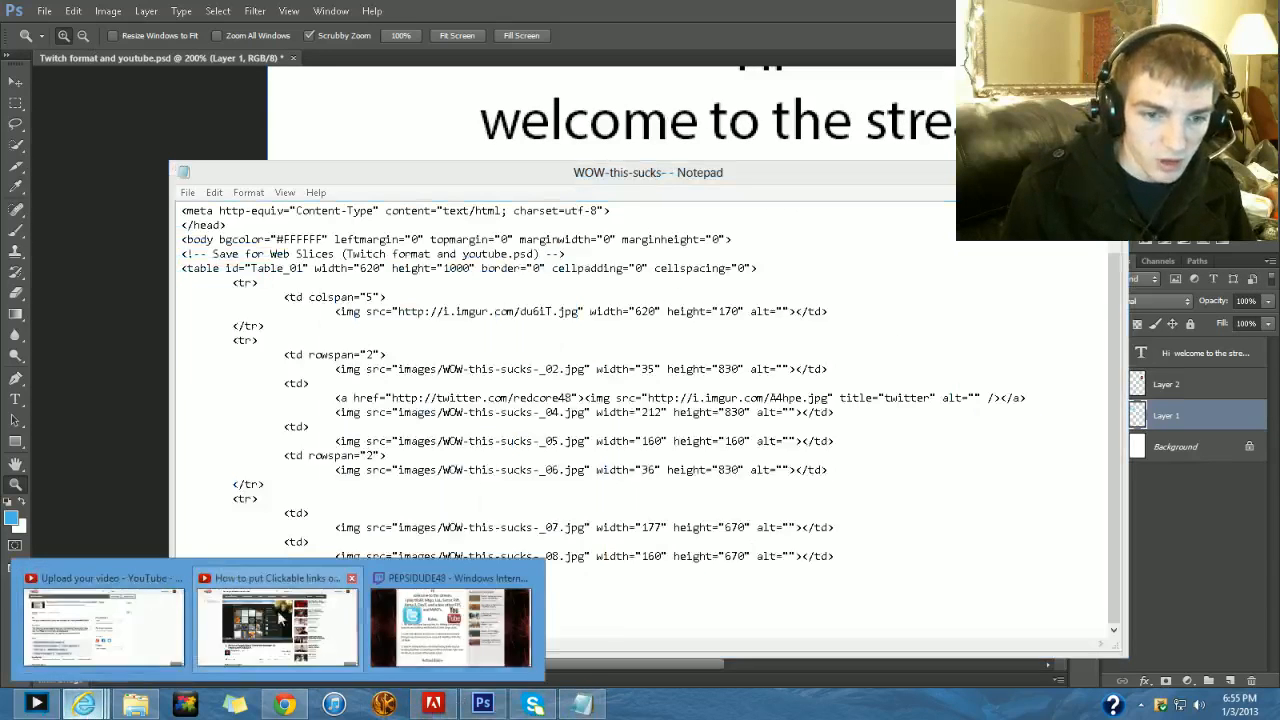
left_click(760, 40)
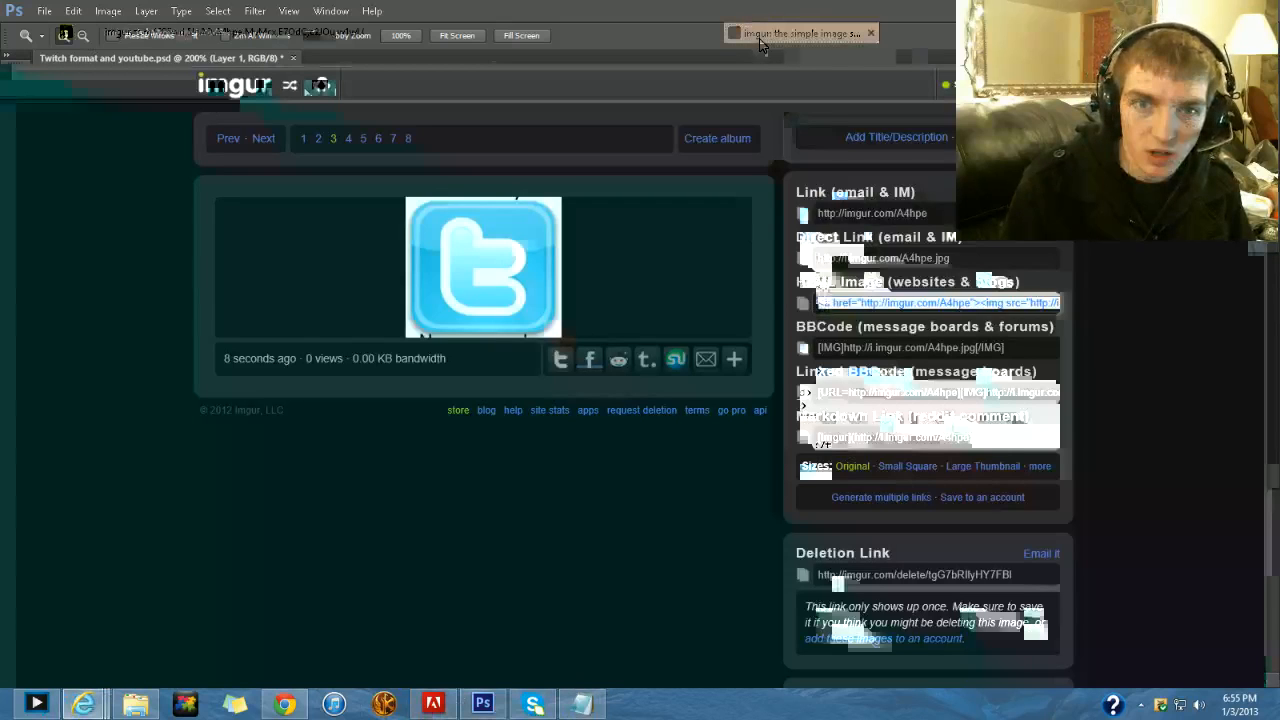
left_click(318, 141)
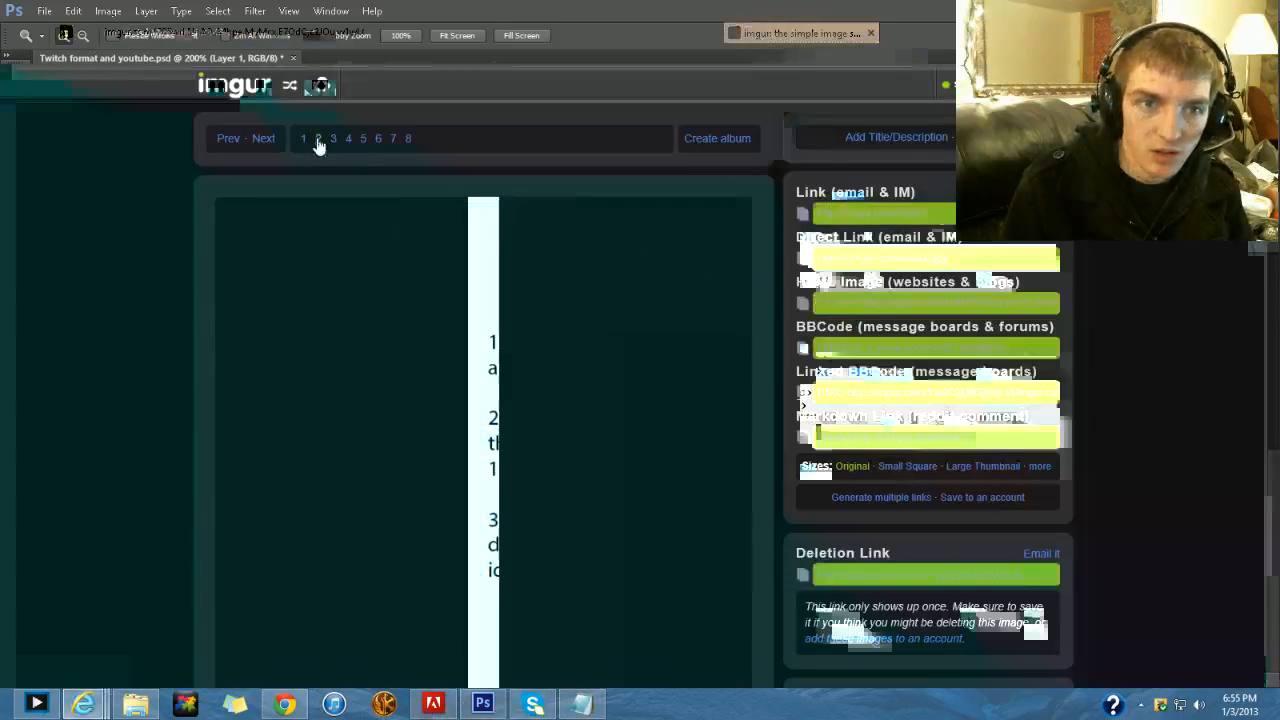
left_click(303, 138)
left_click(580, 706)
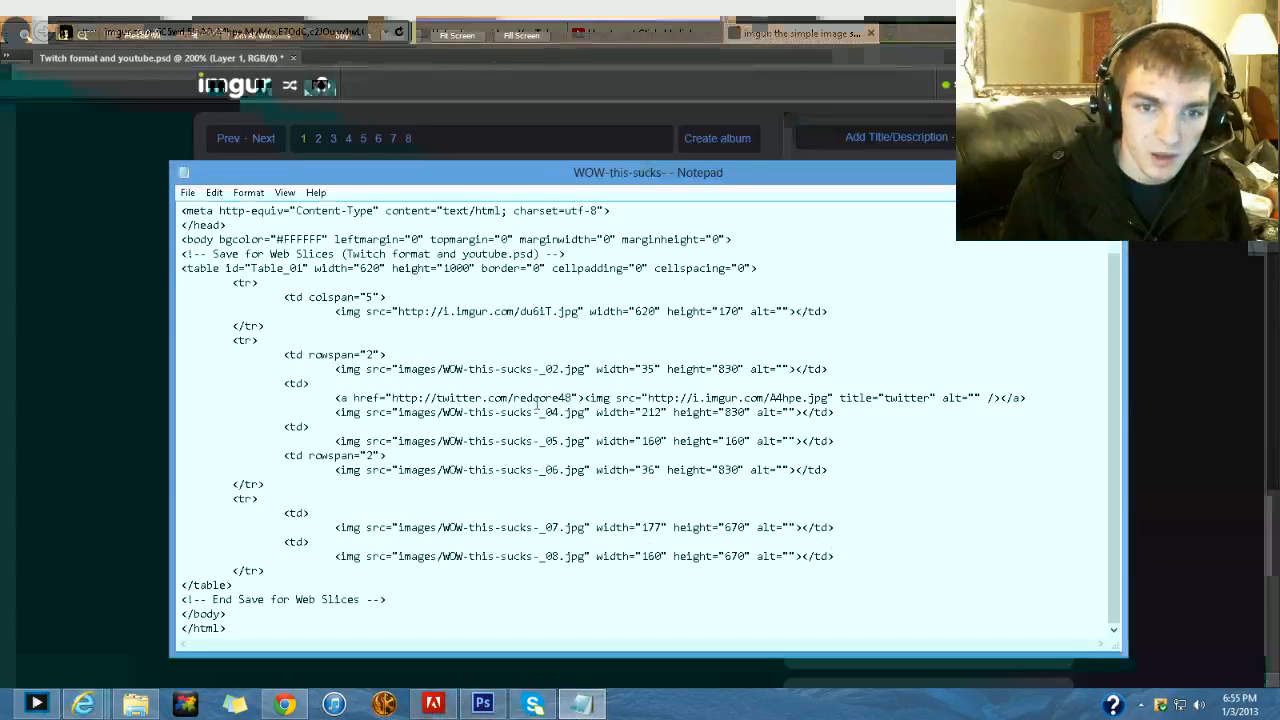
left_click(101, 271)
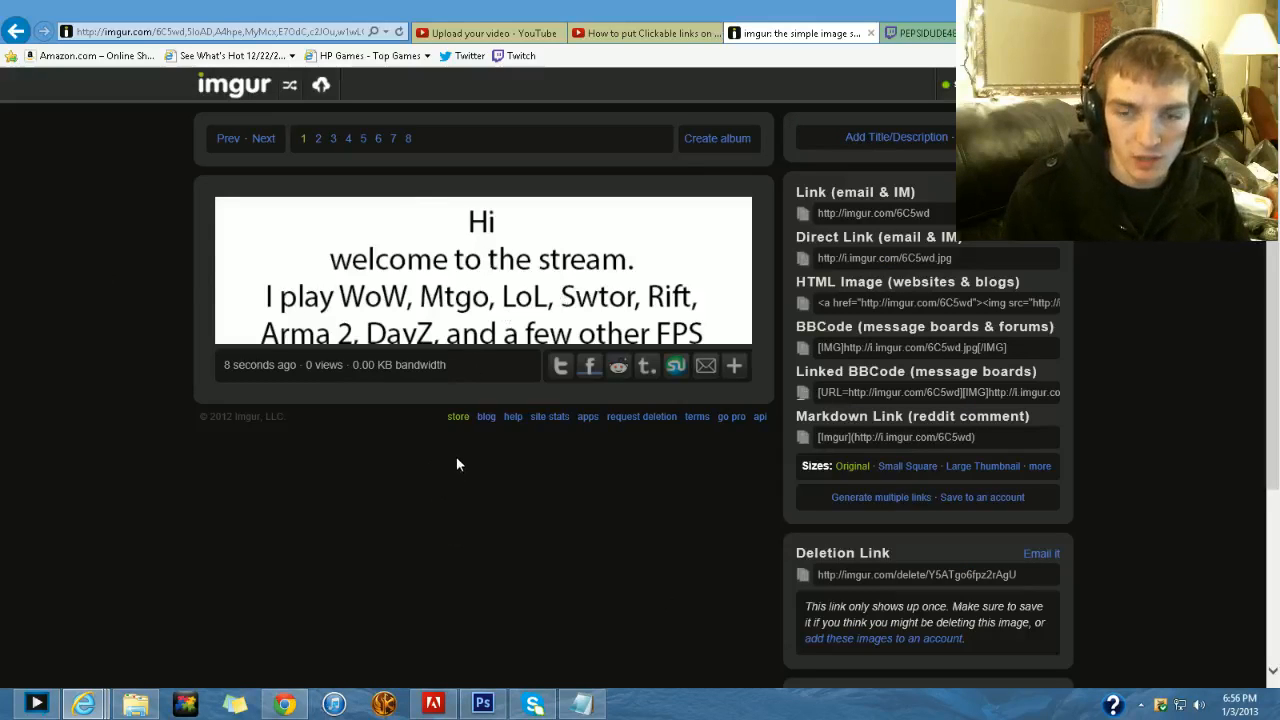
- Switch to the Twitch channel page and check the chat's viewer list, closing it again
left_click(918, 36)
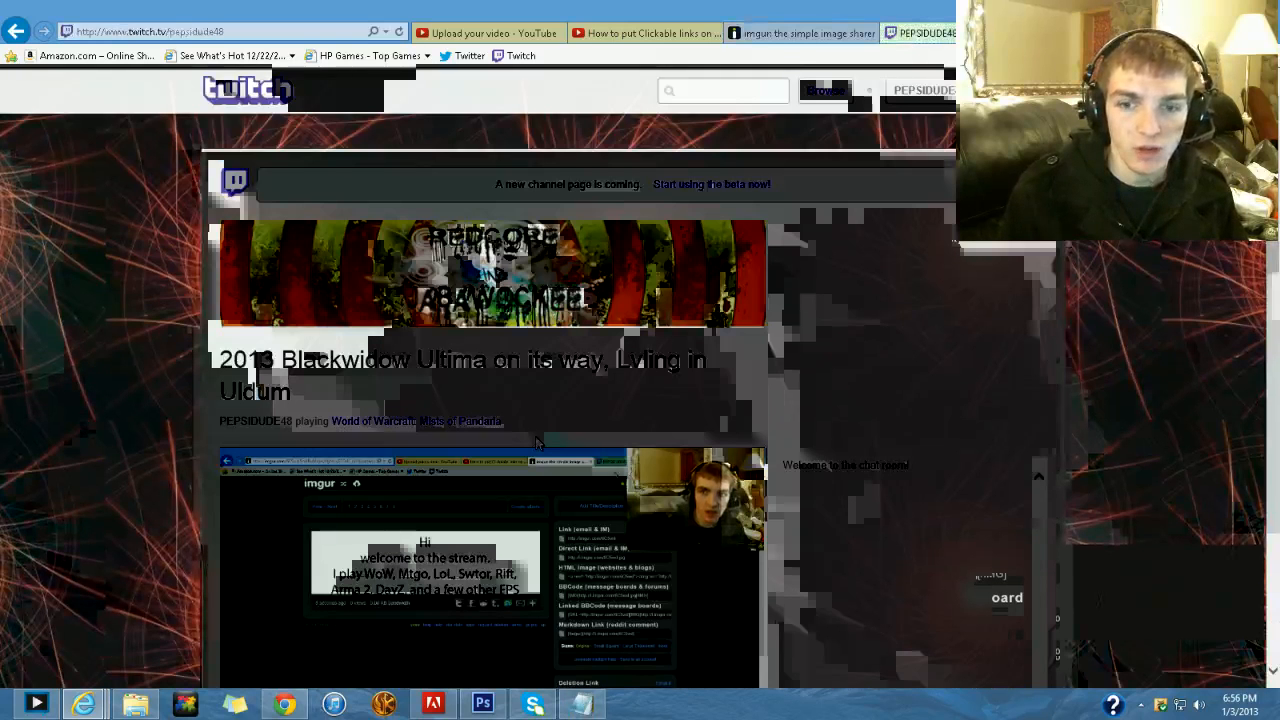
scroll(1078, 418, "down", 3)
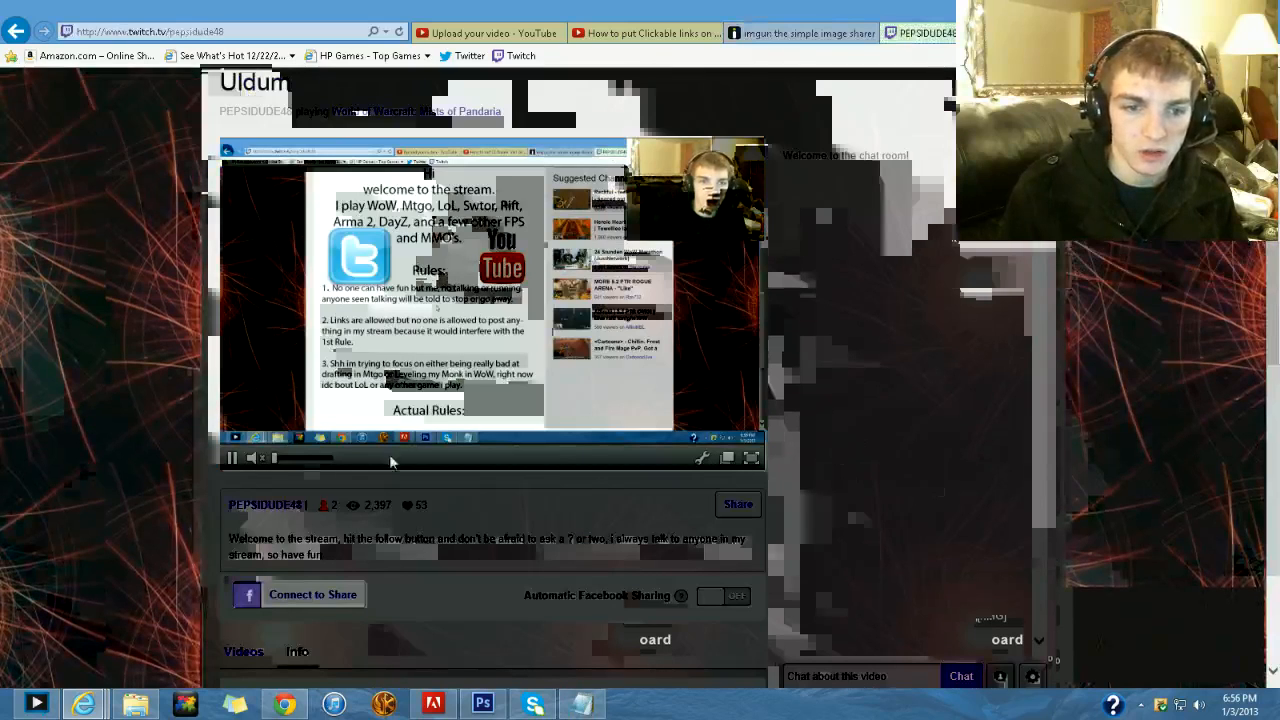
left_click(999, 676)
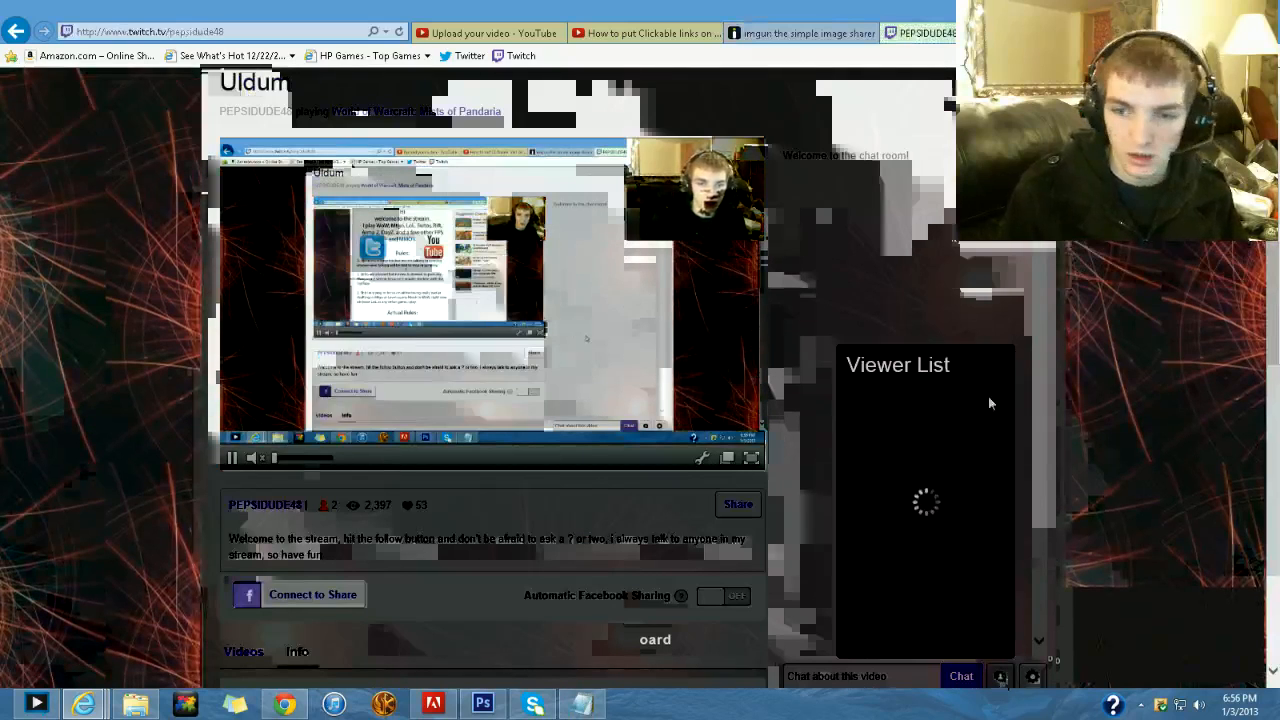
left_click(999, 678)
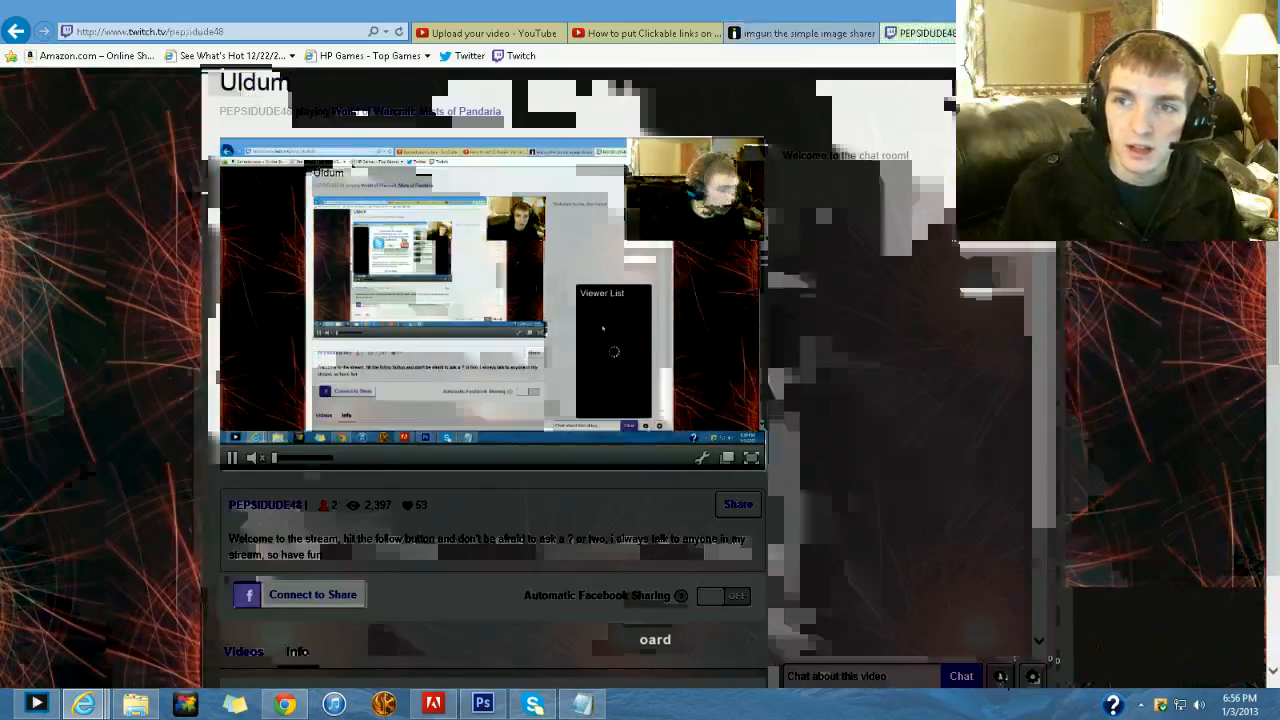
- Test where the YouTube image on the Twitch channel page links, and switch to the broadcasting program
left_click(627, 276)
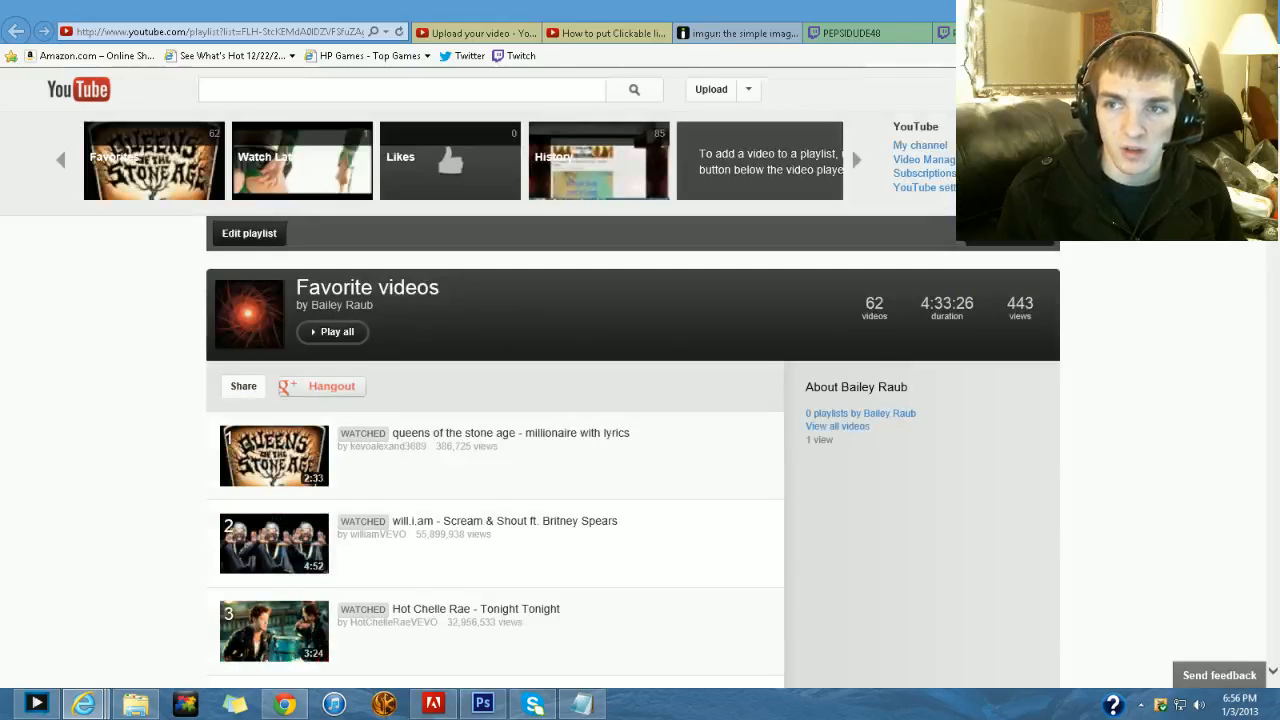
left_click(36, 704)
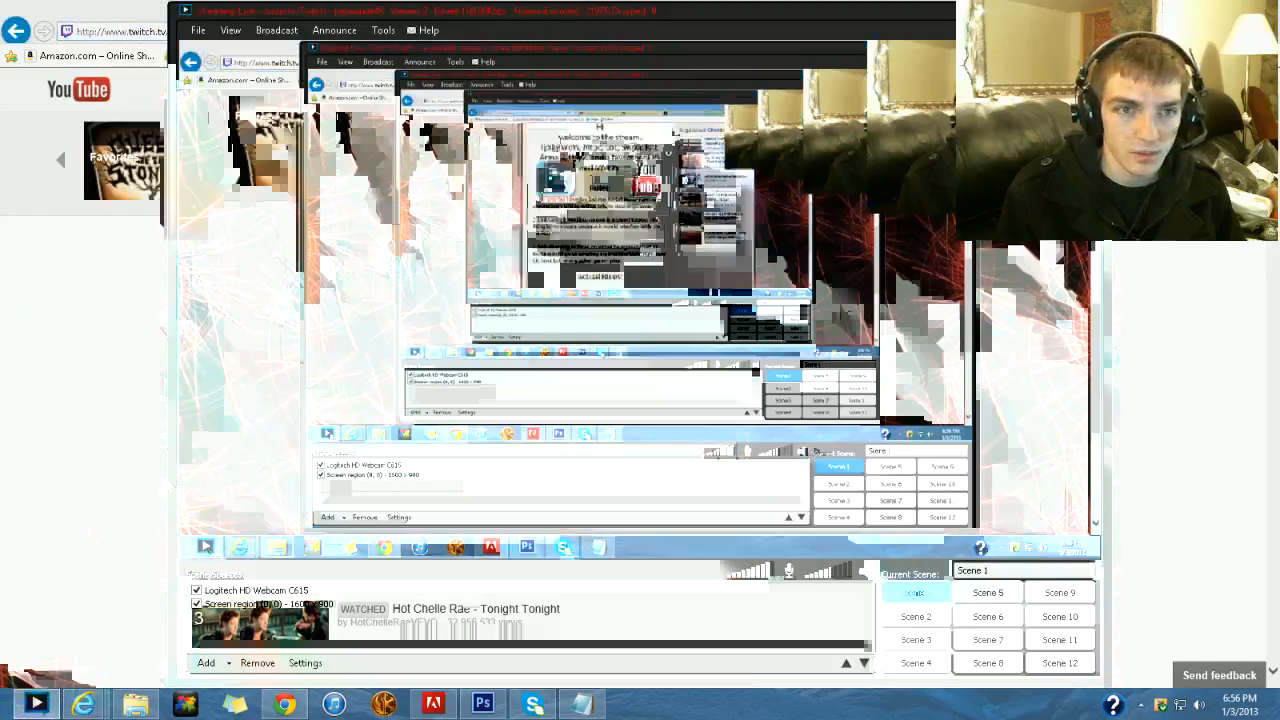